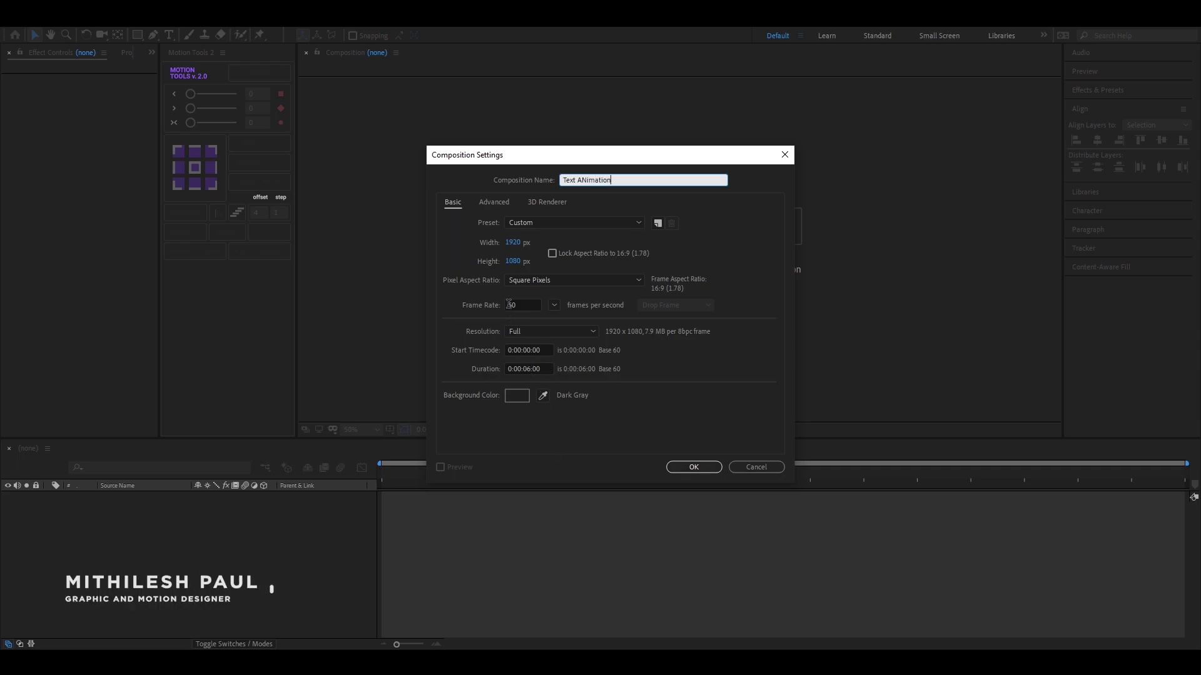
- Confirm the dark gray 202020 background and create the Text ANimation composition
{"action": "left_click", "coordinate": [518, 397]}
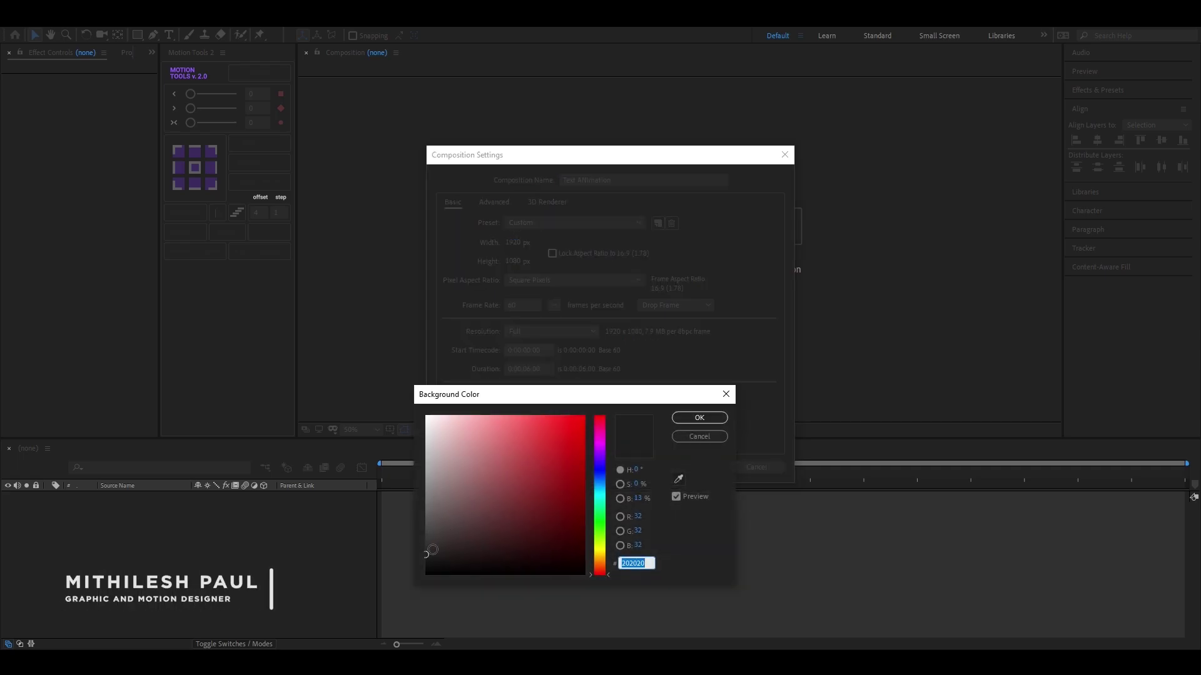
{"action": "left_click", "coordinate": [699, 418]}
{"action": "left_click", "coordinate": [694, 467]}
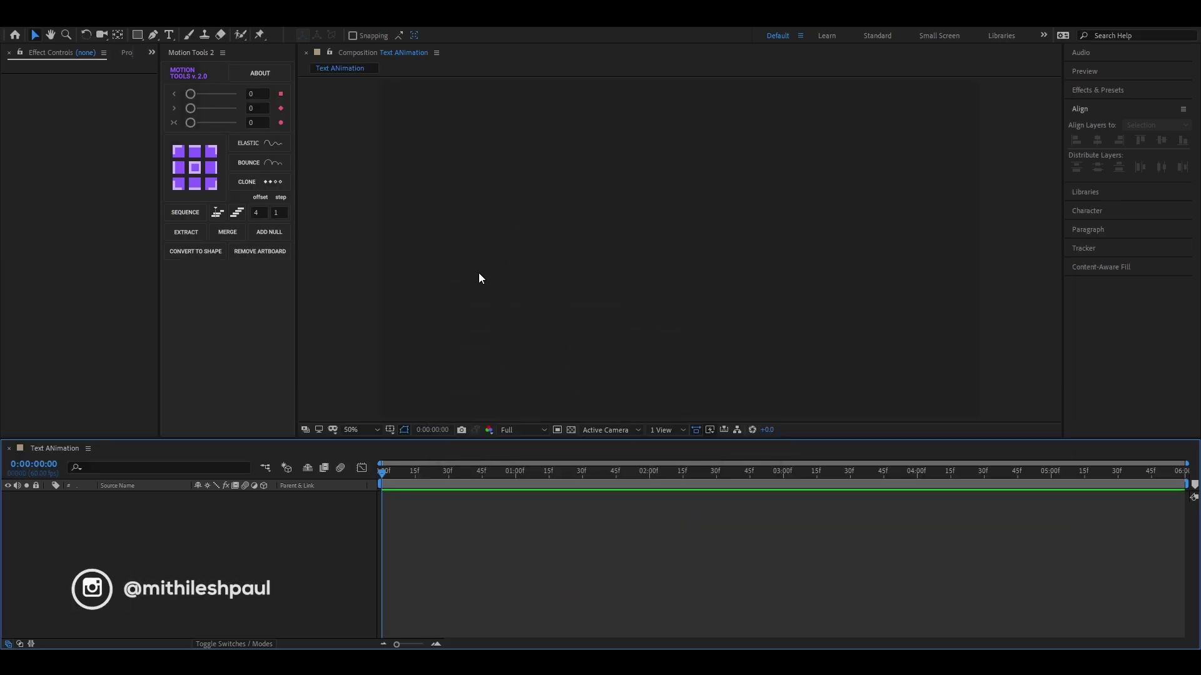
- Add a white text layer reading MODERN in the Norwester font near the middle of the frame
{"action": "key", "text": "ctrl+t"}
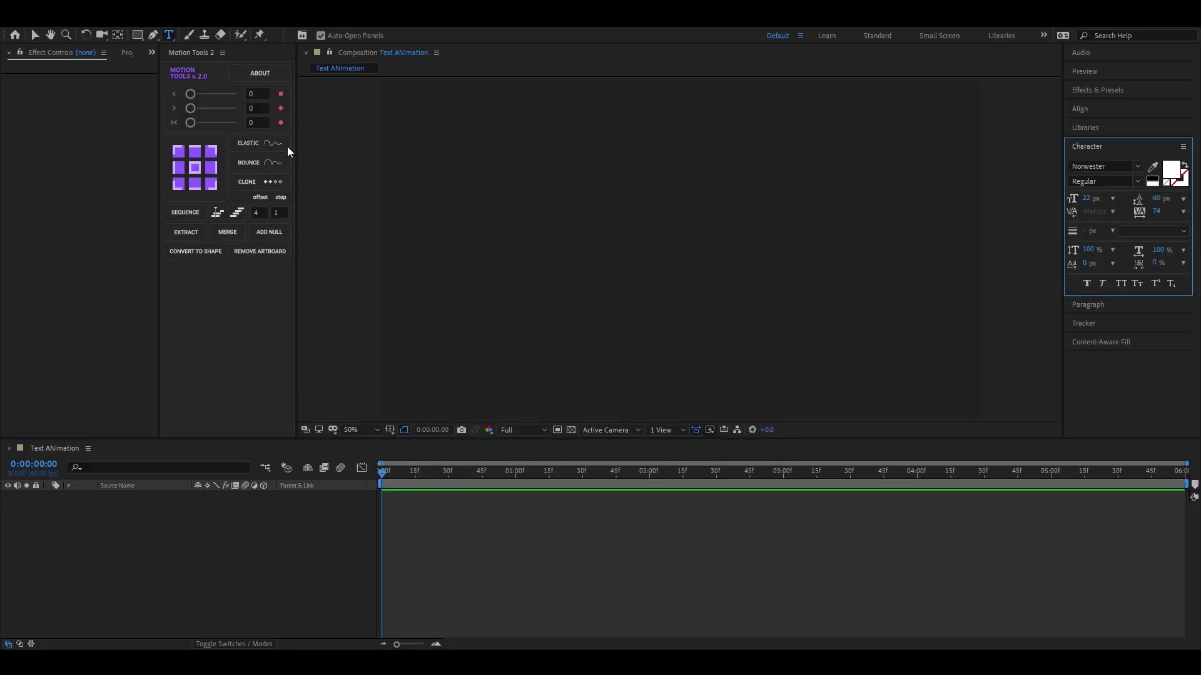
{"action": "left_click", "coordinate": [556, 263]}
{"action": "type", "text": "MODERN"}
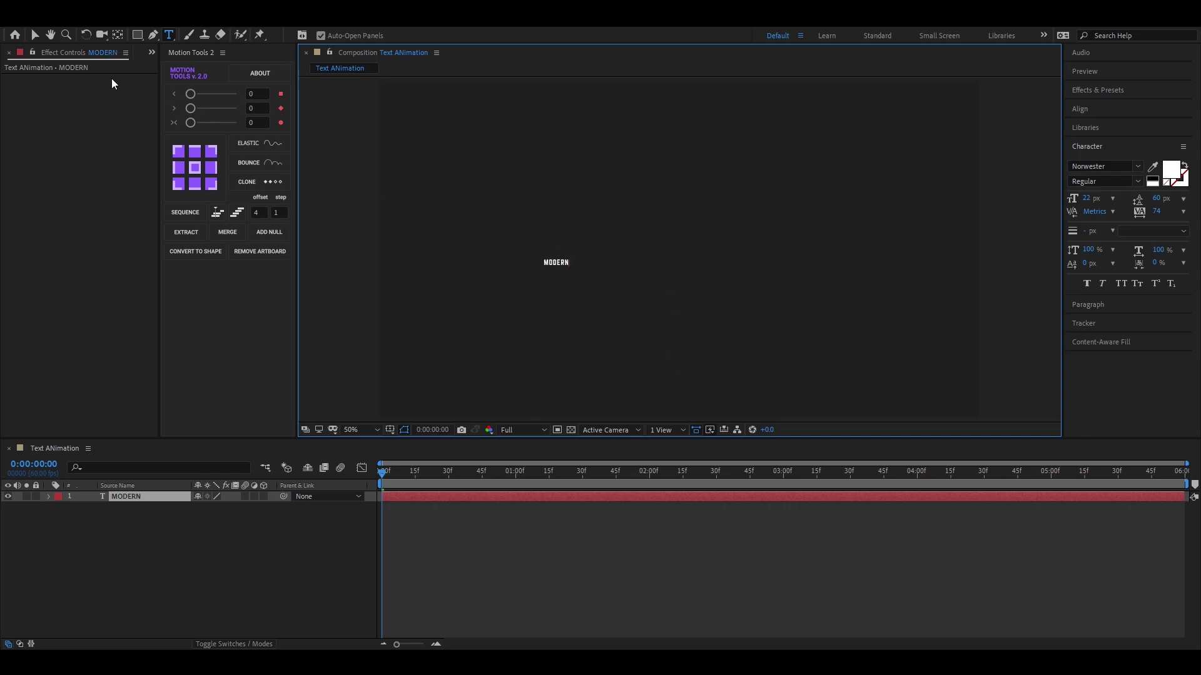
{"action": "left_click", "coordinate": [36, 35]}
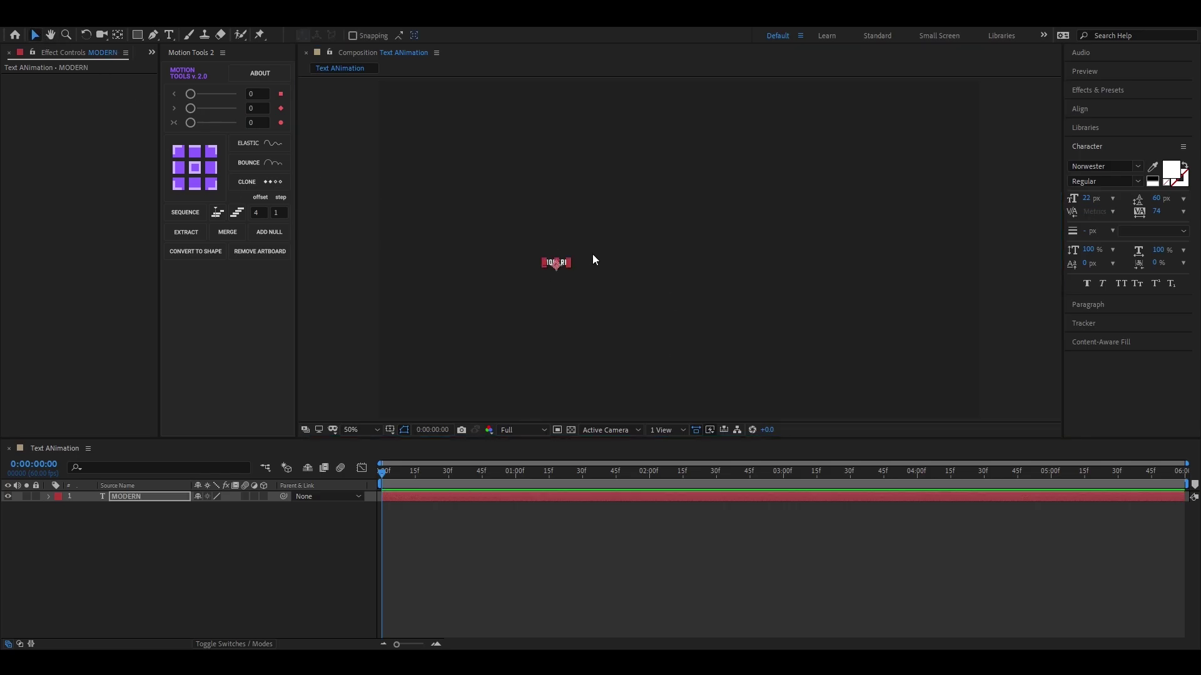
- Enlarge the MODERN text to about 1199% scale and center it horizontally and vertically in the composition
{"action": "key", "text": "s"}
{"action": "left_click_drag", "start_coordinate": [570, 259], "coordinate": [697, 189]}
{"action": "left_click_drag", "start_coordinate": [635, 242], "coordinate": [764, 262]}
{"action": "left_click", "coordinate": [1083, 110]}
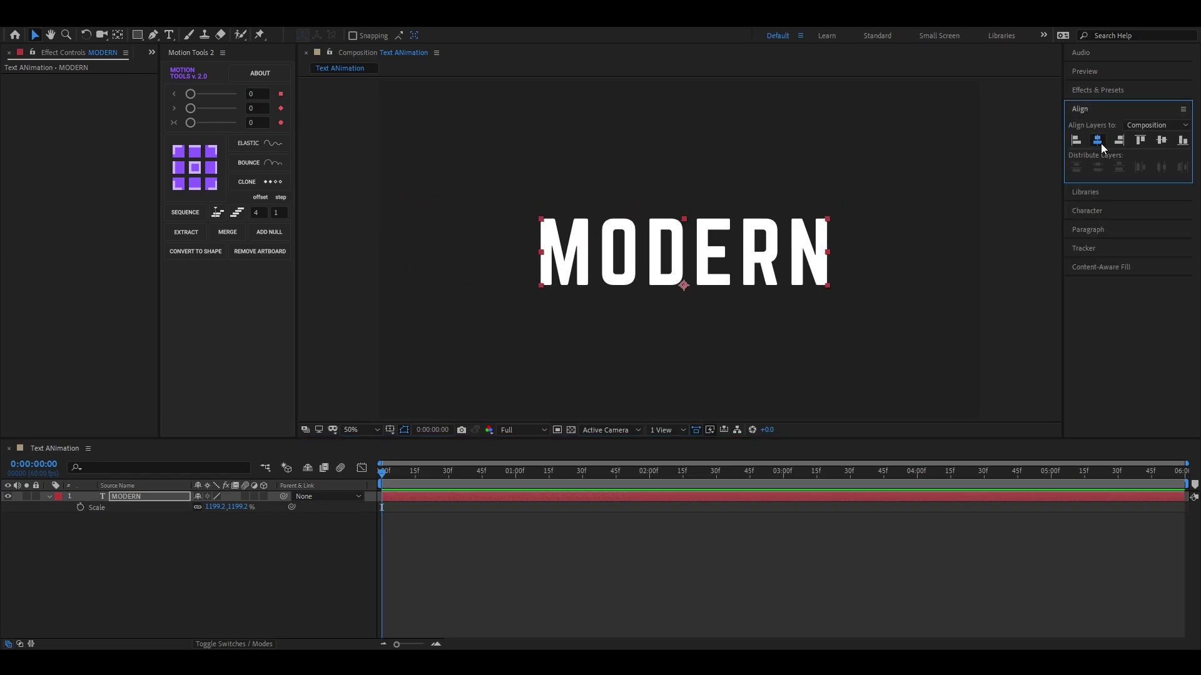
{"action": "left_click", "coordinate": [1098, 141]}
{"action": "left_click", "coordinate": [1161, 141]}
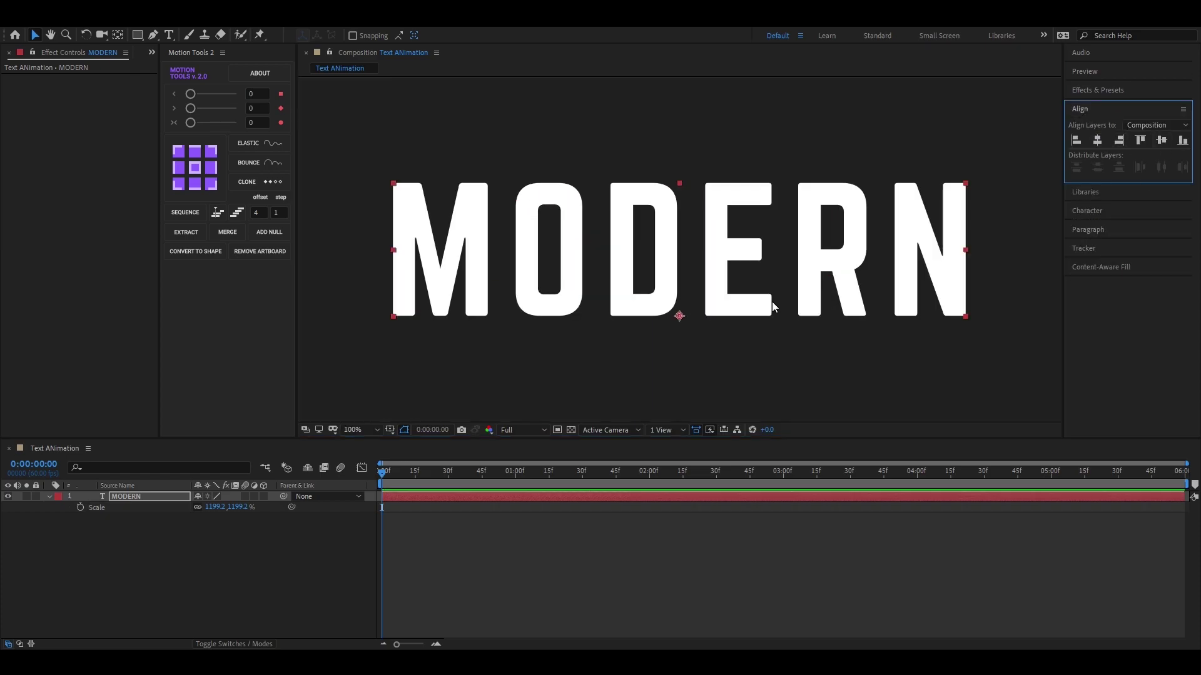
- Show the title/action safe guides over the composition and deselect the text layer
{"action": "left_click", "coordinate": [390, 431]}
{"action": "left_click", "coordinate": [406, 442]}
{"action": "left_click", "coordinate": [929, 319]}
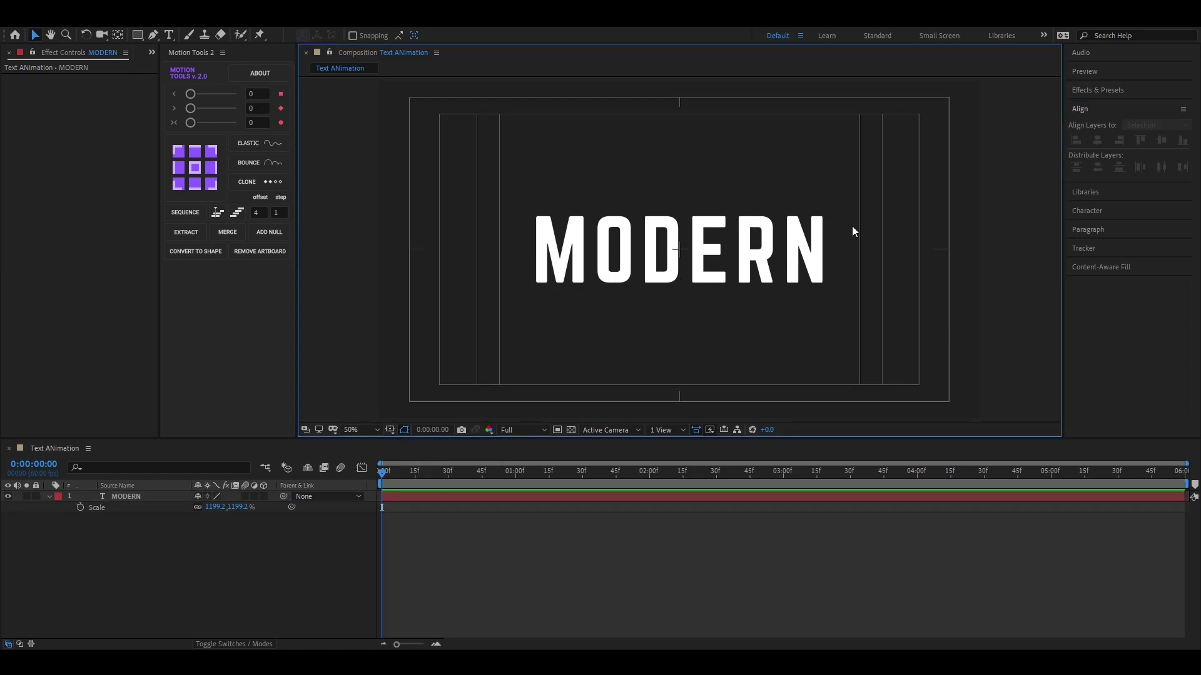
- Reduce the MODERN layer's scale to about 978.2% and recenter it vertically in the composition
{"action": "left_click_drag", "start_coordinate": [862, 216], "coordinate": [600, 331]}
{"action": "left_click", "coordinate": [776, 322]}
{"action": "left_click_drag", "start_coordinate": [887, 245], "coordinate": [778, 324]}
{"action": "left_click", "coordinate": [777, 325]}
{"action": "left_click_drag", "start_coordinate": [879, 303], "coordinate": [772, 216]}
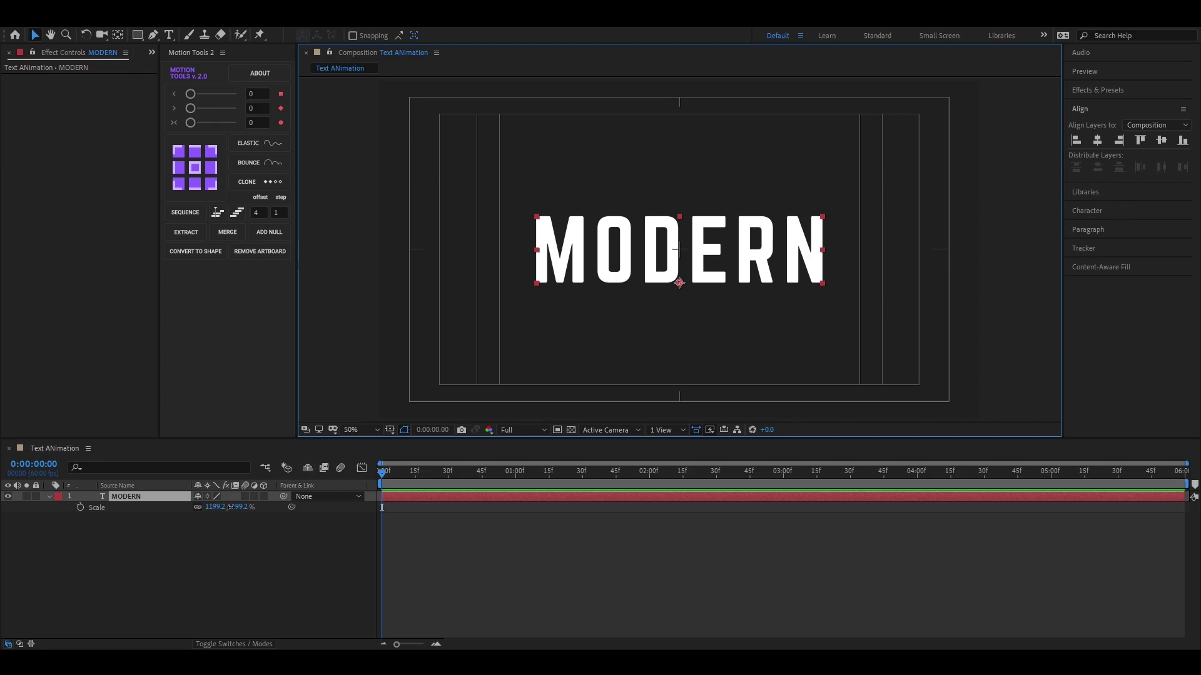
{"action": "left_click_drag", "start_coordinate": [230, 507], "coordinate": [101, 516]}
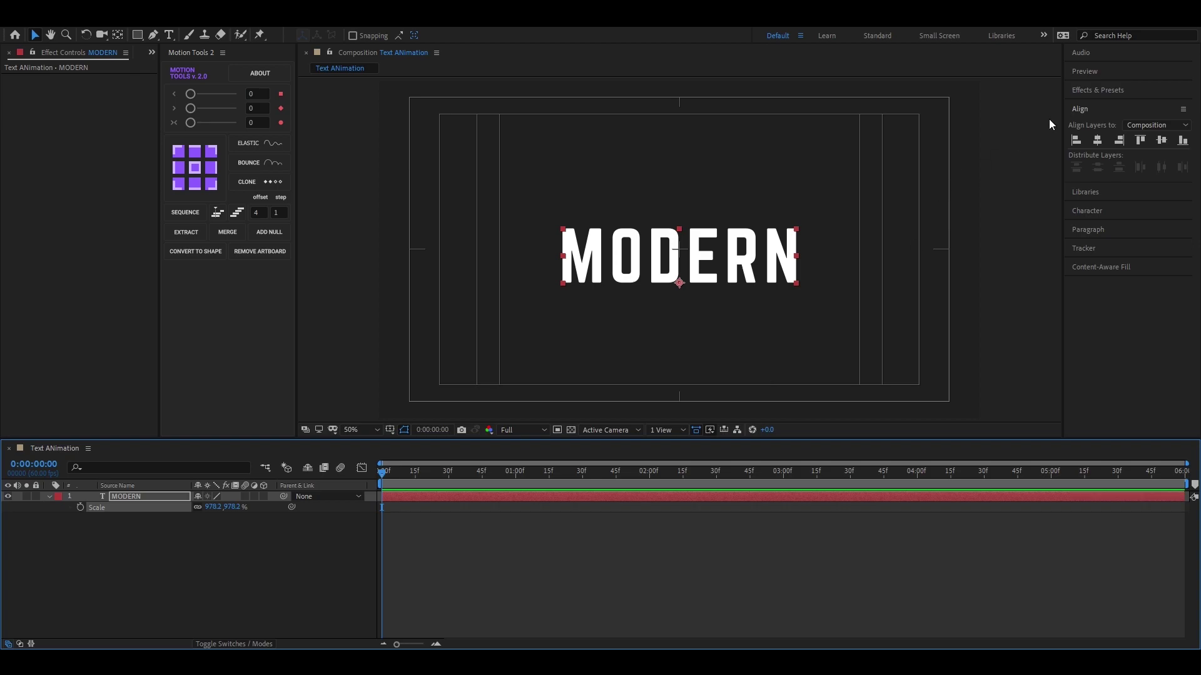
{"action": "left_click", "coordinate": [1077, 110]}
{"action": "left_click", "coordinate": [1157, 140]}
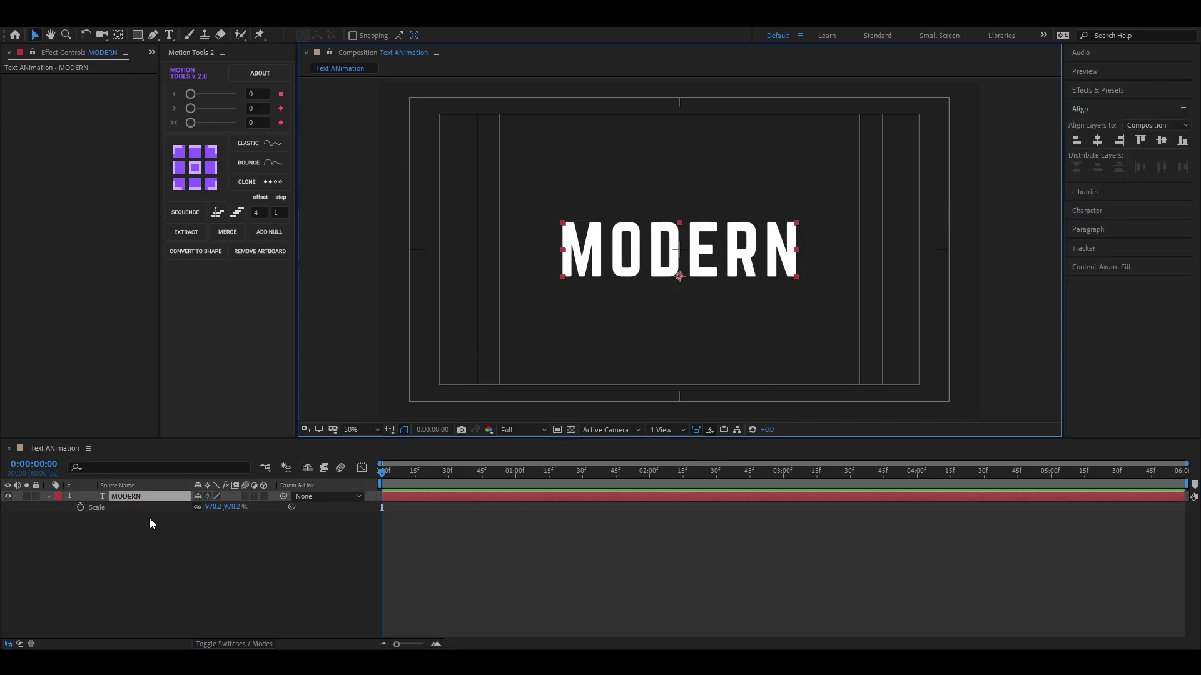
- Keyframe MODERN's position from beyond the frame's right edge, about x 2341.6, at frame 0 to the center at frame 30, and preview it
{"action": "key", "text": "p"}
{"action": "mouse_move", "coordinate": [383, 477]}
{"action": "left_mouse_down"}
{"action": "mouse_move", "coordinate": [466, 483]}
{"action": "mouse_move", "coordinate": [403, 472]}
{"action": "left_mouse_up"}
{"action": "left_click", "coordinate": [80, 508]}
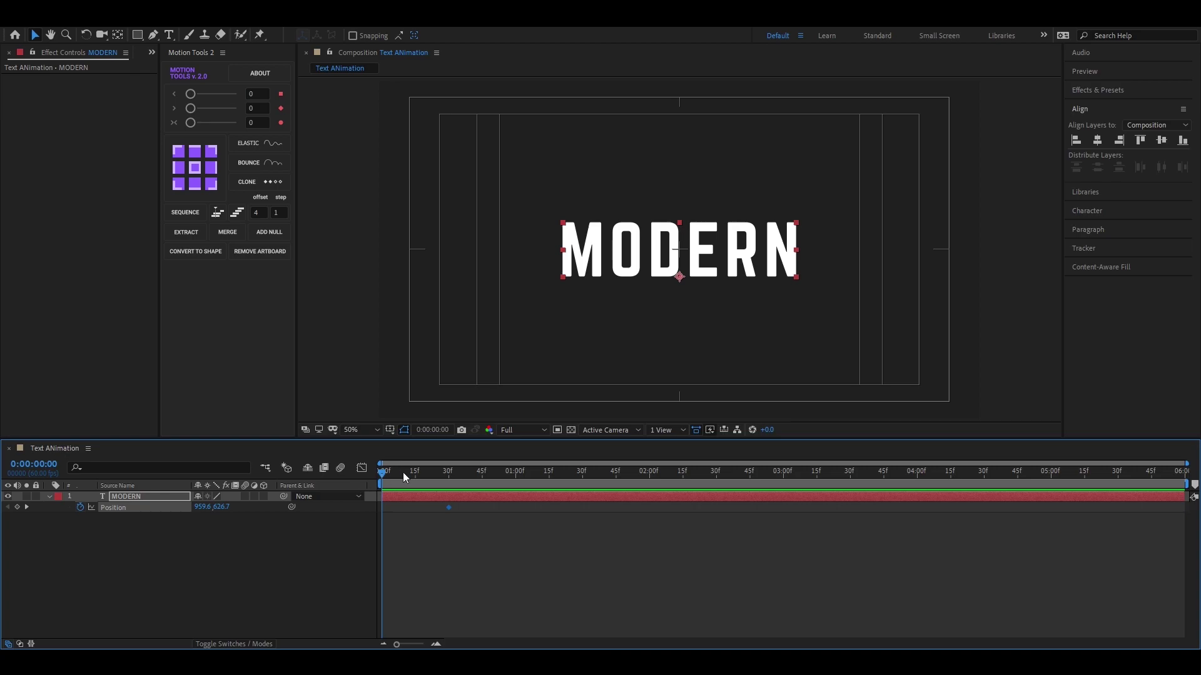
{"action": "left_click_drag", "start_coordinate": [680, 279], "coordinate": [1113, 266]}
{"action": "key", "text": "space"}
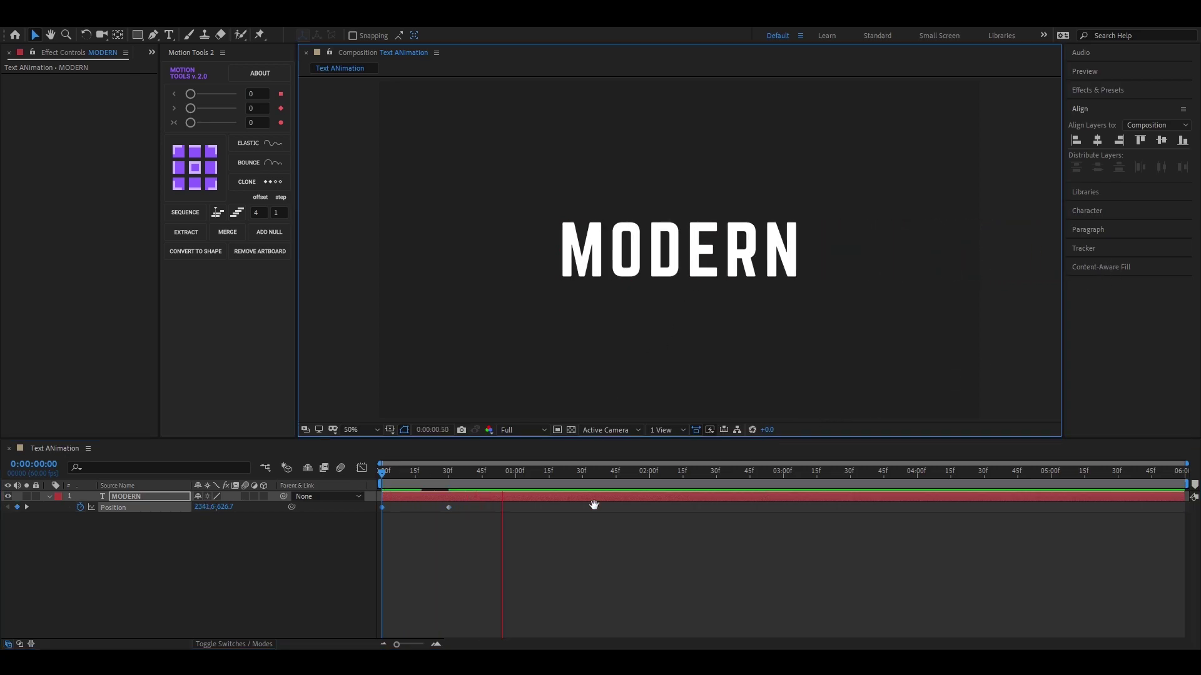
- Apply the Motion Tools Elastic effect to MODERN's Position keyframes and preview the motion
{"action": "left_click_drag", "start_coordinate": [380, 535], "coordinate": [362, 490]}
{"action": "left_click", "coordinate": [249, 145]}
{"action": "key", "text": "space"}
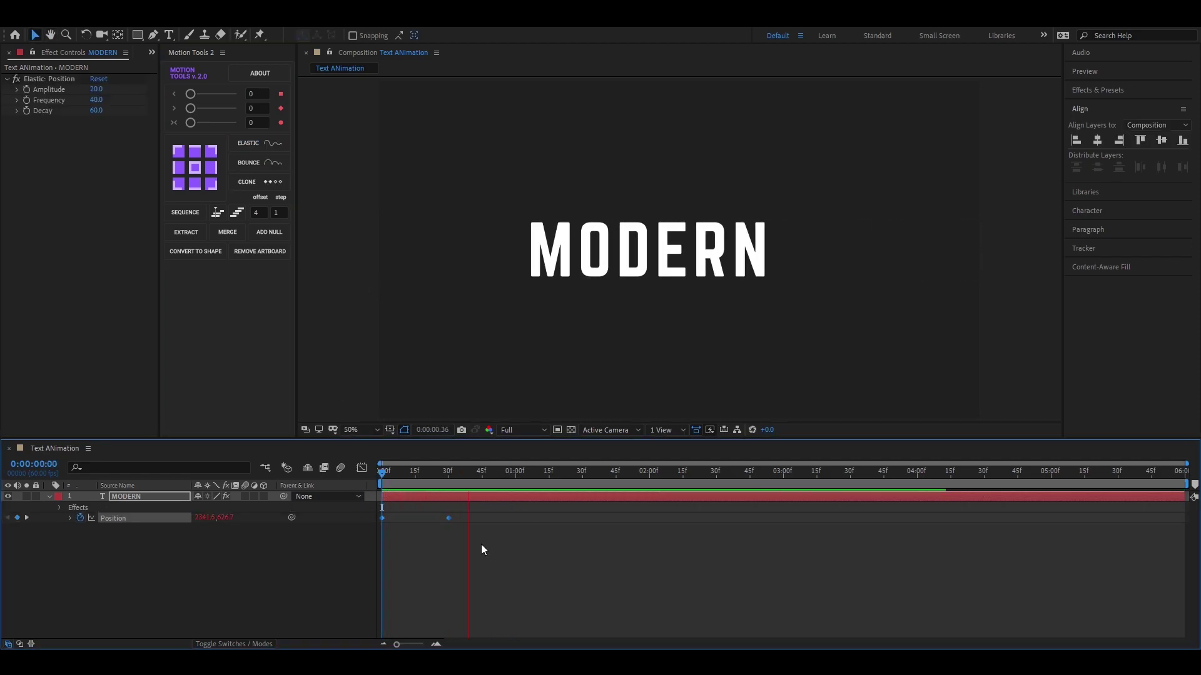
- Try a Decay of 29 on the Elastic: Position effect and preview the animation
{"action": "left_click_drag", "start_coordinate": [434, 533], "coordinate": [471, 519]}
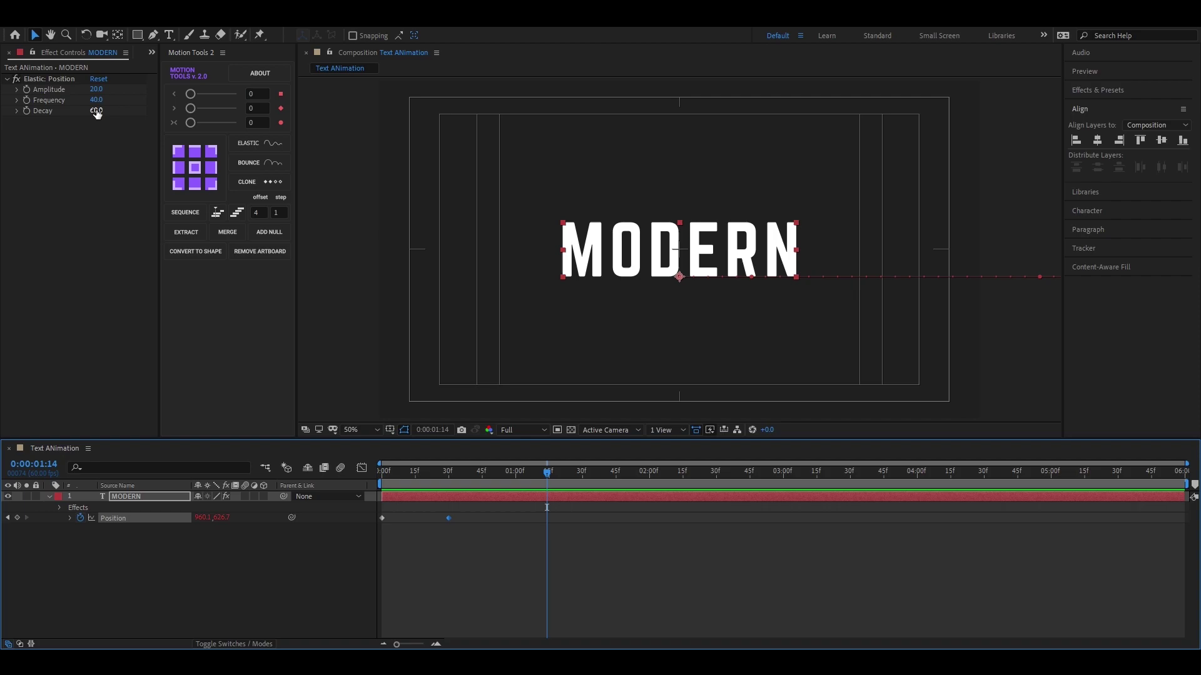
{"action": "left_click_drag", "start_coordinate": [97, 112], "coordinate": [79, 113]}
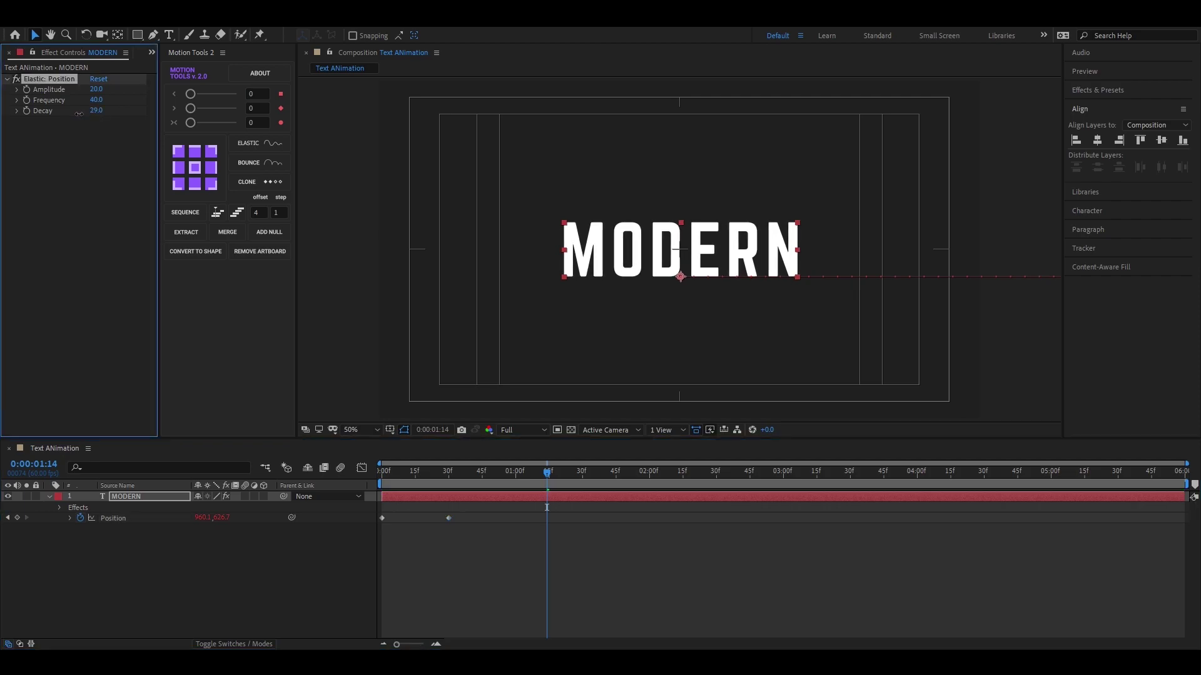
{"action": "left_click_drag", "start_coordinate": [539, 473], "coordinate": [371, 484]}
{"action": "key", "text": "space"}
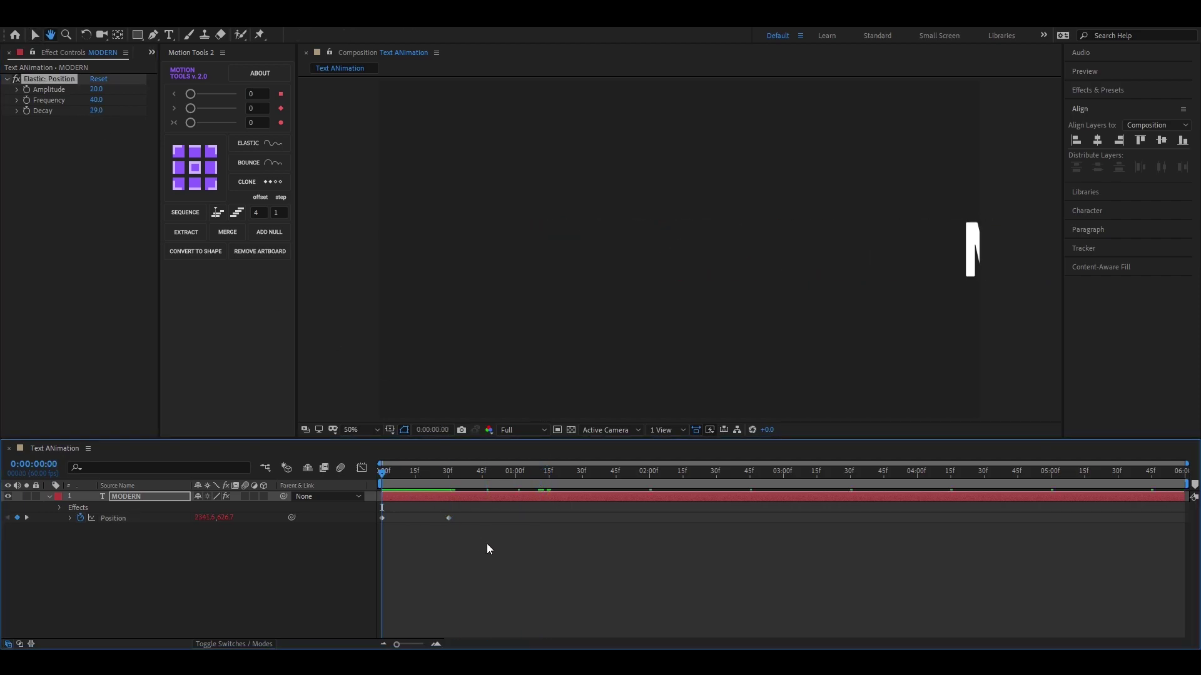
{"action": "key", "text": "space"}
- In the speed graph, lengthen the first Position keyframe's outgoing ease handle to about frame 15 and preview the motion
{"action": "left_click", "coordinate": [382, 518]}
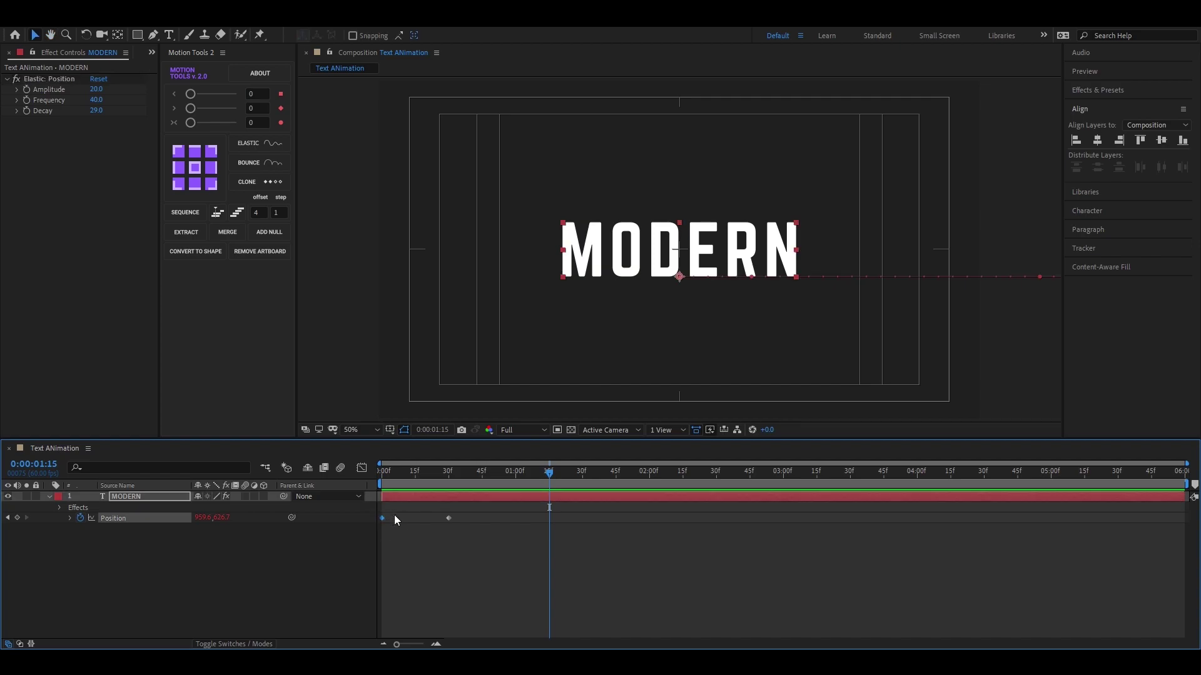
{"action": "key", "text": "shift+F3"}
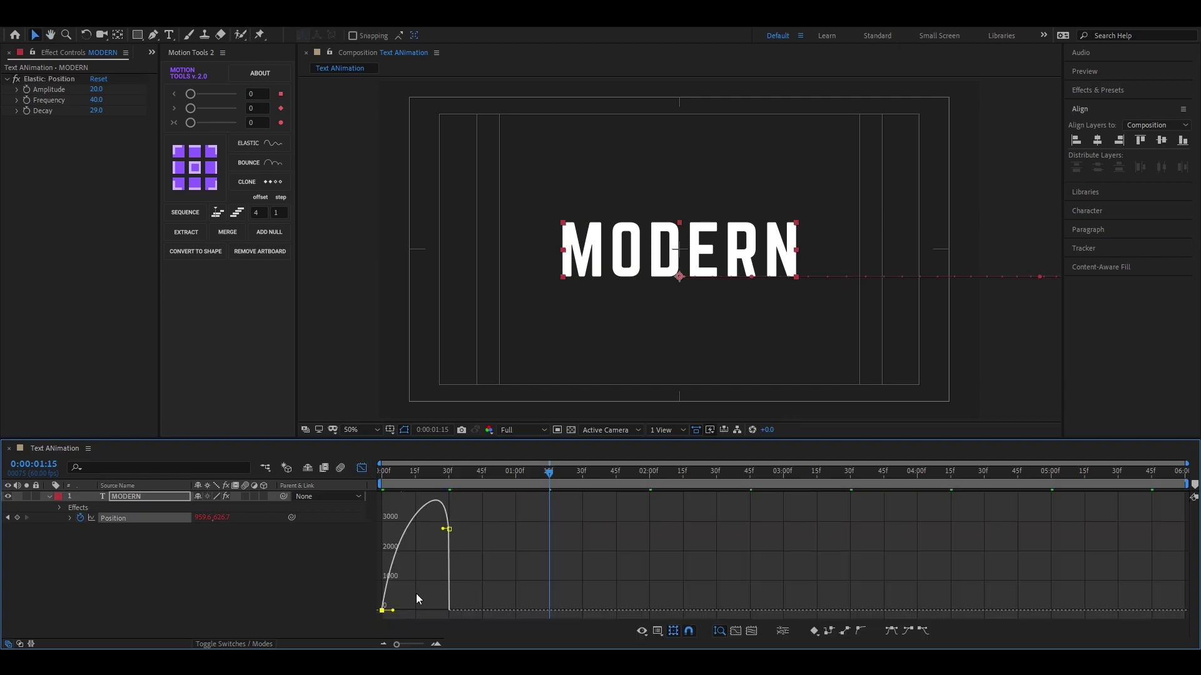
{"action": "left_click_drag", "start_coordinate": [392, 611], "coordinate": [416, 610]}
{"action": "key", "text": "space"}
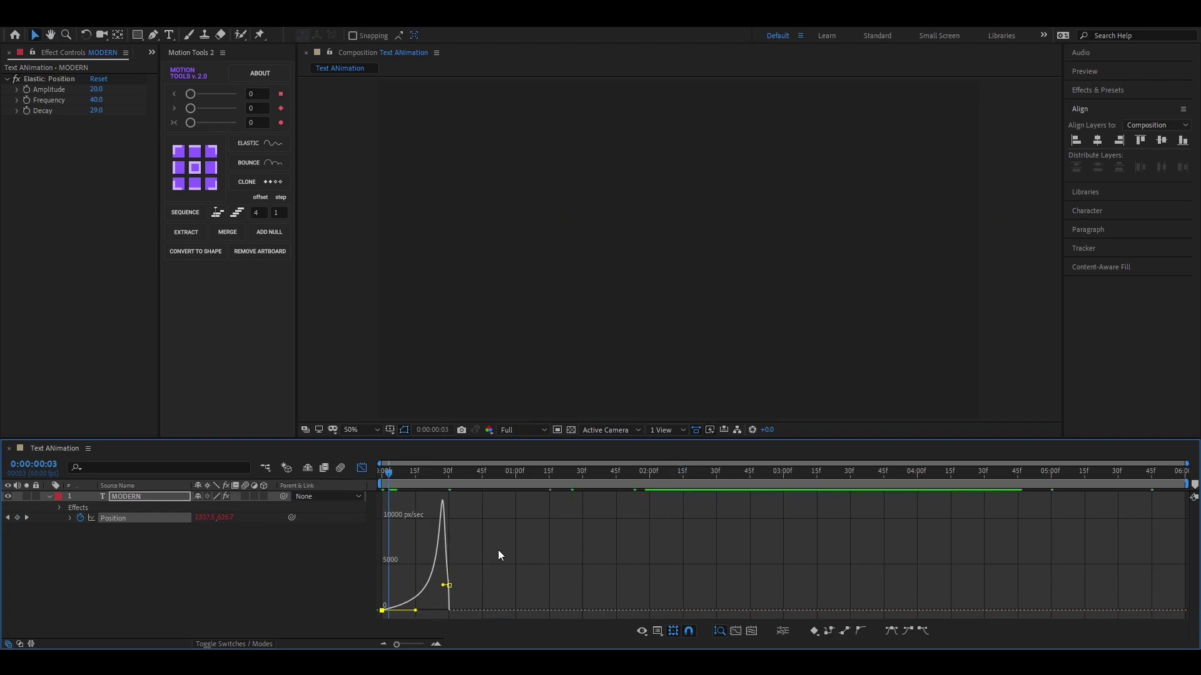
{"action": "key", "text": "space"}
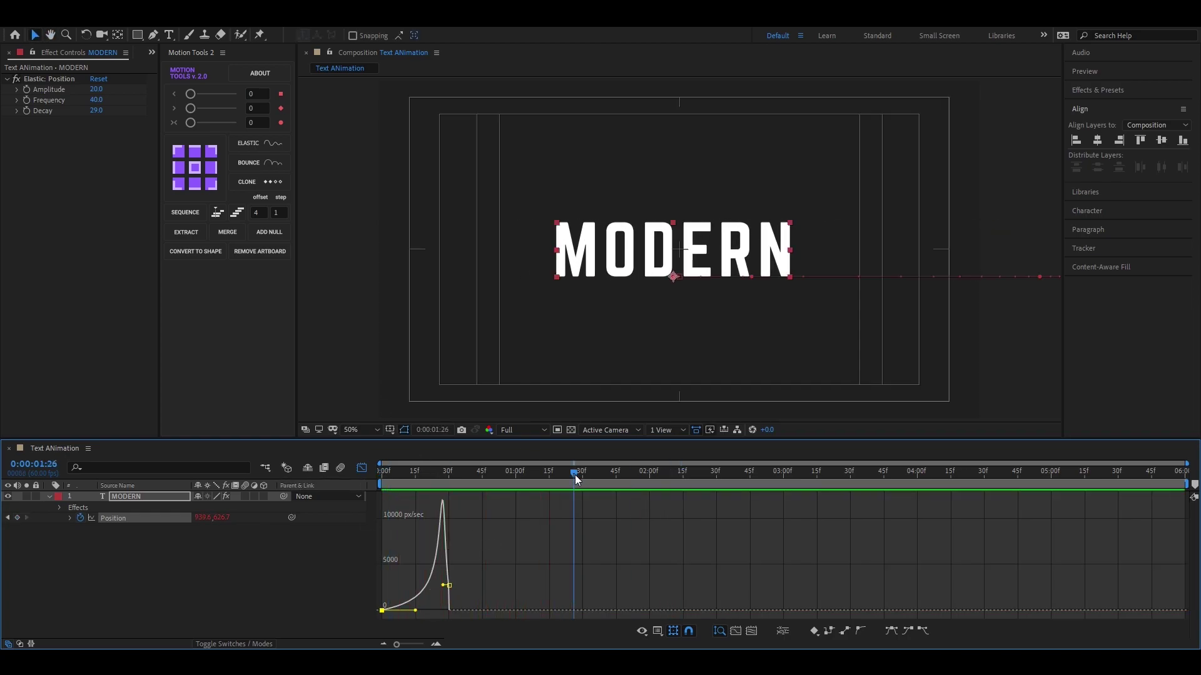
- Set the Elastic effect's Decay to 63, then leave the graph editor with only MODERN's keyframed Position revealed
{"action": "left_click_drag", "start_coordinate": [557, 476], "coordinate": [479, 480]}
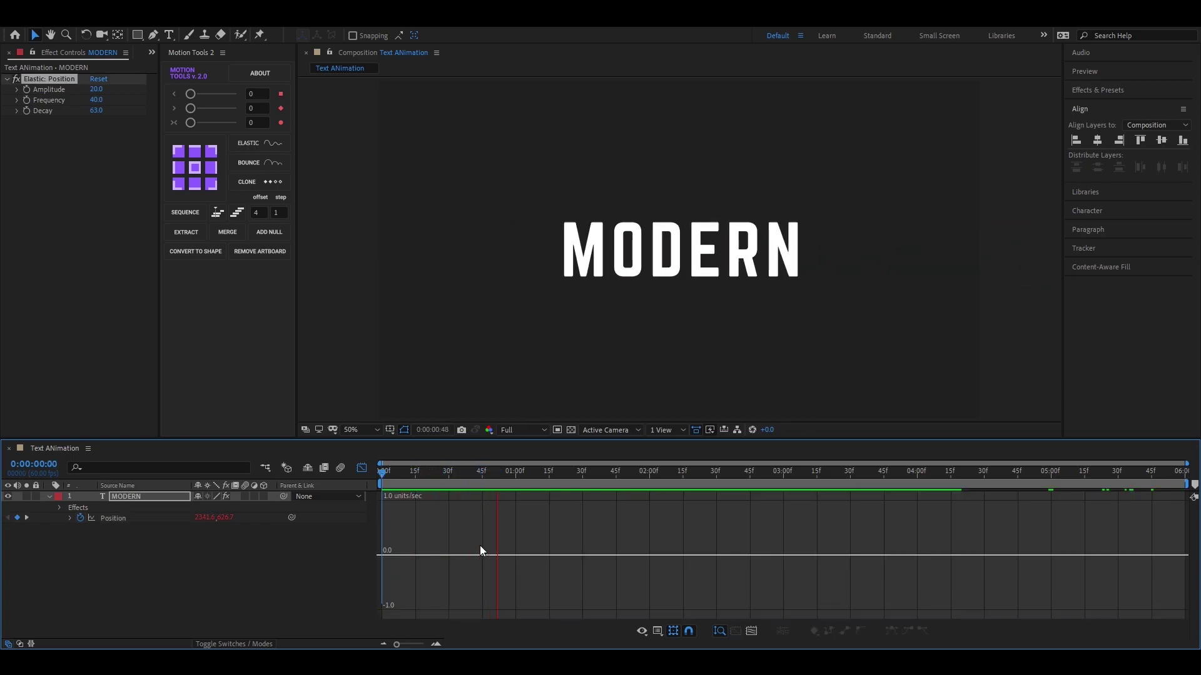
{"action": "left_click", "coordinate": [239, 554]}
{"action": "left_click", "coordinate": [133, 496]}
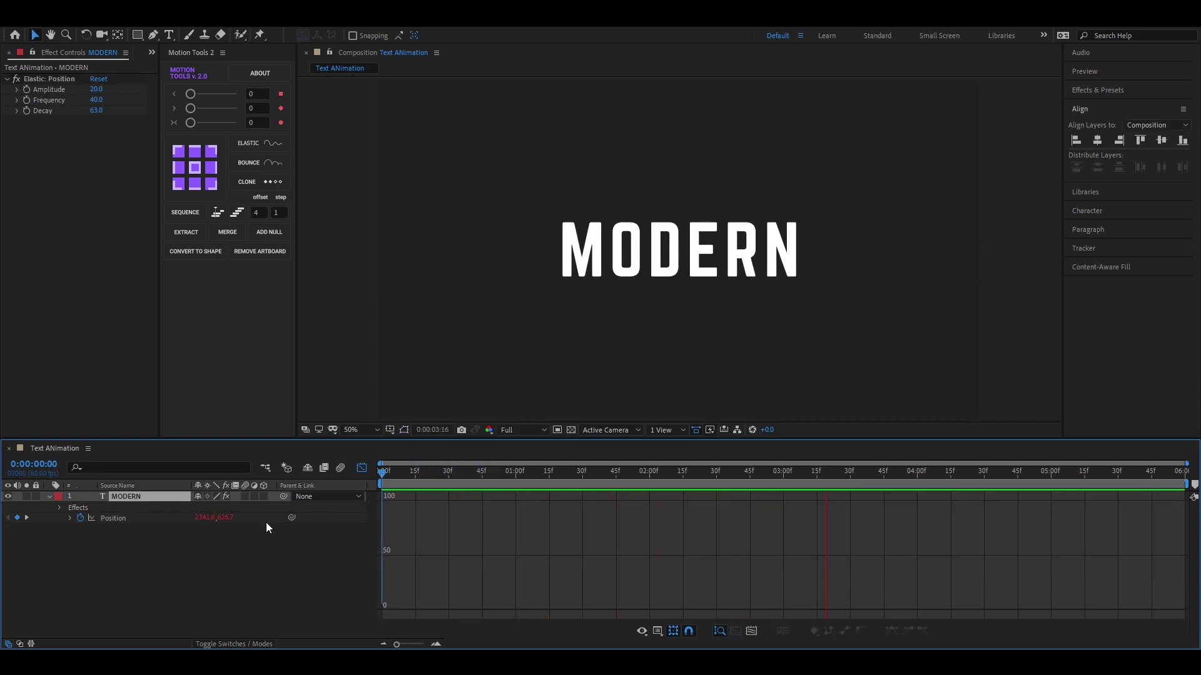
{"action": "key", "text": "u"}
{"action": "left_click", "coordinate": [361, 468]}
- Add a second text layer reading TYPOGRAPHY below the MODERN text
{"action": "left_click", "coordinate": [164, 20]}
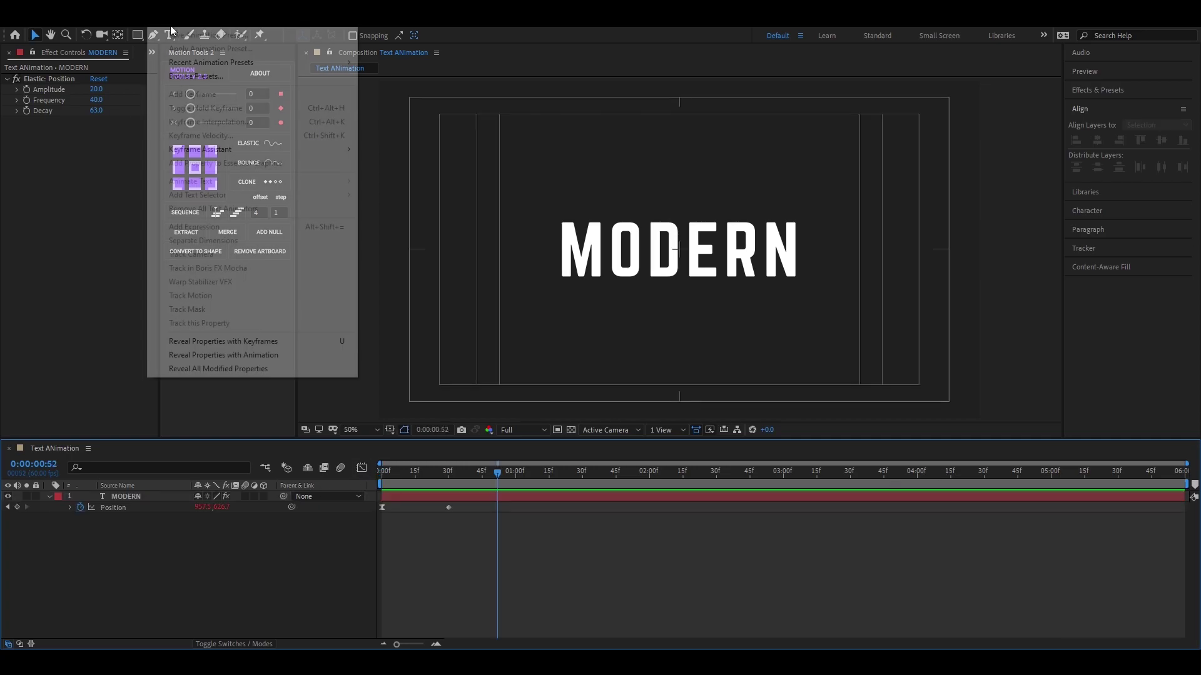
{"action": "left_click", "coordinate": [103, 194]}
{"action": "key", "text": "ctrl+t"}
{"action": "left_click", "coordinate": [581, 321]}
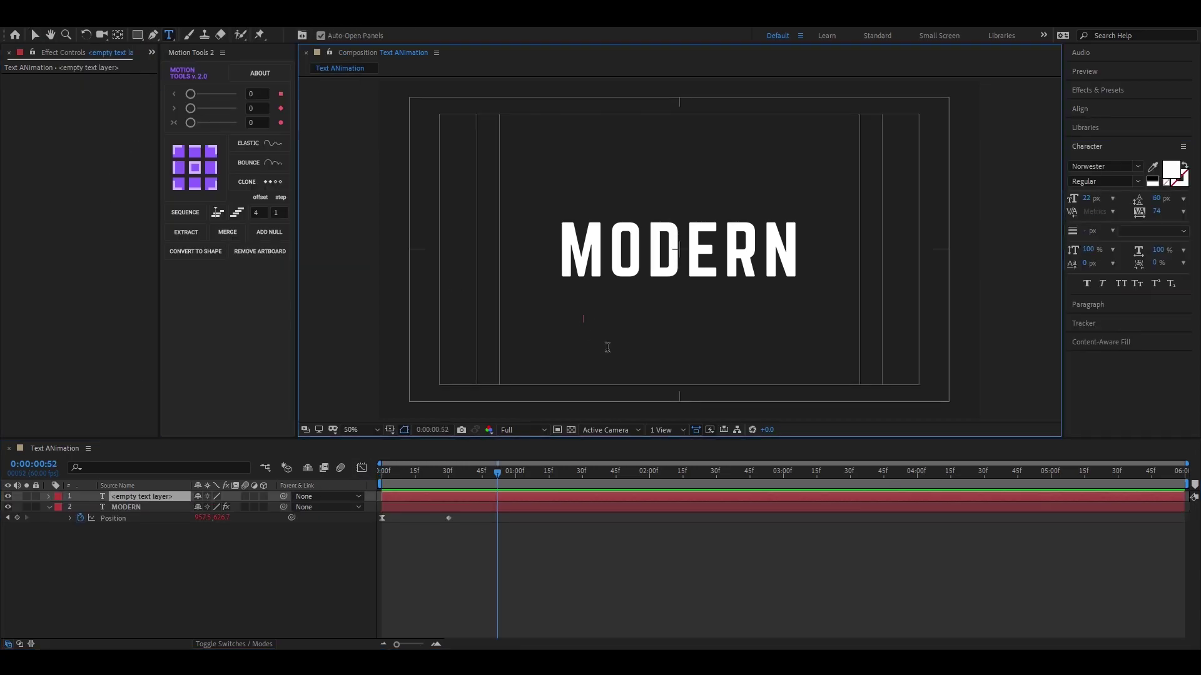
{"action": "type", "text": "TYPOGRAPHY"}
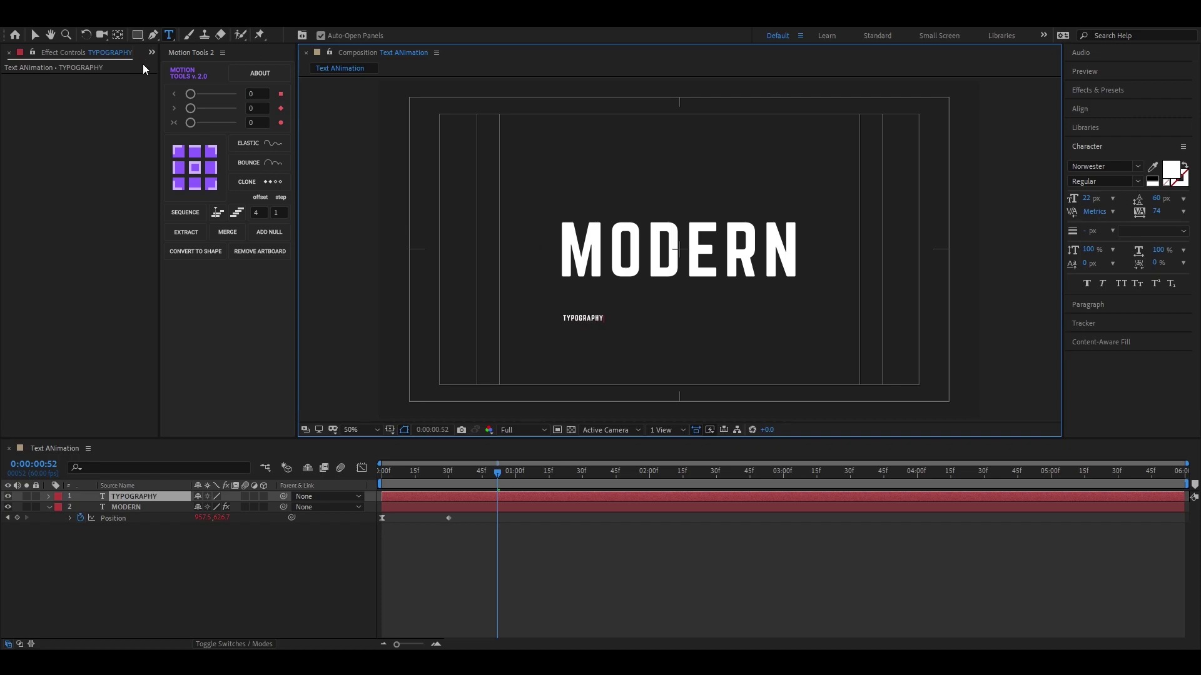
{"action": "left_click", "coordinate": [33, 36]}
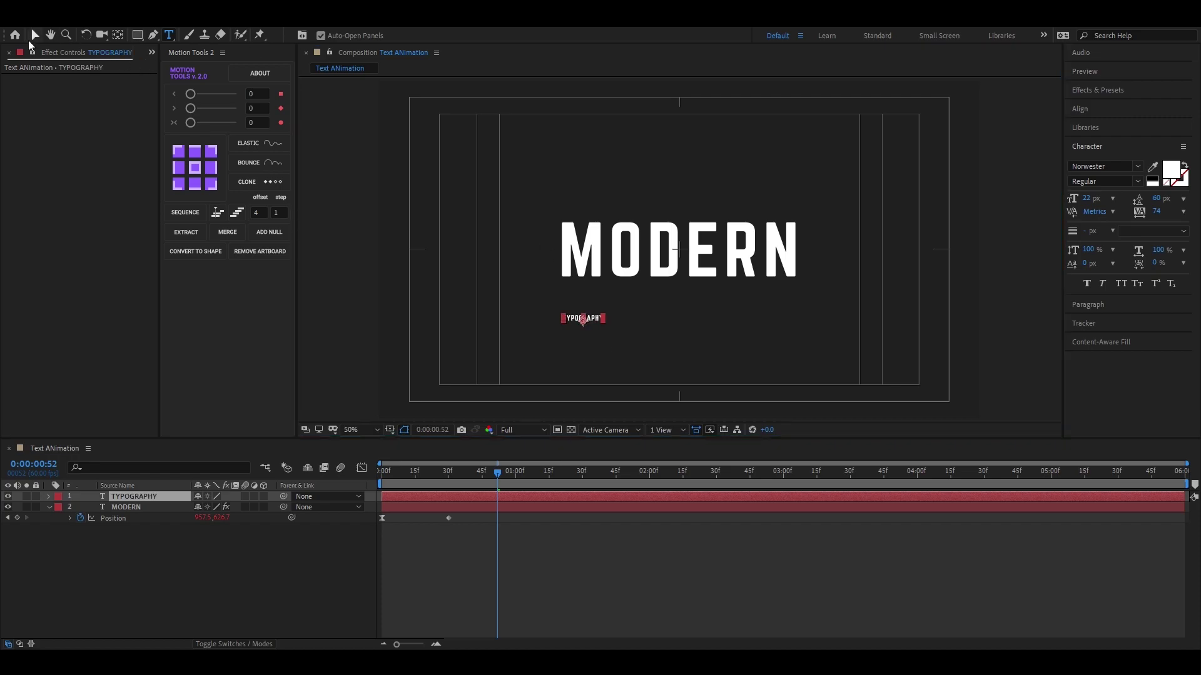
- Enlarge the TYPOGRAPHY text and center it horizontally just beneath MODERN
{"action": "left_click_drag", "start_coordinate": [605, 322], "coordinate": [638, 325]}
{"action": "left_click_drag", "start_coordinate": [610, 314], "coordinate": [698, 299]}
{"action": "left_click", "coordinate": [1079, 109]}
{"action": "scroll", "coordinate": [794, 357], "scroll_direction": "up", "scroll_amount": 1}
{"action": "left_click_drag", "start_coordinate": [772, 362], "coordinate": [762, 359]}
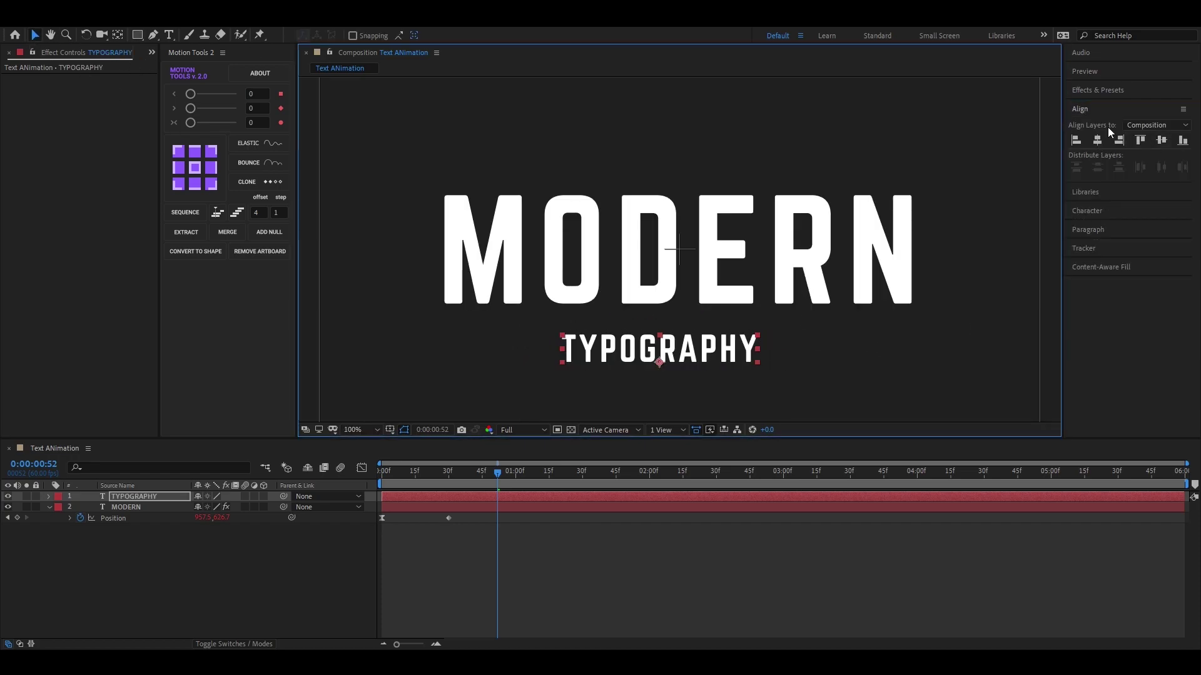
{"action": "left_click", "coordinate": [1097, 140]}
{"action": "left_click_drag", "start_coordinate": [680, 360], "coordinate": [679, 347]}
- Set the TYPOGRAPHY layer's character tracking to 450
{"action": "left_click", "coordinate": [1086, 211]}
{"action": "mouse_move", "coordinate": [1157, 211]}
{"action": "left_mouse_down"}
{"action": "mouse_move", "coordinate": [1189, 213]}
{"action": "mouse_move", "coordinate": [1183, 225]}
{"action": "mouse_move", "coordinate": [1166, 214]}
{"action": "left_mouse_up"}
{"action": "left_click_drag", "start_coordinate": [496, 474], "coordinate": [536, 479]}
{"action": "left_click", "coordinate": [1158, 212]}
{"action": "type", "text": "450"}
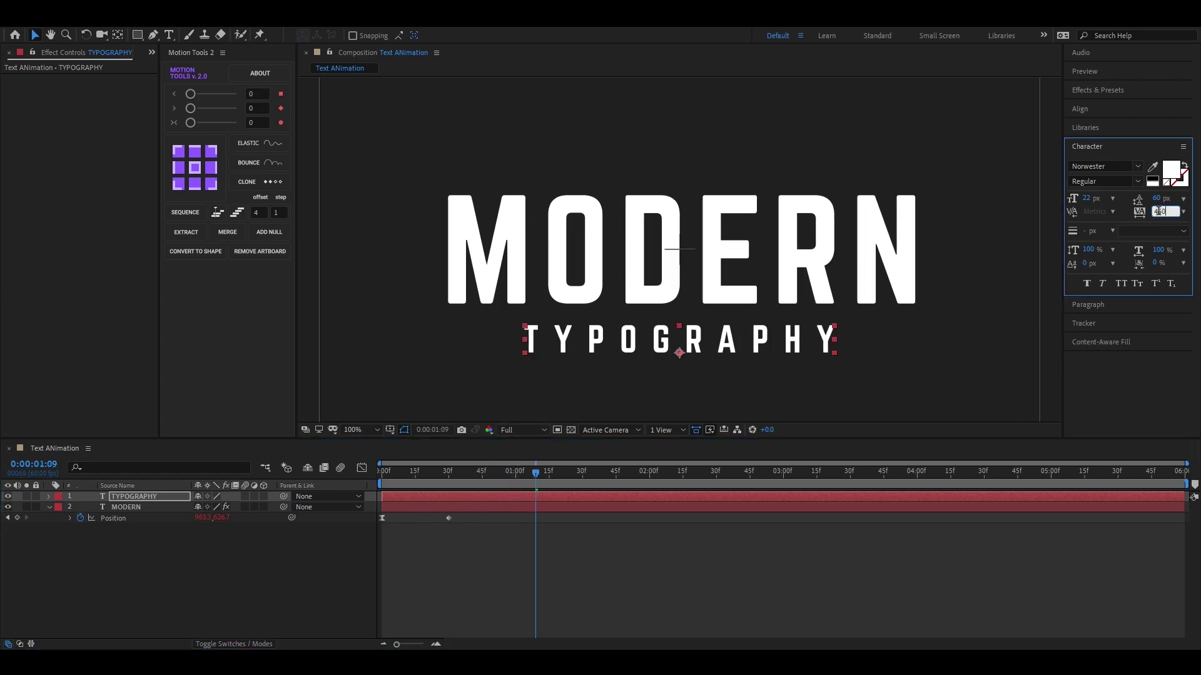
- Go to 0:00:00:45 and add a Tracking text animator to the TYPOGRAPHY layer
{"action": "left_click_drag", "start_coordinate": [510, 490], "coordinate": [480, 493]}
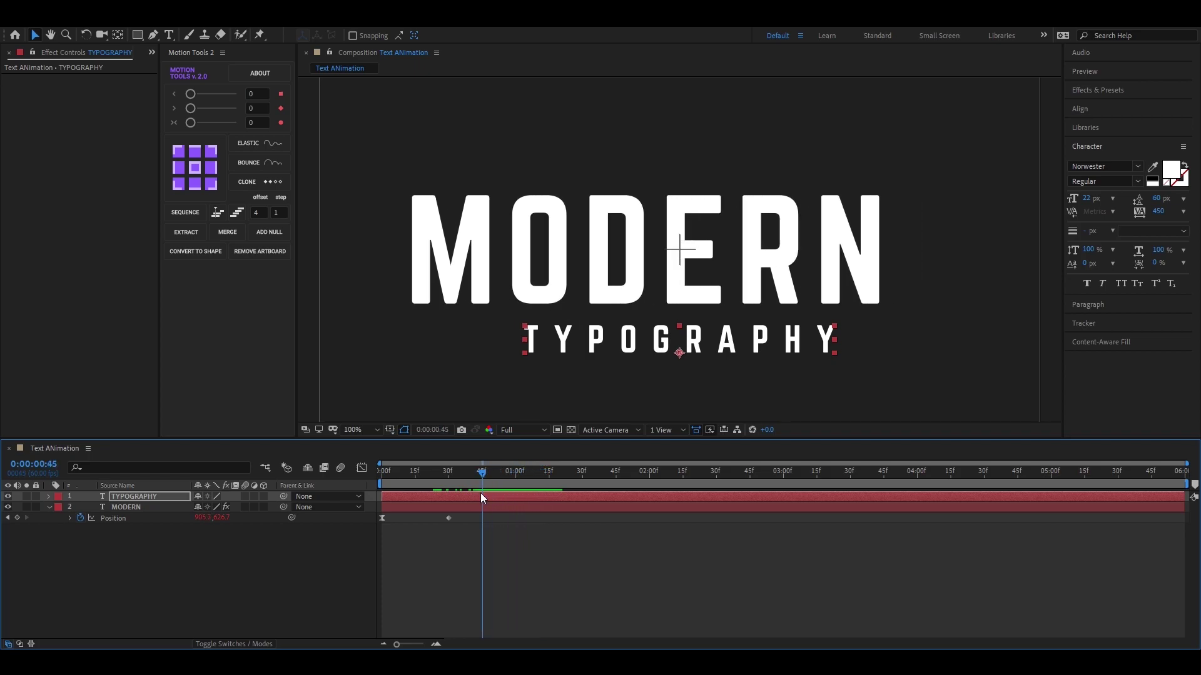
{"action": "left_click", "coordinate": [50, 507]}
{"action": "left_click", "coordinate": [48, 497]}
{"action": "left_click", "coordinate": [269, 507]}
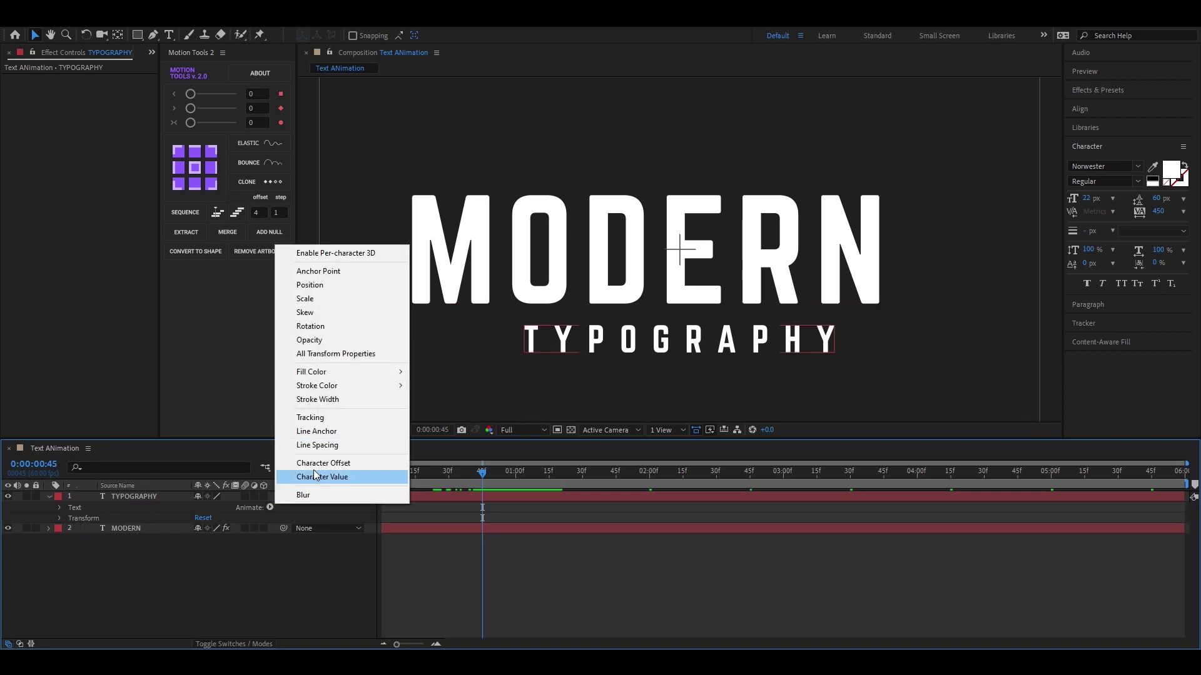
{"action": "left_click", "coordinate": [310, 417]}
- Add Opacity and Position properties to TYPOGRAPHY's animator and set its Position to 0, 31
{"action": "left_click", "coordinate": [270, 550]}
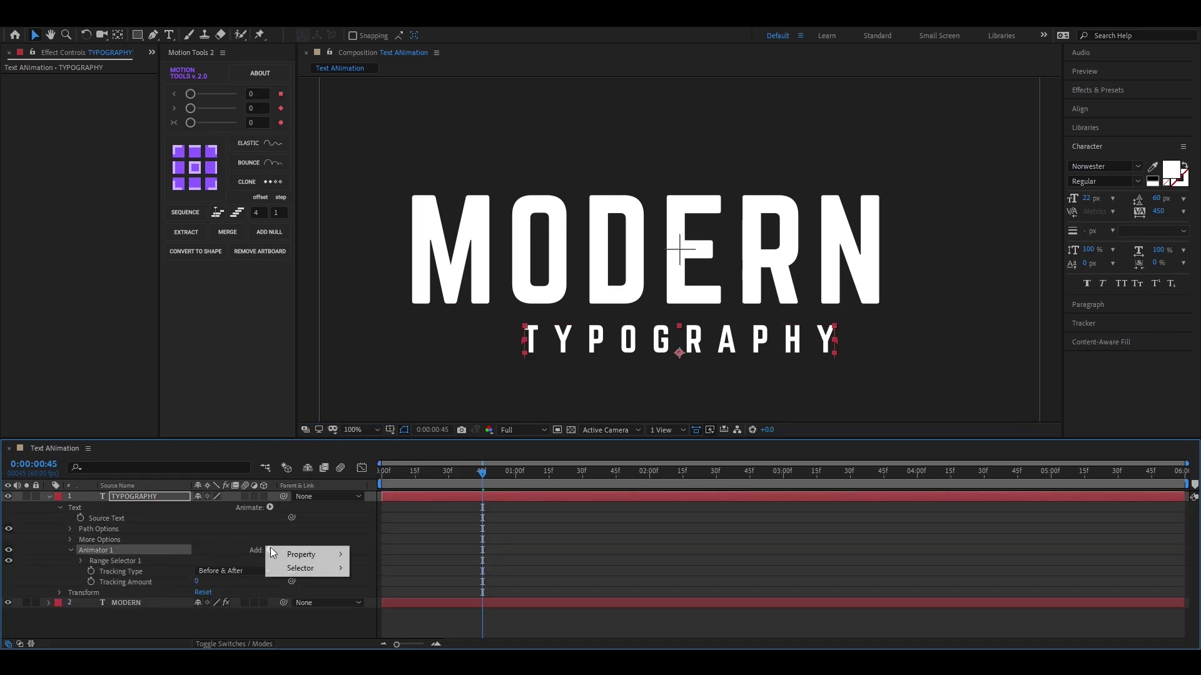
{"action": "mouse_move", "coordinate": [307, 555]}
{"action": "left_click", "coordinate": [407, 400]}
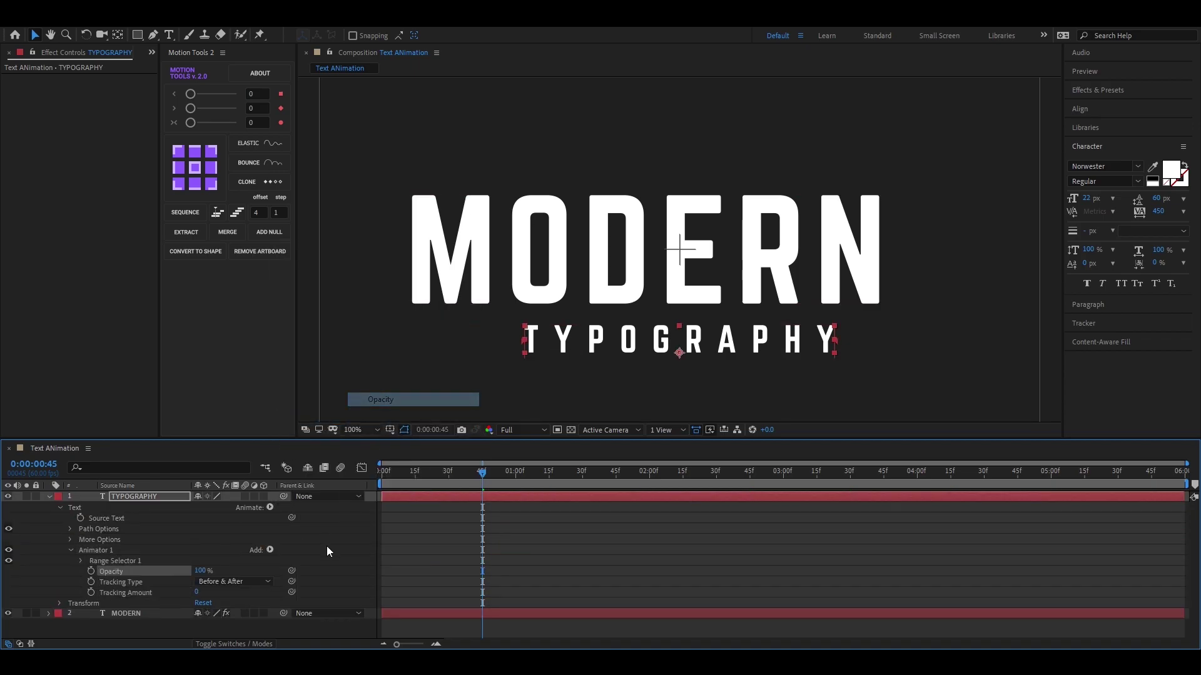
{"action": "left_click", "coordinate": [269, 551]}
{"action": "left_click", "coordinate": [388, 348]}
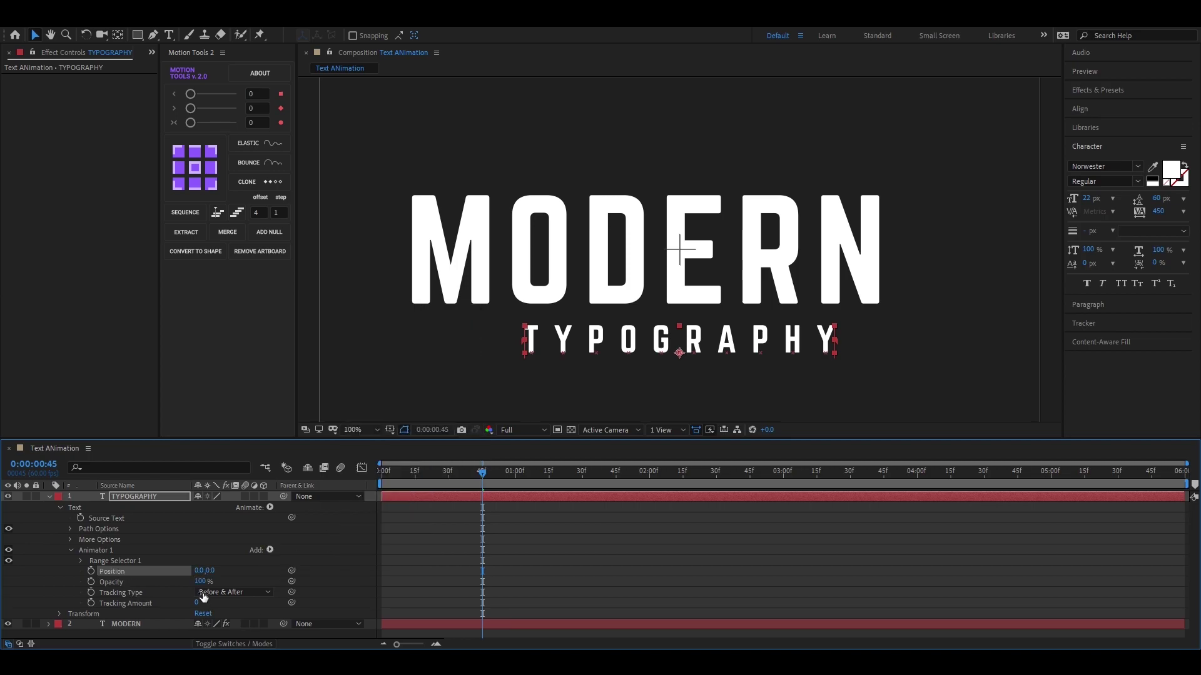
{"action": "left_click_drag", "start_coordinate": [209, 571], "coordinate": [227, 573]}
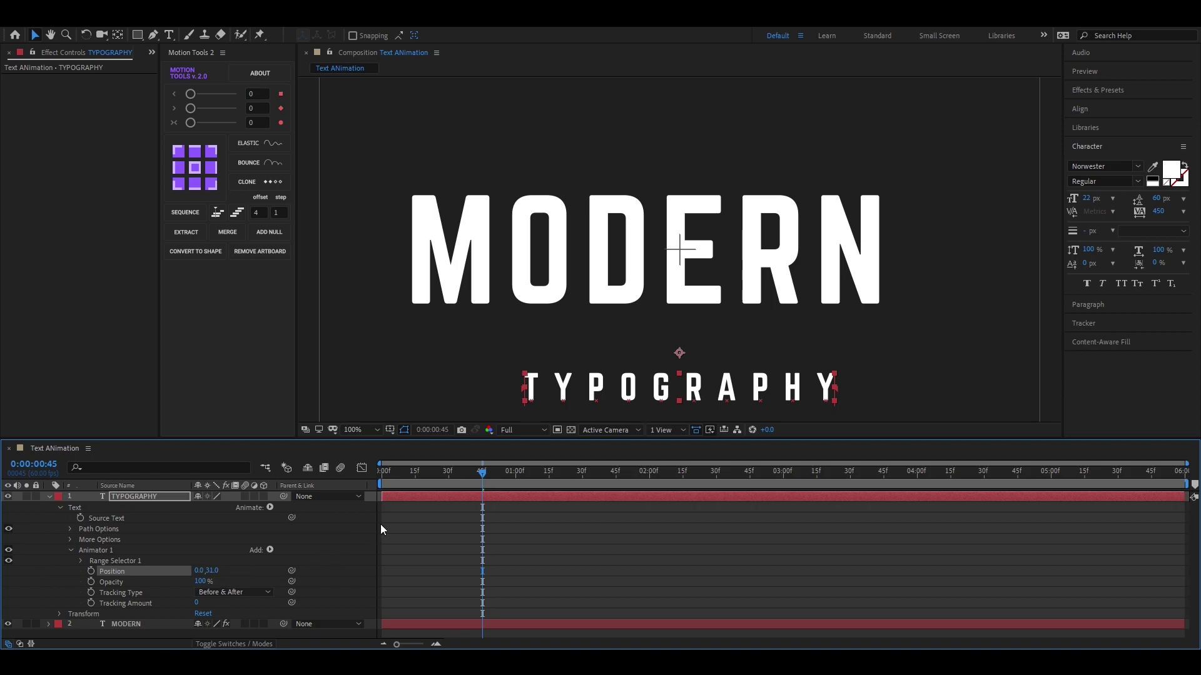
- Set Animator 1's Opacity to 0% and its Tracking Amount to -21 on the TYPOGRAPHY layer
{"action": "left_click_drag", "start_coordinate": [202, 585], "coordinate": [106, 591]}
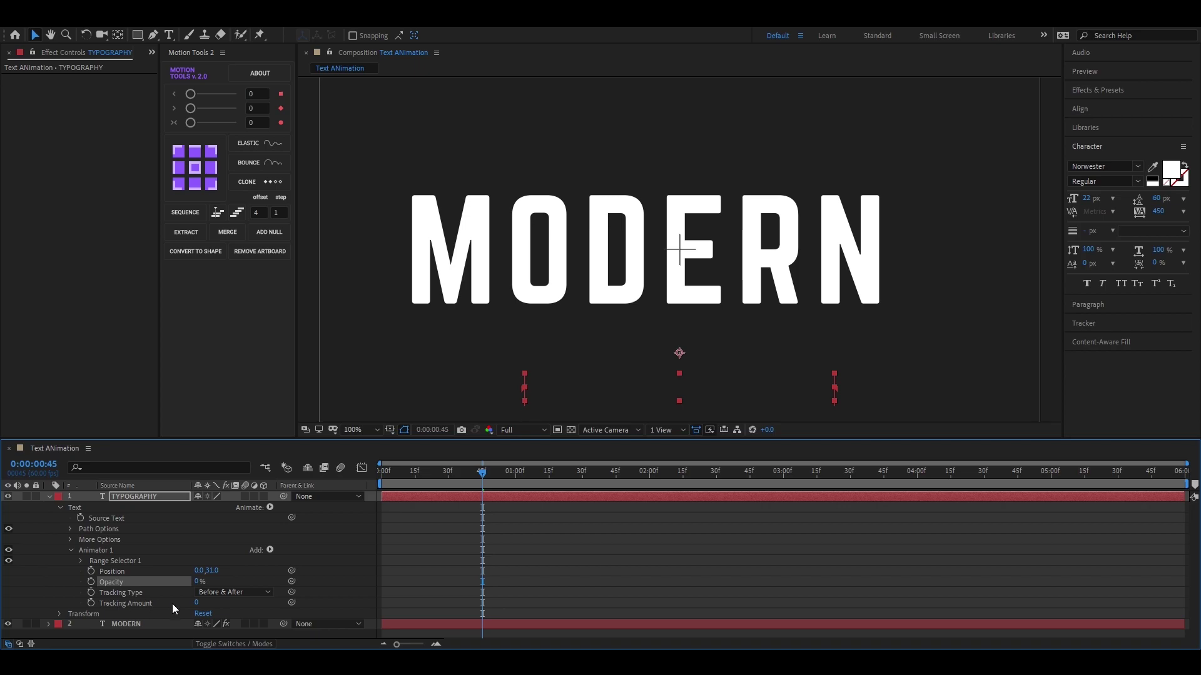
{"action": "left_click_drag", "start_coordinate": [196, 602], "coordinate": [156, 604]}
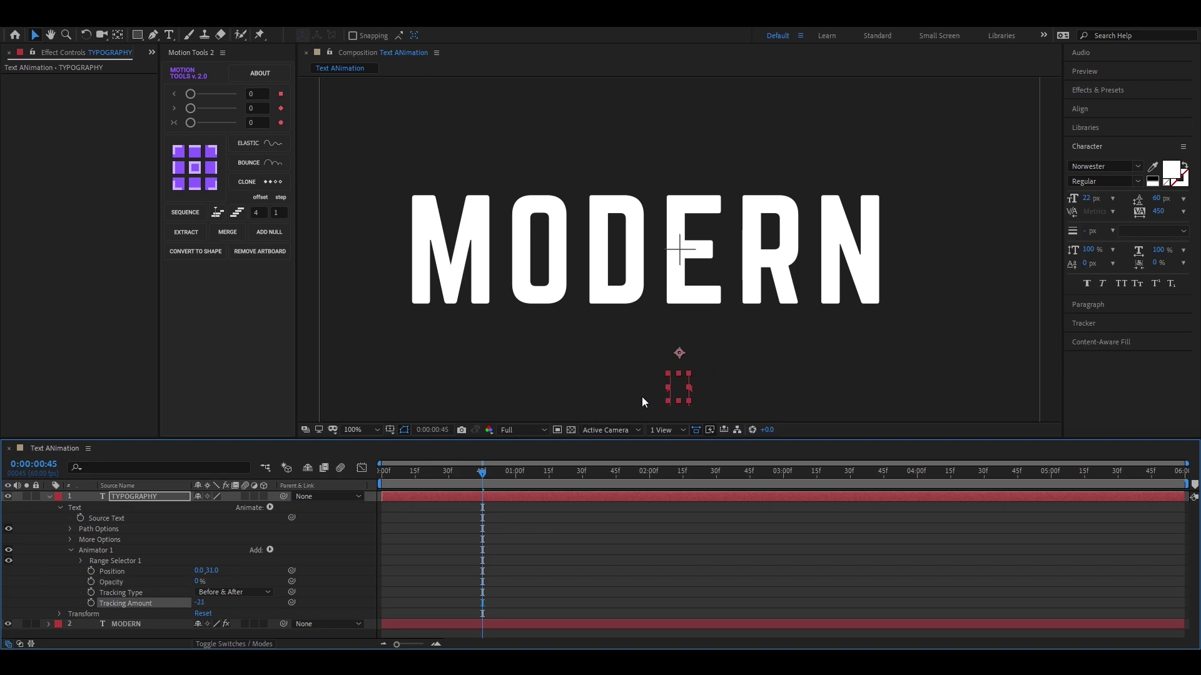
- Keyframe Animator 1's range selector Start from 0% at 0:00:00:45 to 100% at 0:00:01:15, and preview the reveal
{"action": "left_click", "coordinate": [82, 561]}
{"action": "left_click", "coordinate": [102, 571]}
{"action": "left_click_drag", "start_coordinate": [483, 476], "coordinate": [548, 479]}
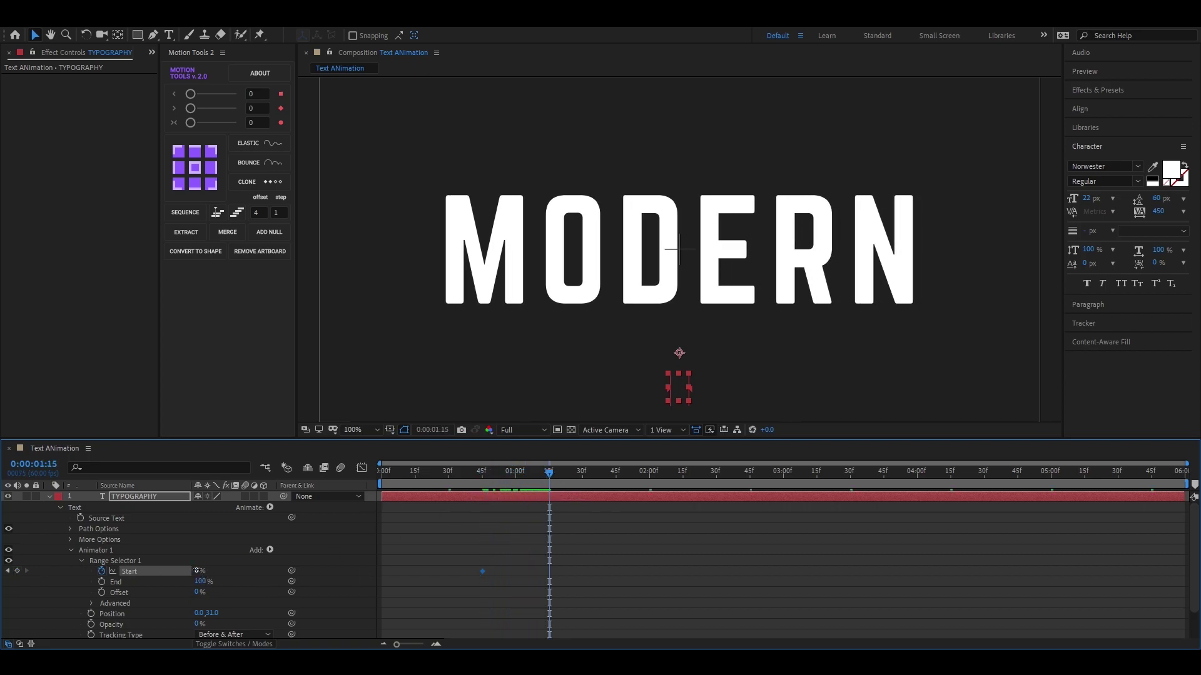
{"action": "left_click_drag", "start_coordinate": [196, 570], "coordinate": [268, 568]}
{"action": "left_click_drag", "start_coordinate": [573, 554], "coordinate": [417, 596]}
{"action": "left_click_drag", "start_coordinate": [549, 474], "coordinate": [379, 498]}
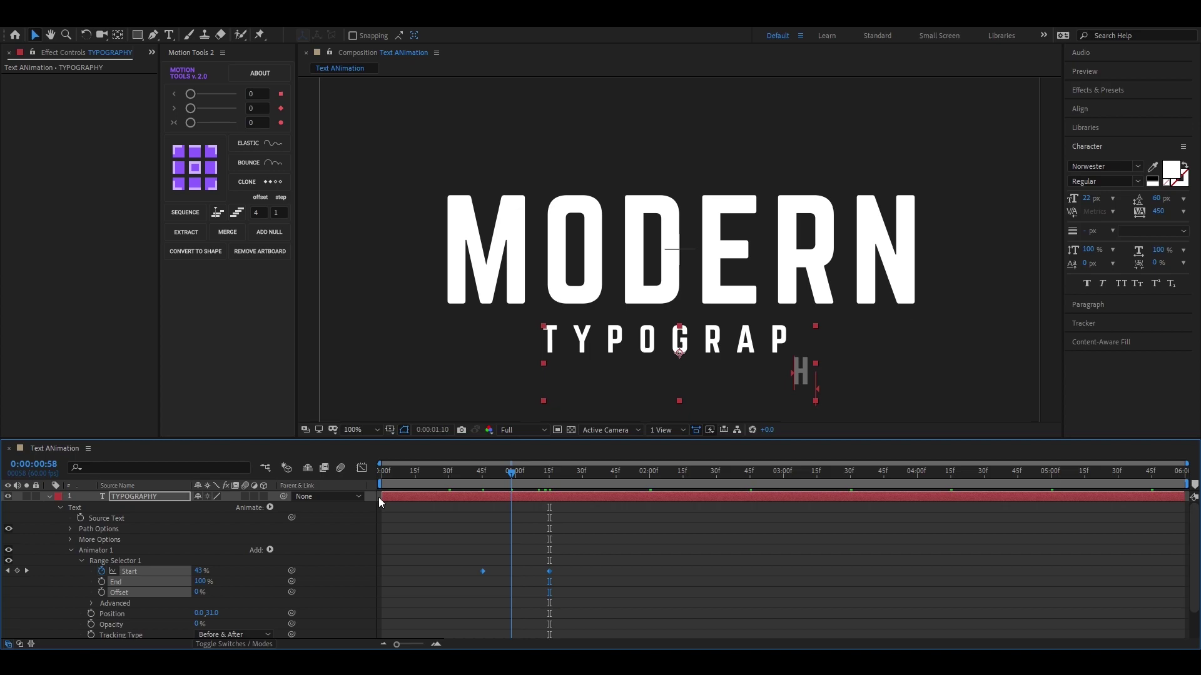
{"action": "key", "text": "space"}
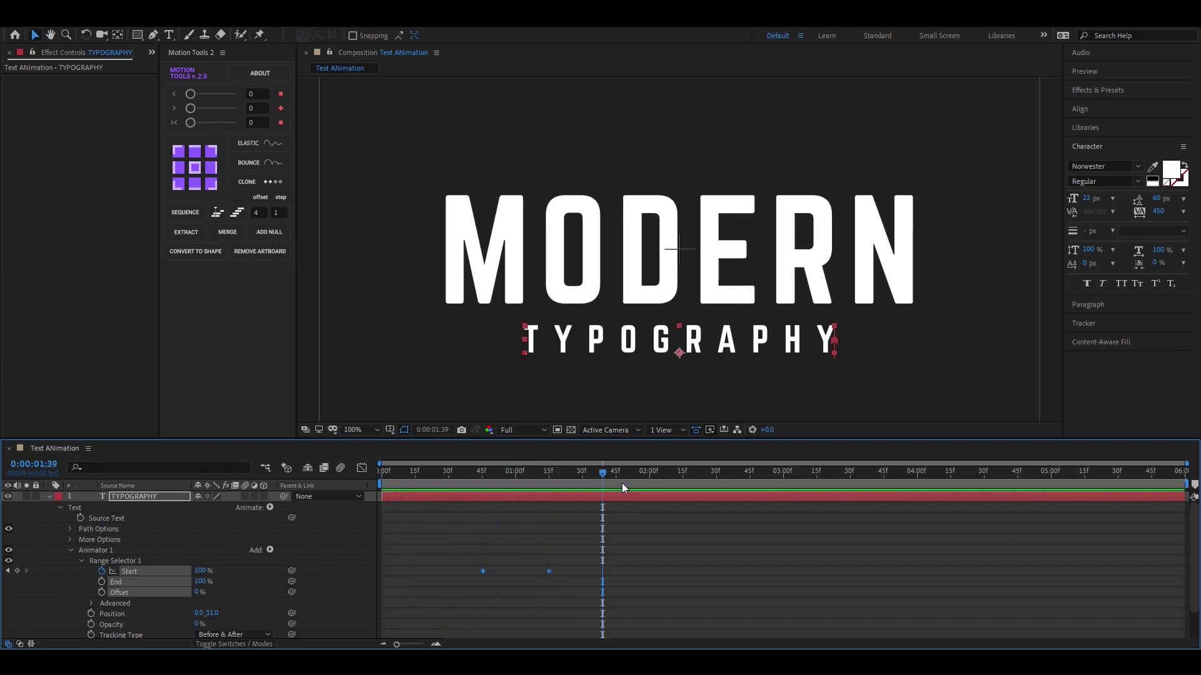
{"action": "left_click_drag", "start_coordinate": [621, 482], "coordinate": [559, 498]}
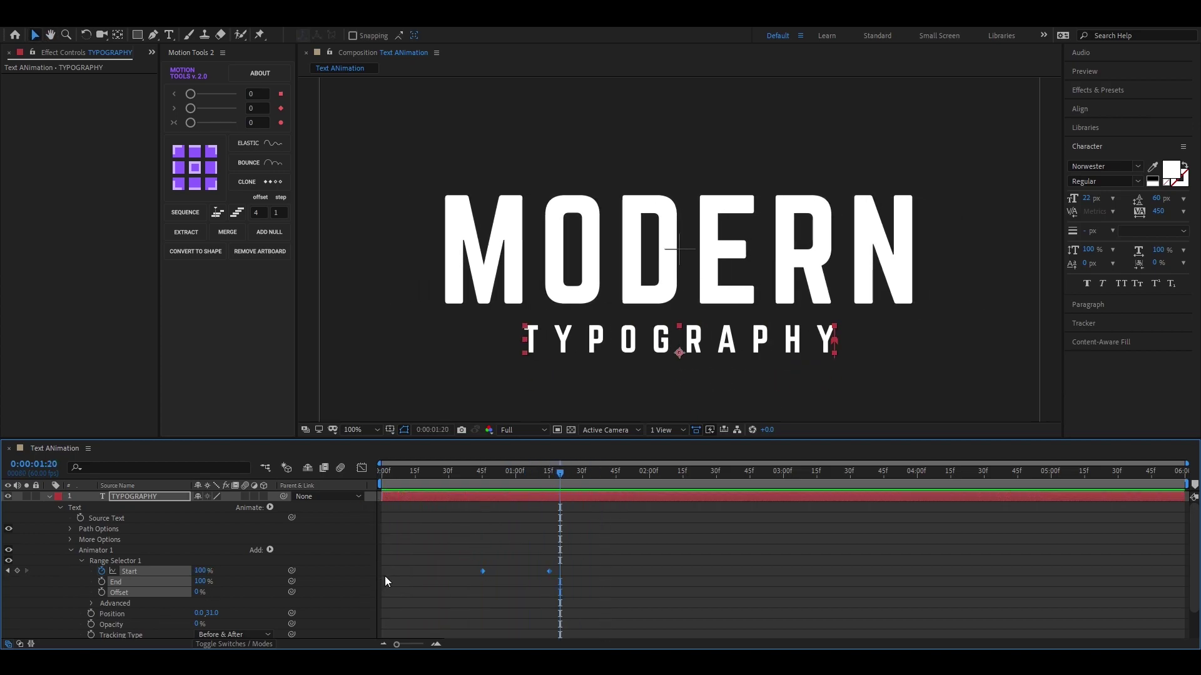
- Add a second Tracking animator to the TYPOGRAPHY layer and check the text's paragraph alignment settings
{"action": "left_click", "coordinate": [270, 507]}
{"action": "left_click", "coordinate": [297, 429]}
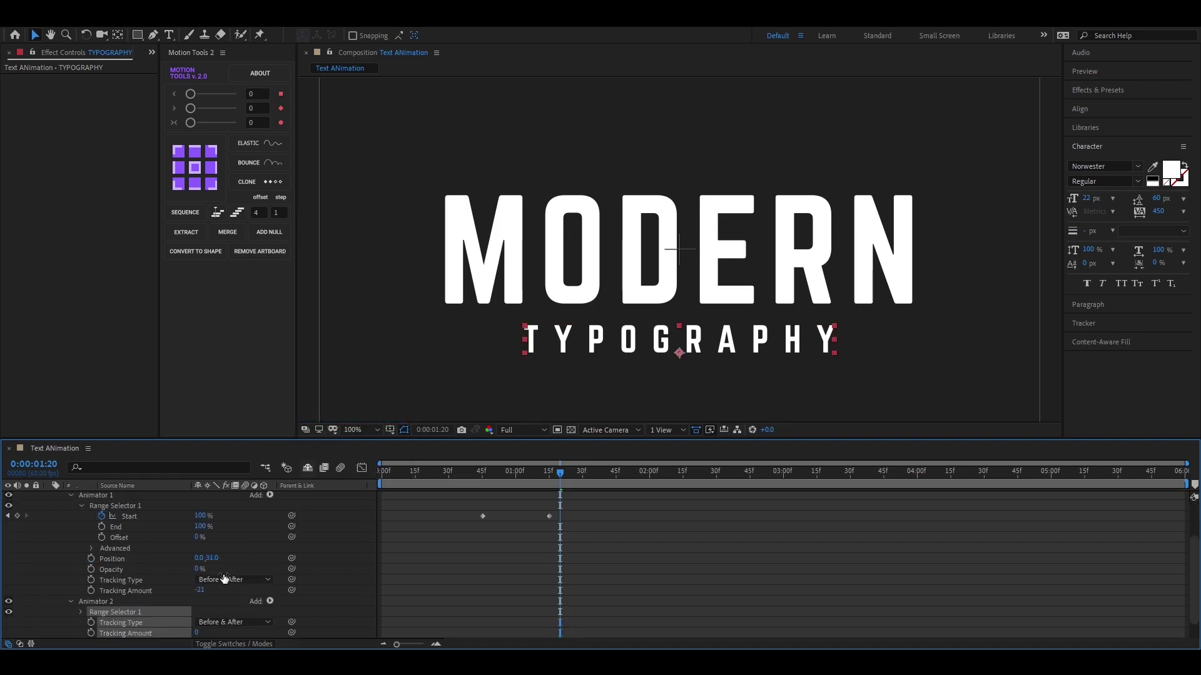
{"action": "scroll", "coordinate": [197, 607], "scroll_direction": "down", "scroll_amount": 1}
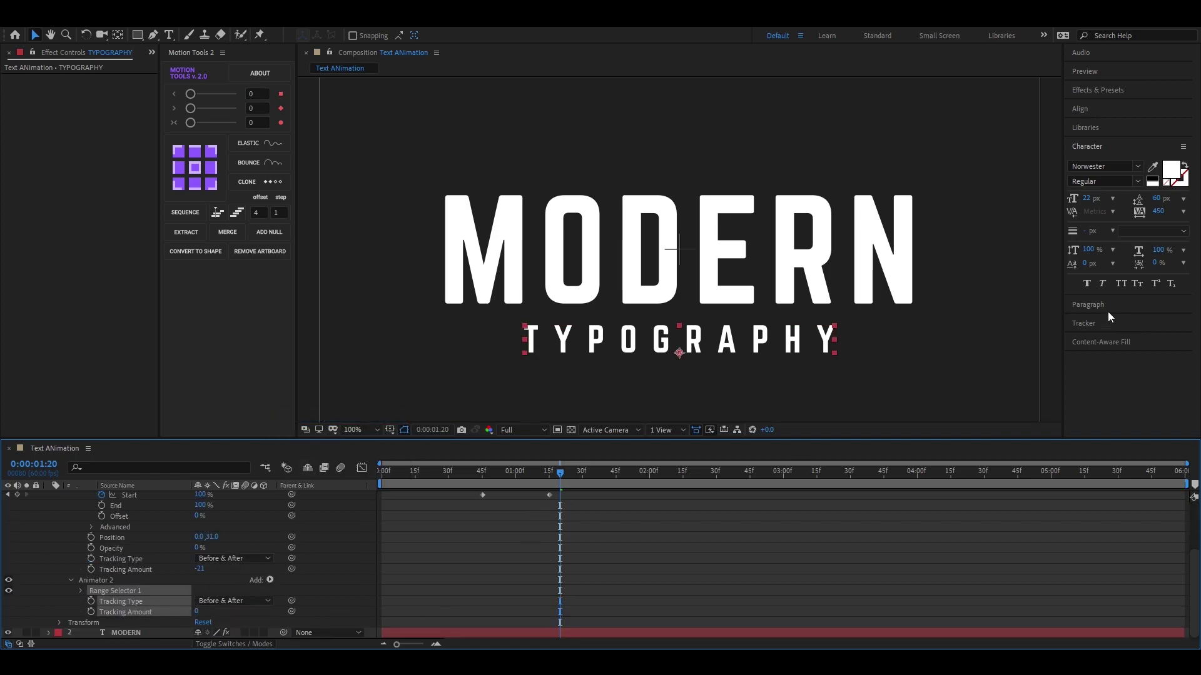
{"action": "left_click", "coordinate": [1091, 305]}
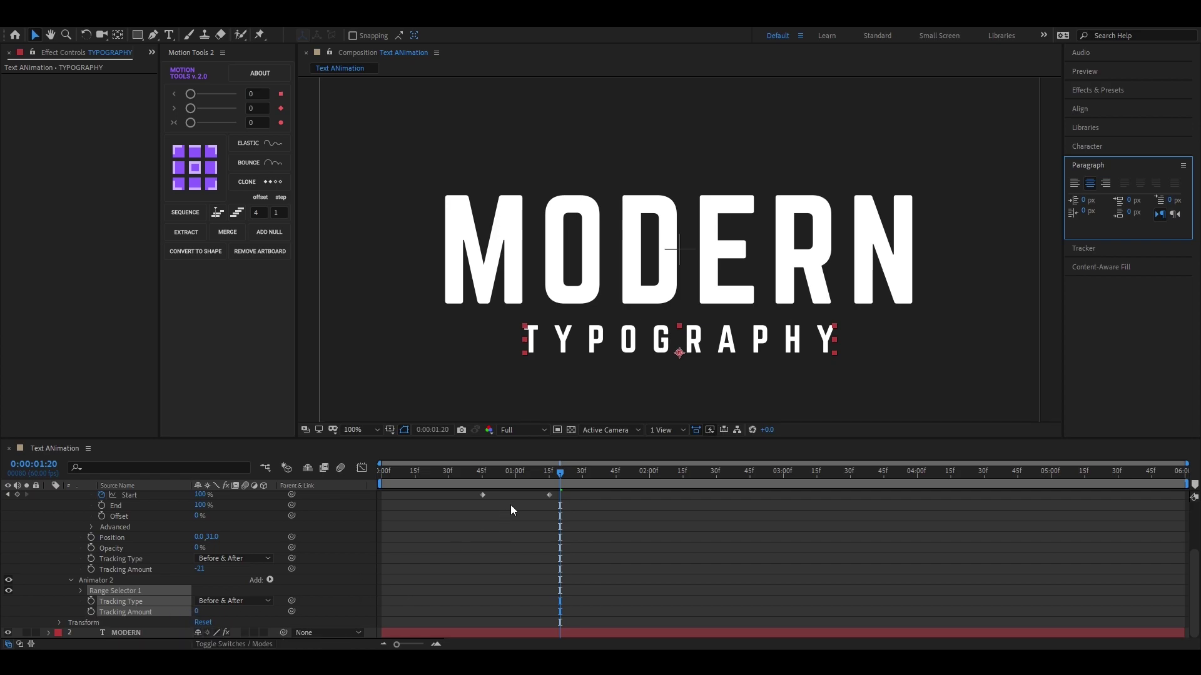
- Keyframe Animator 2's tracking at 0:00:01:30, set Tracking Amount to 11 at 0:00:02:00, and preview the spread
{"action": "left_click_drag", "start_coordinate": [561, 473], "coordinate": [648, 483]}
{"action": "left_click", "coordinate": [90, 611]}
{"action": "left_click", "coordinate": [91, 601]}
{"action": "mouse_move", "coordinate": [204, 616]}
{"action": "left_mouse_down"}
{"action": "mouse_move", "coordinate": [294, 616]}
{"action": "mouse_move", "coordinate": [210, 620]}
{"action": "left_mouse_up"}
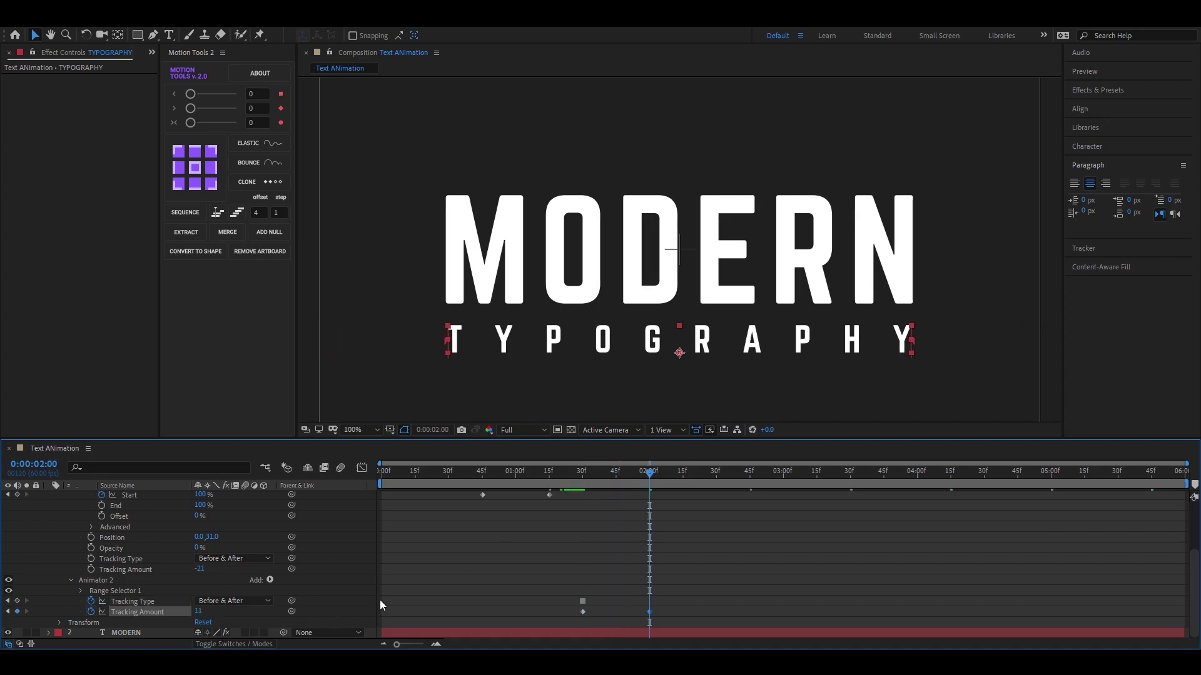
{"action": "left_click_drag", "start_coordinate": [650, 480], "coordinate": [581, 487]}
{"action": "key", "text": "space"}
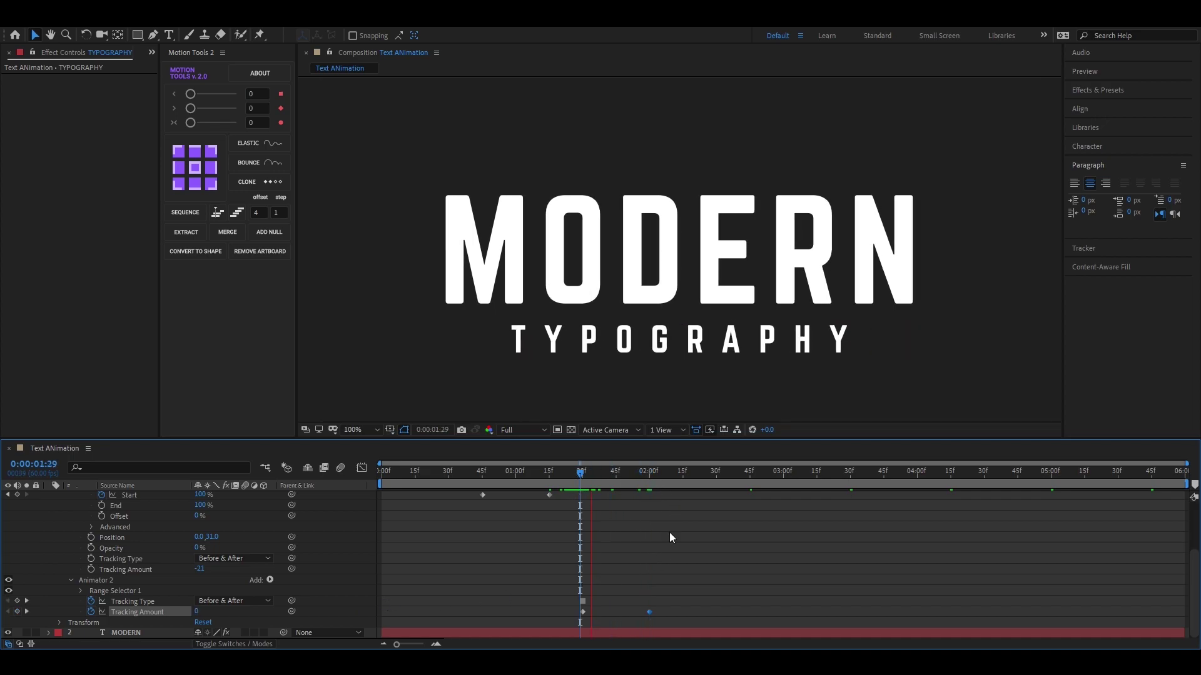
{"action": "key", "text": "space"}
- Ease both Tracking Amount keyframes of Animator 2, shape their speed graph into a sharp central peak, and preview it
{"action": "left_click_drag", "start_coordinate": [680, 606], "coordinate": [512, 624]}
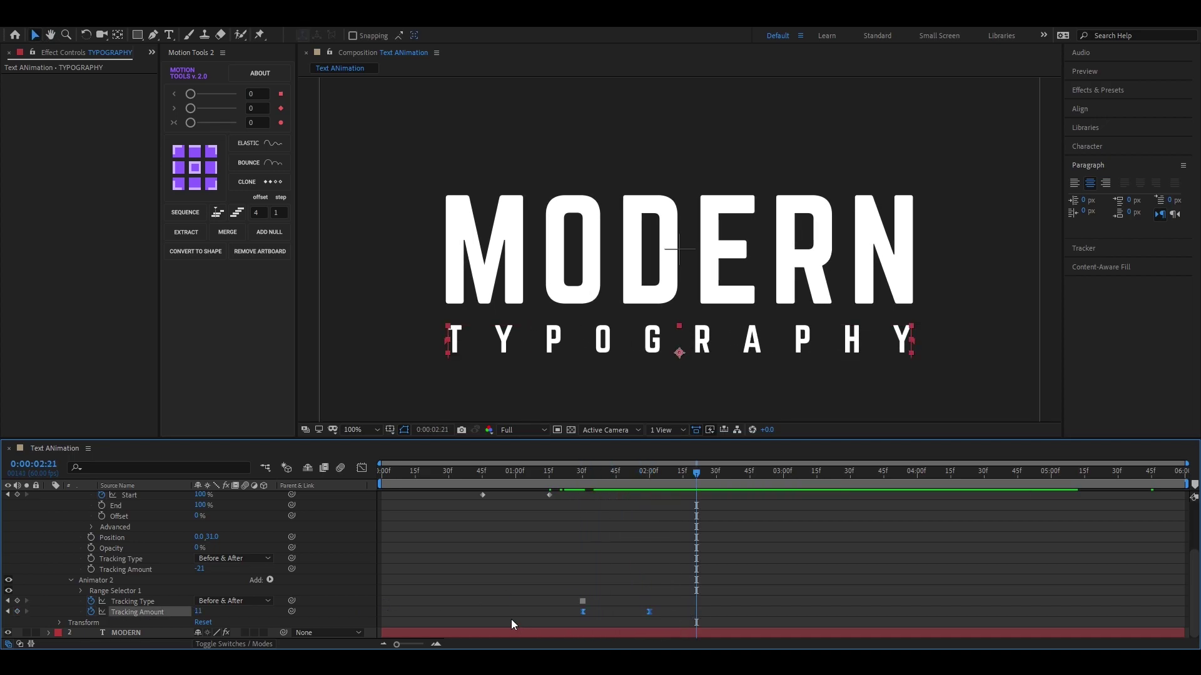
{"action": "left_click", "coordinate": [361, 468]}
{"action": "mouse_move", "coordinate": [658, 590]}
{"action": "left_mouse_down"}
{"action": "mouse_move", "coordinate": [636, 611]}
{"action": "mouse_move", "coordinate": [537, 609]}
{"action": "mouse_move", "coordinate": [654, 607]}
{"action": "left_mouse_up"}
{"action": "left_click_drag", "start_coordinate": [691, 479], "coordinate": [565, 490]}
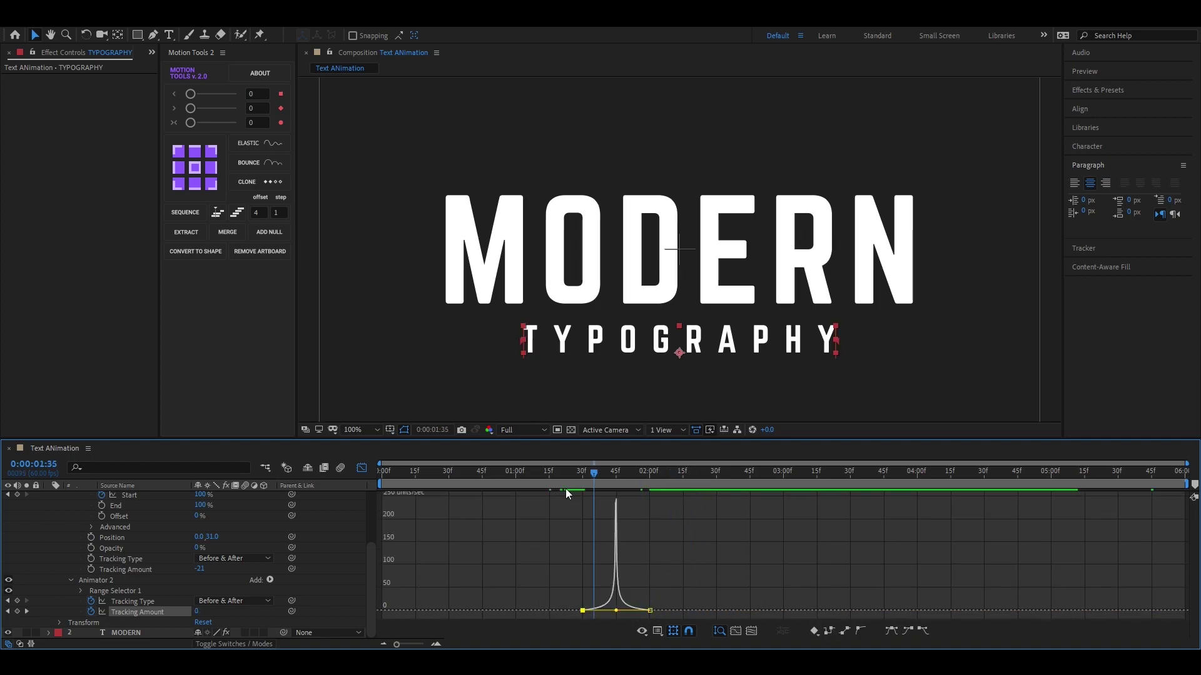
{"action": "key", "text": "space"}
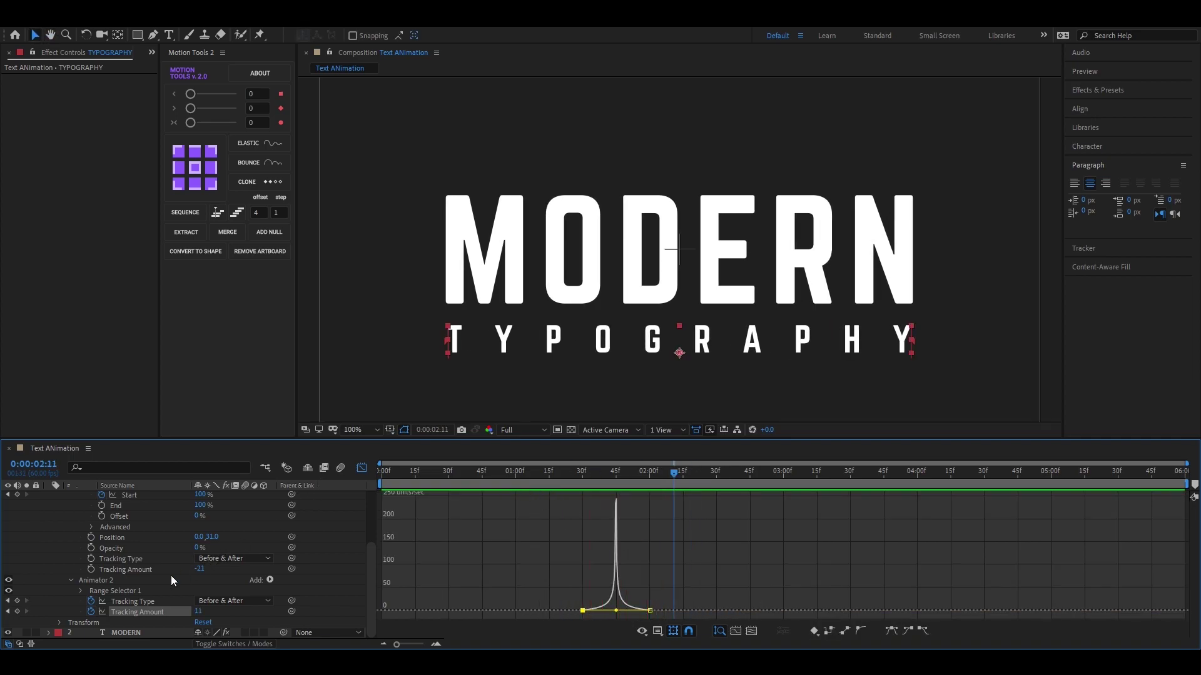
- Show only the TYPOGRAPHY layer's modified properties and return from the speed graph to the keyframe view
{"action": "scroll", "coordinate": [97, 535], "scroll_direction": "up", "scroll_amount": 3}
{"action": "scroll", "coordinate": [201, 538], "scroll_direction": "up", "scroll_amount": 1}
{"action": "left_click", "coordinate": [140, 498]}
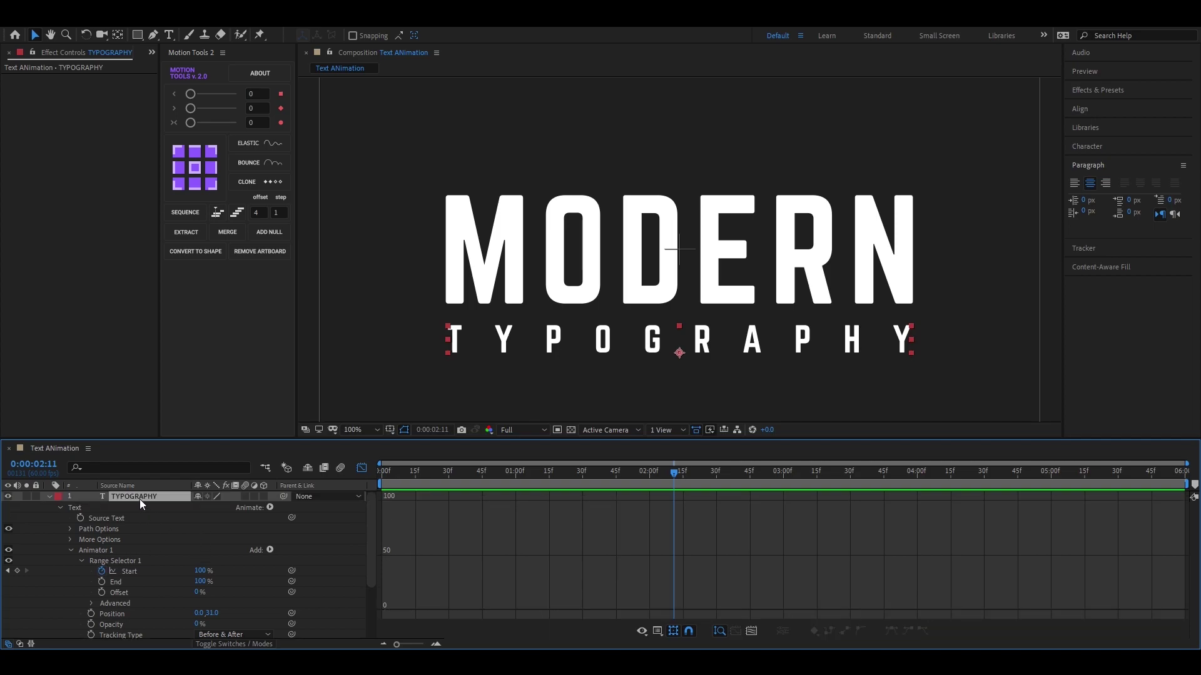
{"action": "key", "text": "u"}
{"action": "key", "text": "u"}
{"action": "key", "text": "u"}
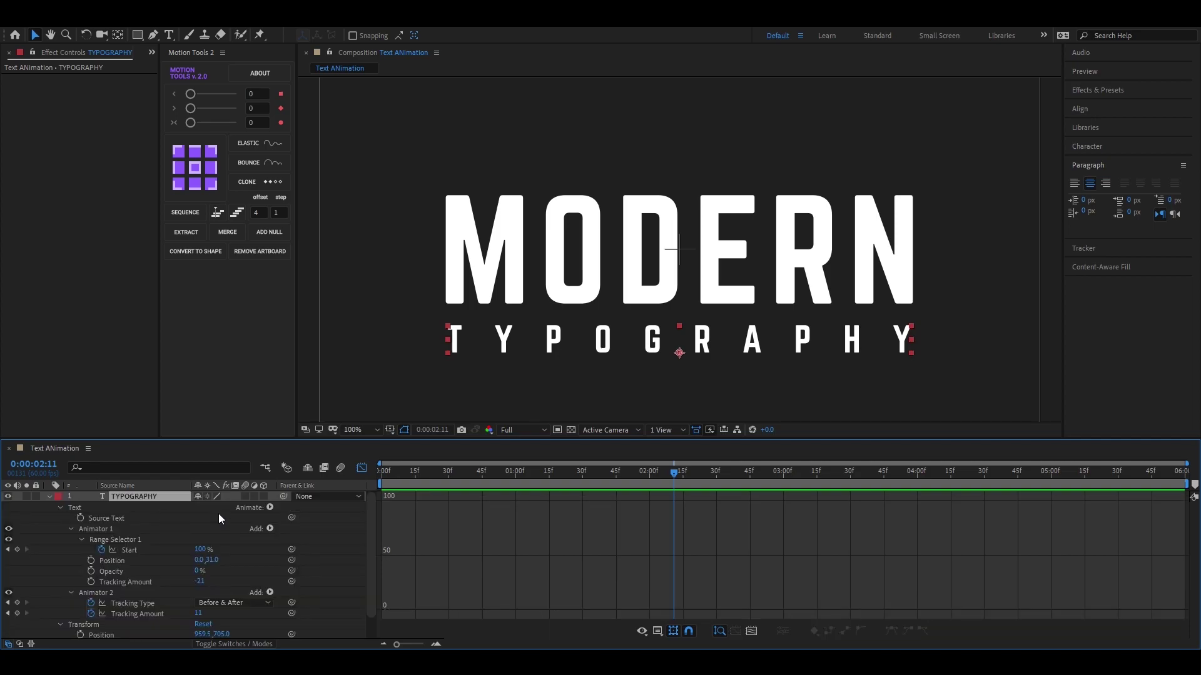
{"action": "left_click", "coordinate": [360, 470]}
{"action": "key", "text": "u"}
{"action": "key", "text": "u"}
{"action": "scroll", "coordinate": [487, 567], "scroll_direction": "down", "scroll_amount": 1}
- Apply Easy Ease to Animator 1's Start keyframes, open their speed graph, and preview the reveal
{"action": "left_click_drag", "start_coordinate": [434, 512], "coordinate": [517, 612]}
{"action": "key", "text": "F9"}
{"action": "left_click", "coordinate": [359, 471]}
{"action": "key", "text": "space"}
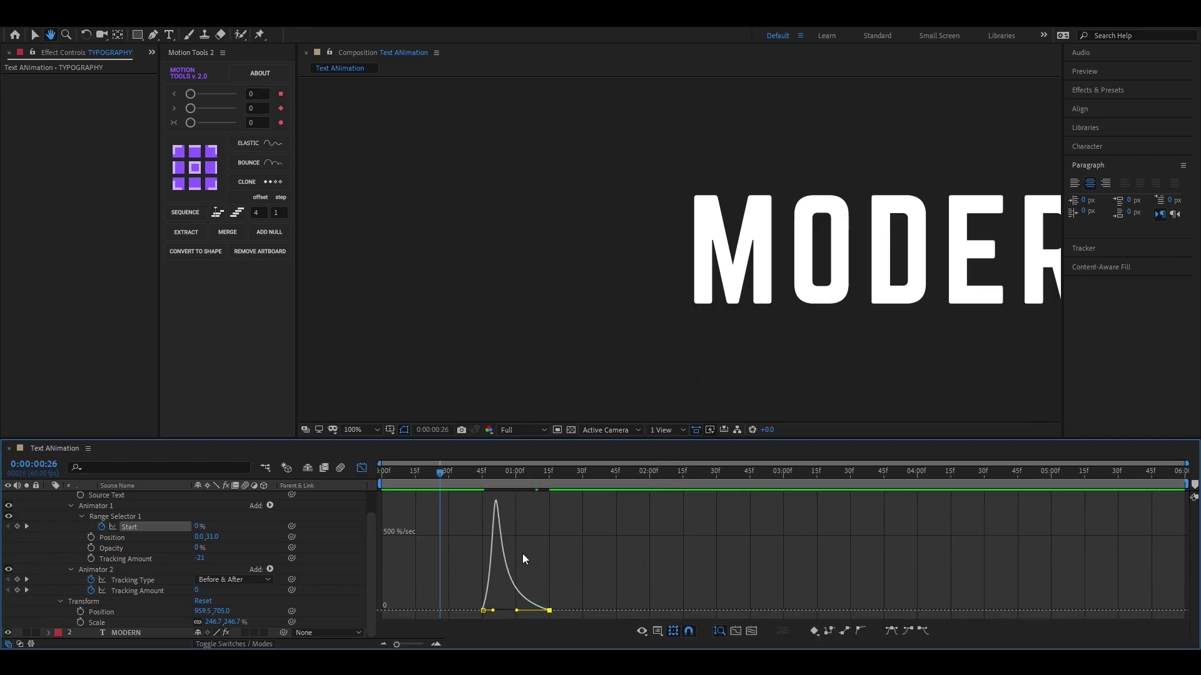
- Reshape the Start speed curve to peak late, around 0:00:01:05, preview from the beginning, and close the graph
{"action": "left_click_drag", "start_coordinate": [697, 476], "coordinate": [555, 499]}
{"action": "left_click", "coordinate": [500, 618]}
{"action": "left_click_drag", "start_coordinate": [465, 605], "coordinate": [506, 612]}
{"action": "mouse_move", "coordinate": [516, 611]}
{"action": "left_mouse_down"}
{"action": "mouse_move", "coordinate": [537, 611]}
{"action": "mouse_move", "coordinate": [510, 610]}
{"action": "left_mouse_up"}
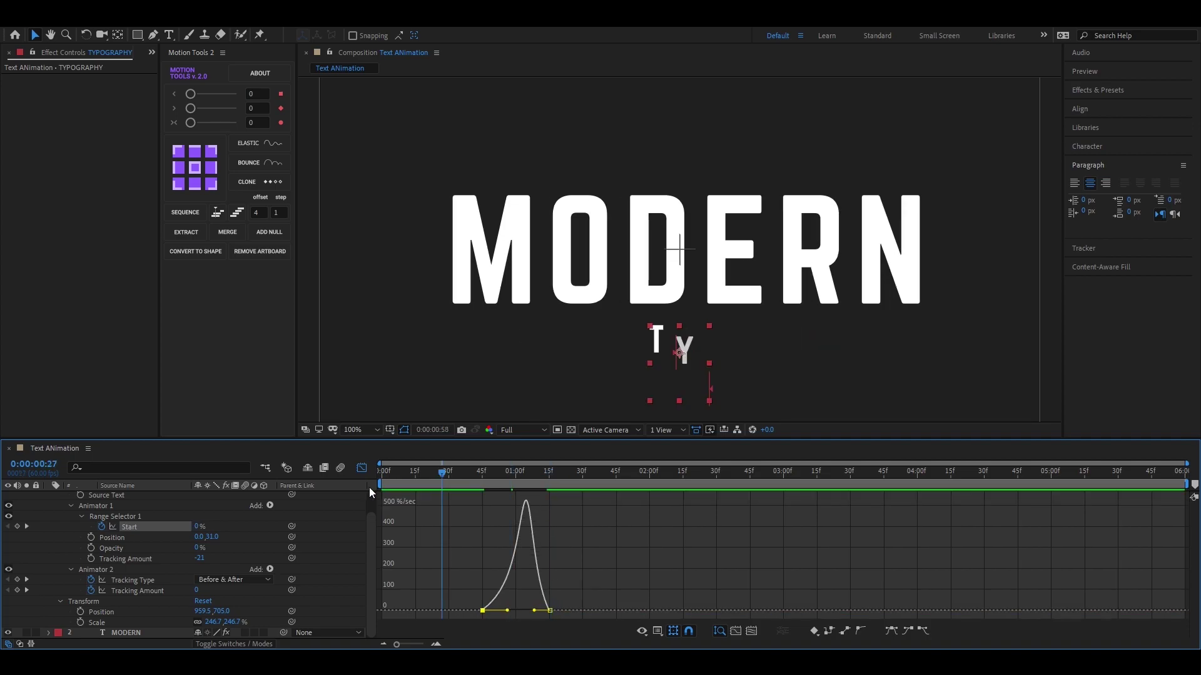
{"action": "key", "text": "Home"}
{"action": "key", "text": "space"}
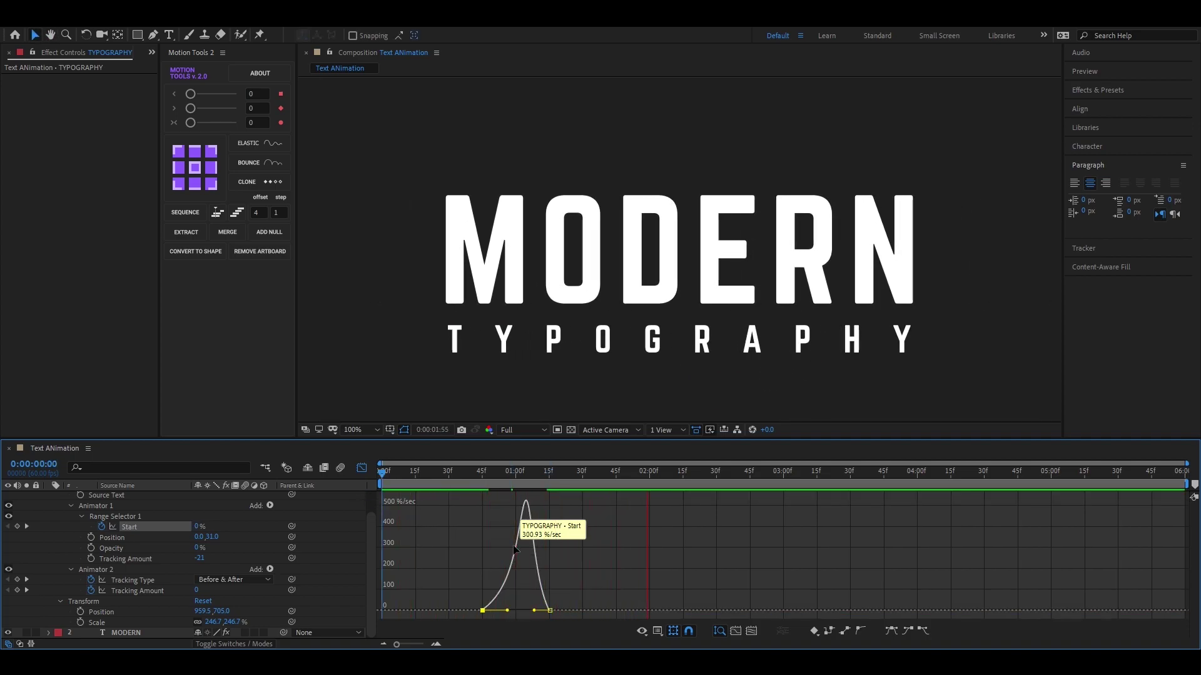
{"action": "key", "text": "space"}
{"action": "left_click", "coordinate": [362, 468]}
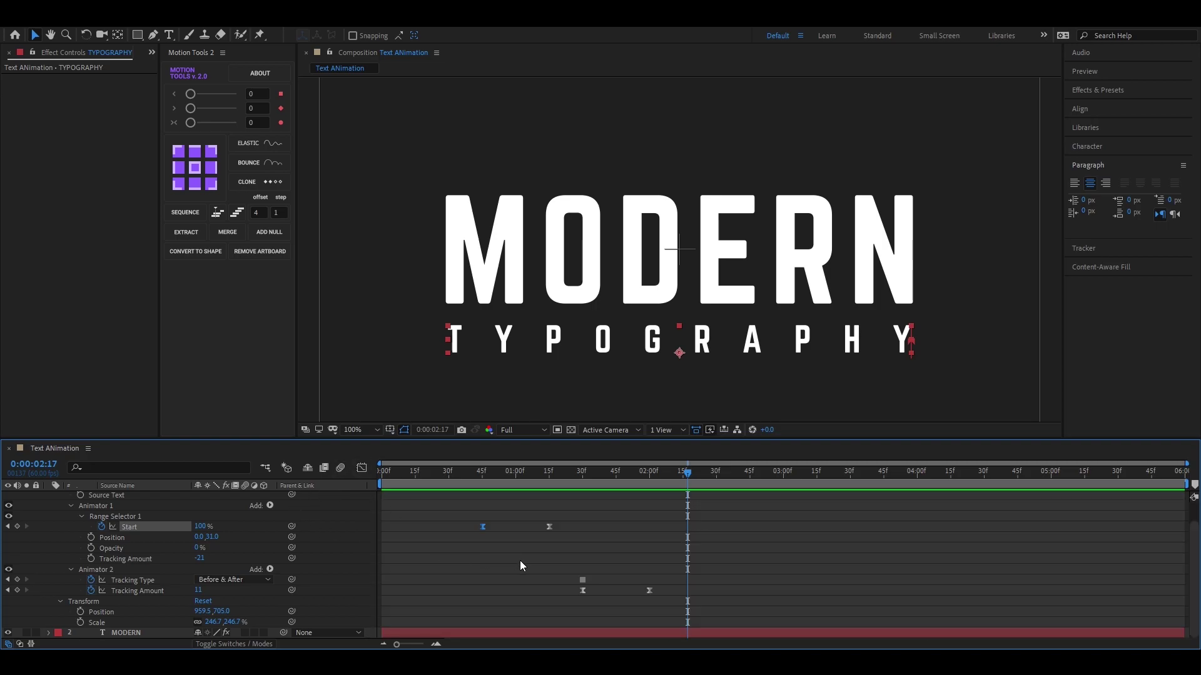
- Collapse the TYPOGRAPHY layer's properties and preview the whole animation with the composition viewed at 50%
{"action": "scroll", "coordinate": [305, 523], "scroll_direction": "up", "scroll_amount": 2}
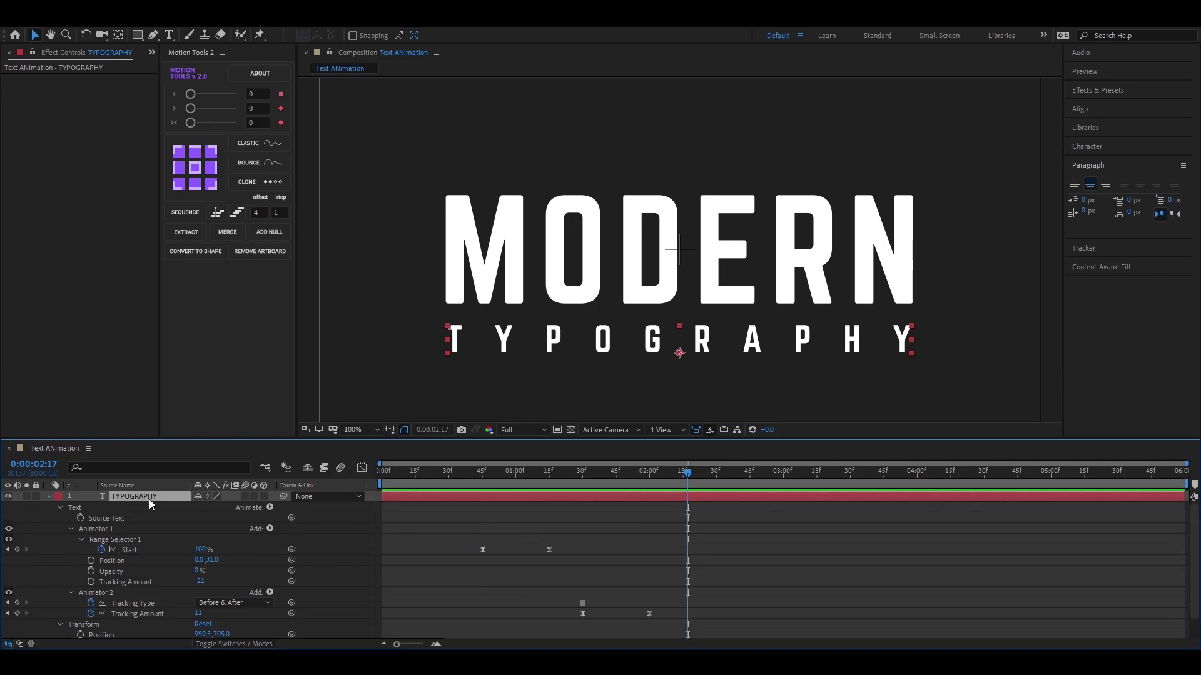
{"action": "key", "text": "u"}
{"action": "scroll", "coordinate": [587, 369], "scroll_direction": "down", "scroll_amount": 2}
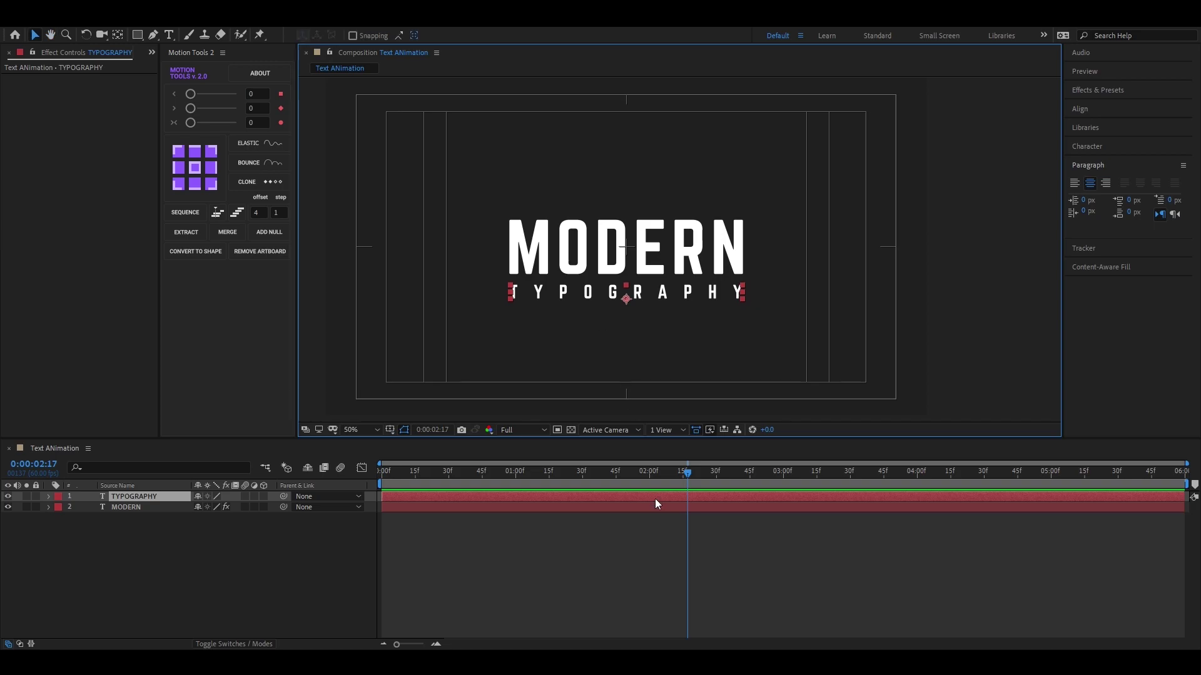
{"action": "key", "text": "space"}
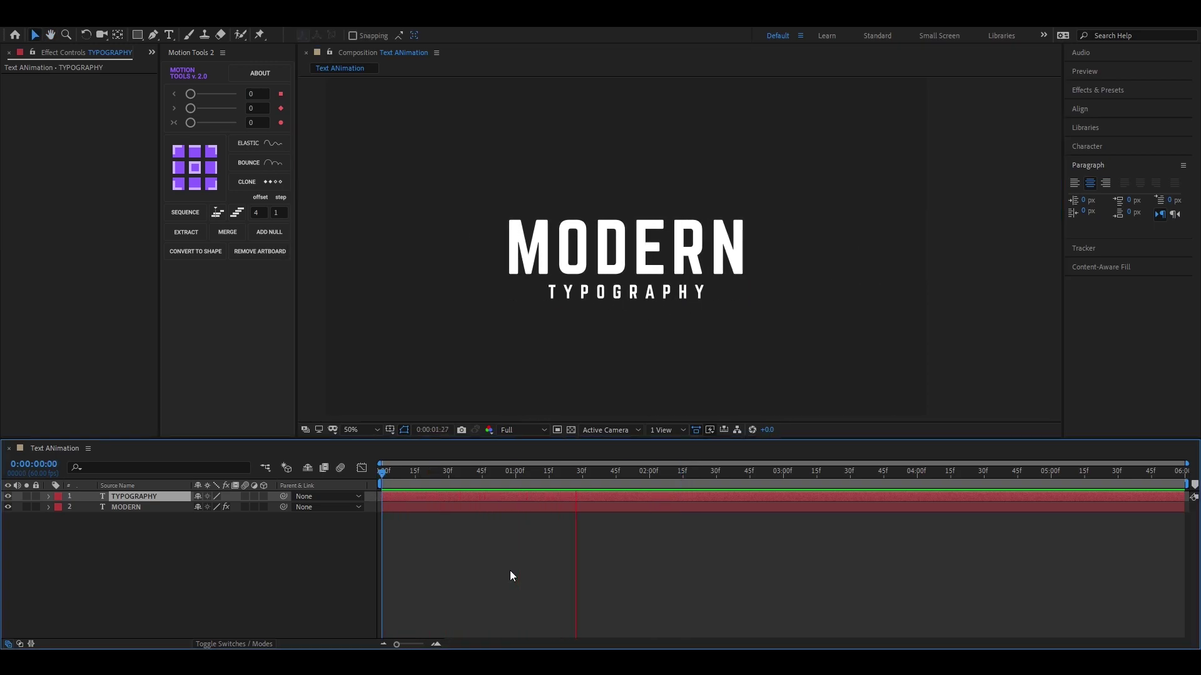
{"action": "key", "text": "space"}
{"action": "mouse_move", "coordinate": [654, 479]}
{"action": "left_mouse_down"}
{"action": "mouse_move", "coordinate": [576, 484]}
{"action": "mouse_move", "coordinate": [656, 500]}
{"action": "mouse_move", "coordinate": [429, 487]}
{"action": "mouse_move", "coordinate": [669, 491]}
{"action": "left_mouse_up"}
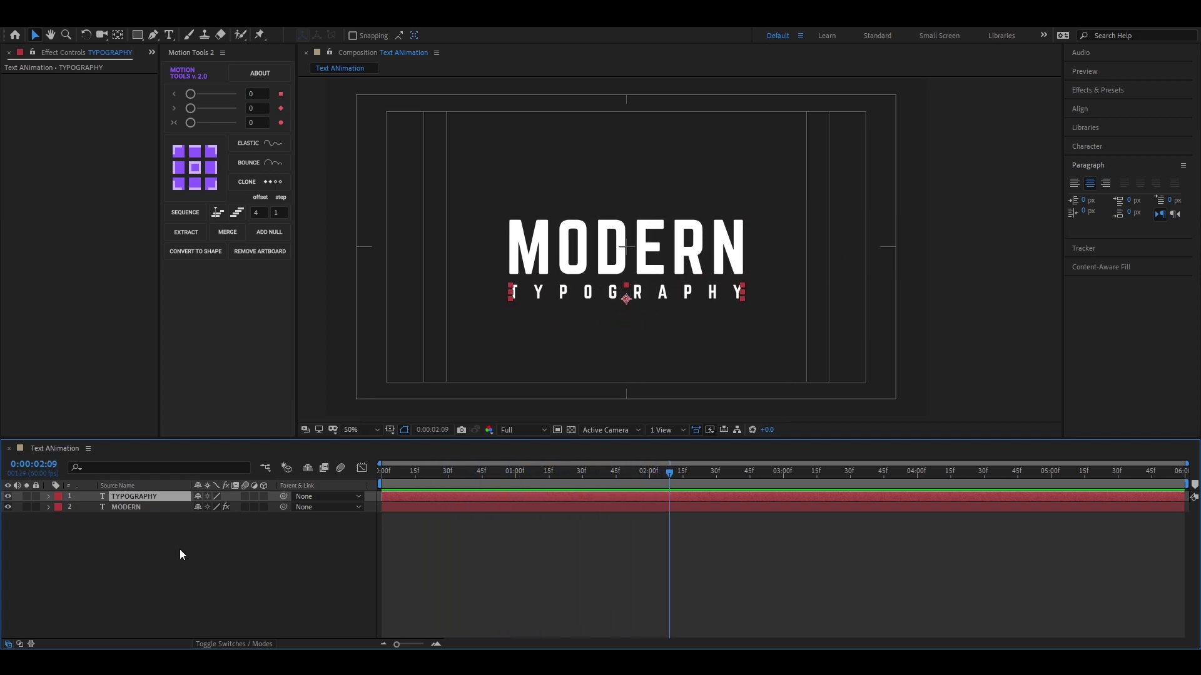
- Create a null object and parent the TYPOGRAPHY and MODERN layers to it
{"action": "right_click", "coordinate": [102, 554]}
{"action": "mouse_move", "coordinate": [143, 418]}
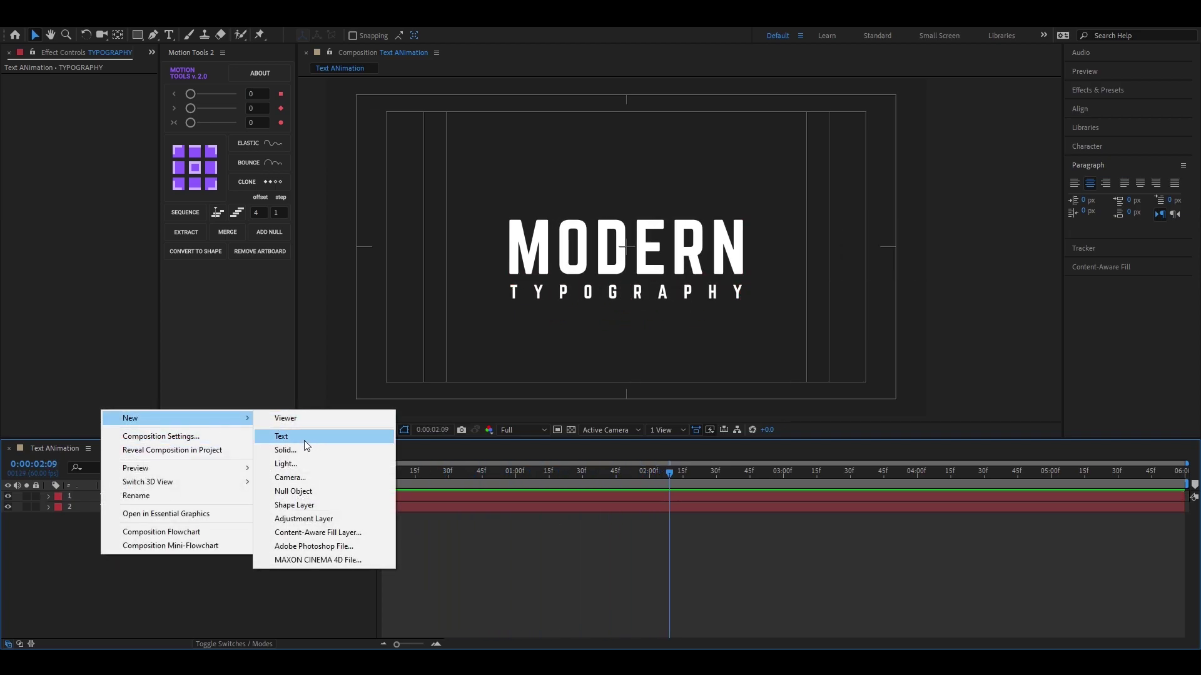
{"action": "left_click", "coordinate": [294, 492]}
{"action": "left_click", "coordinate": [103, 540]}
{"action": "left_click_drag", "start_coordinate": [103, 543], "coordinate": [163, 508]}
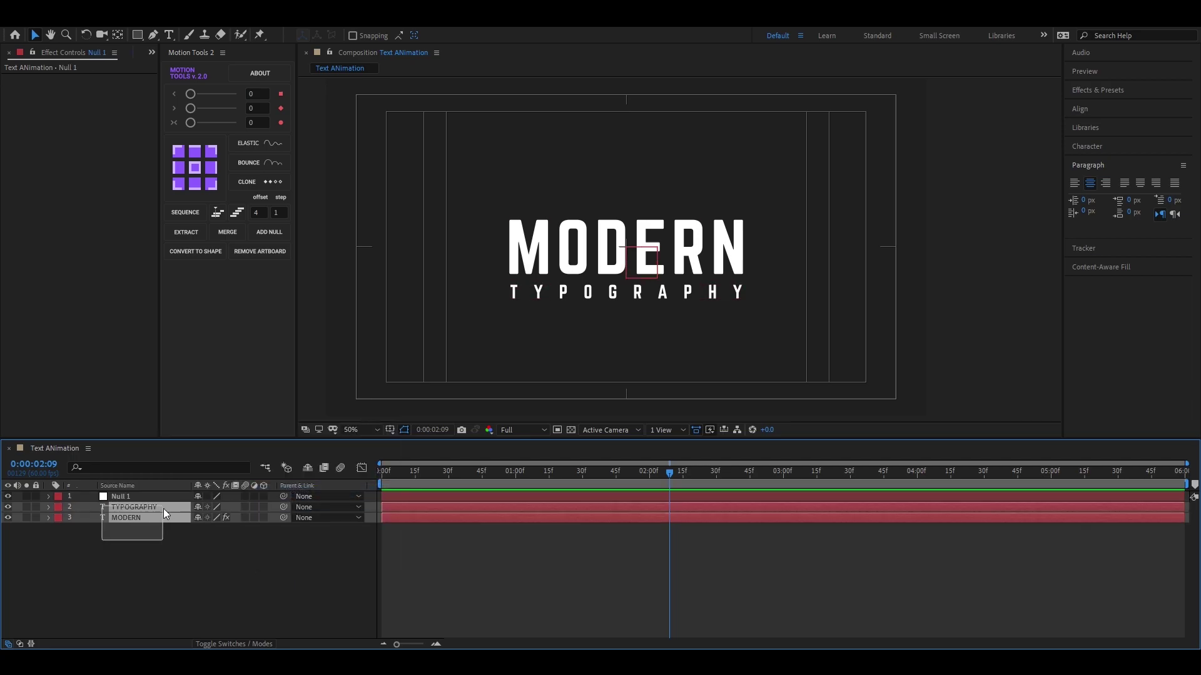
{"action": "left_click_drag", "start_coordinate": [283, 518], "coordinate": [113, 494]}
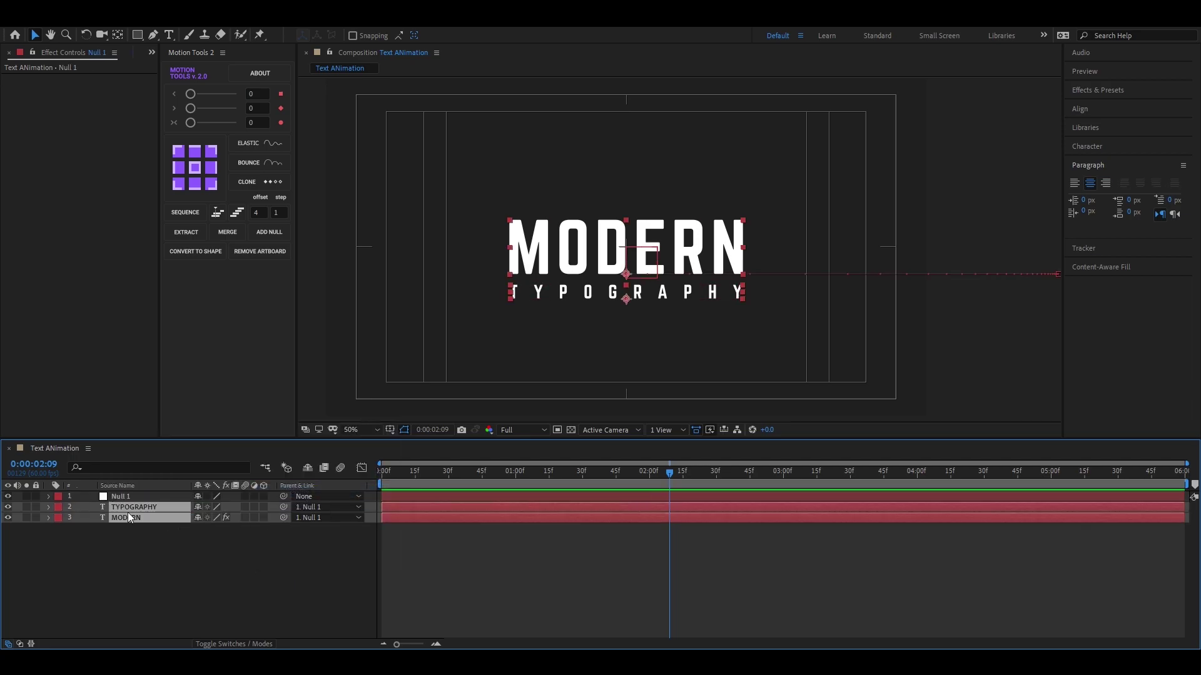
{"action": "left_click", "coordinate": [291, 569]}
- Keyframe the null's Position at 0:00:04:00 and set it to 1020, 540 at 0:00:04:15
{"action": "mouse_move", "coordinate": [670, 474]}
{"action": "left_mouse_down"}
{"action": "mouse_move", "coordinate": [582, 475]}
{"action": "mouse_move", "coordinate": [653, 486]}
{"action": "left_mouse_up"}
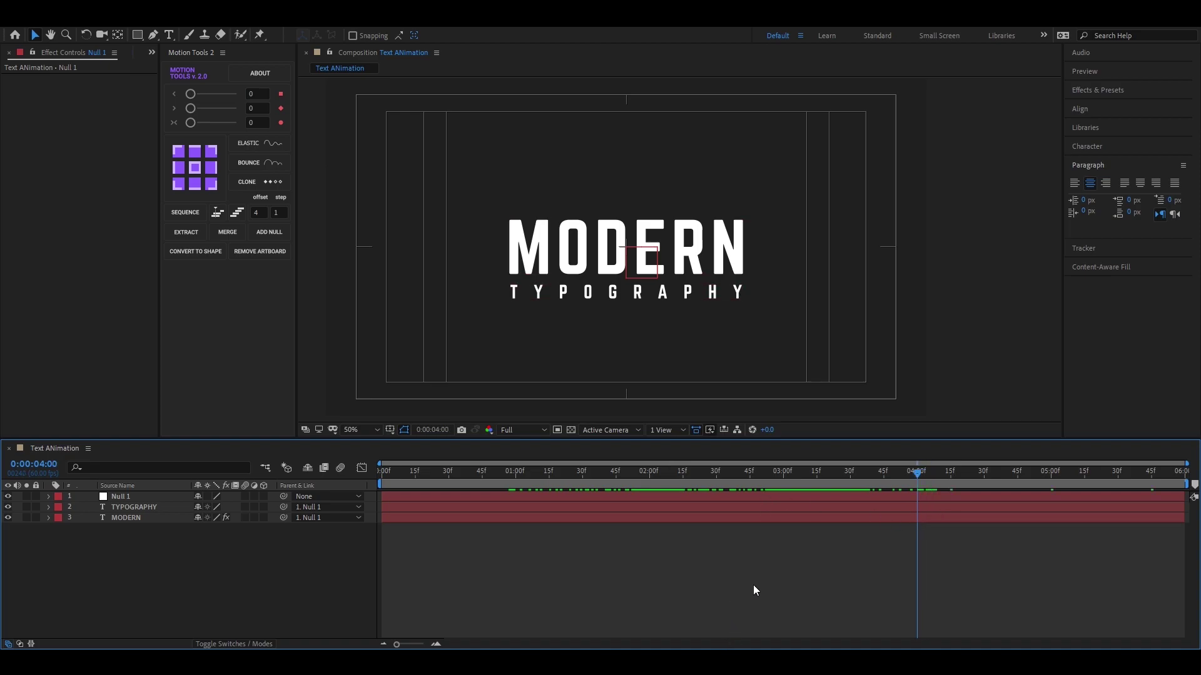
{"action": "left_click", "coordinate": [128, 498]}
{"action": "key", "text": "p"}
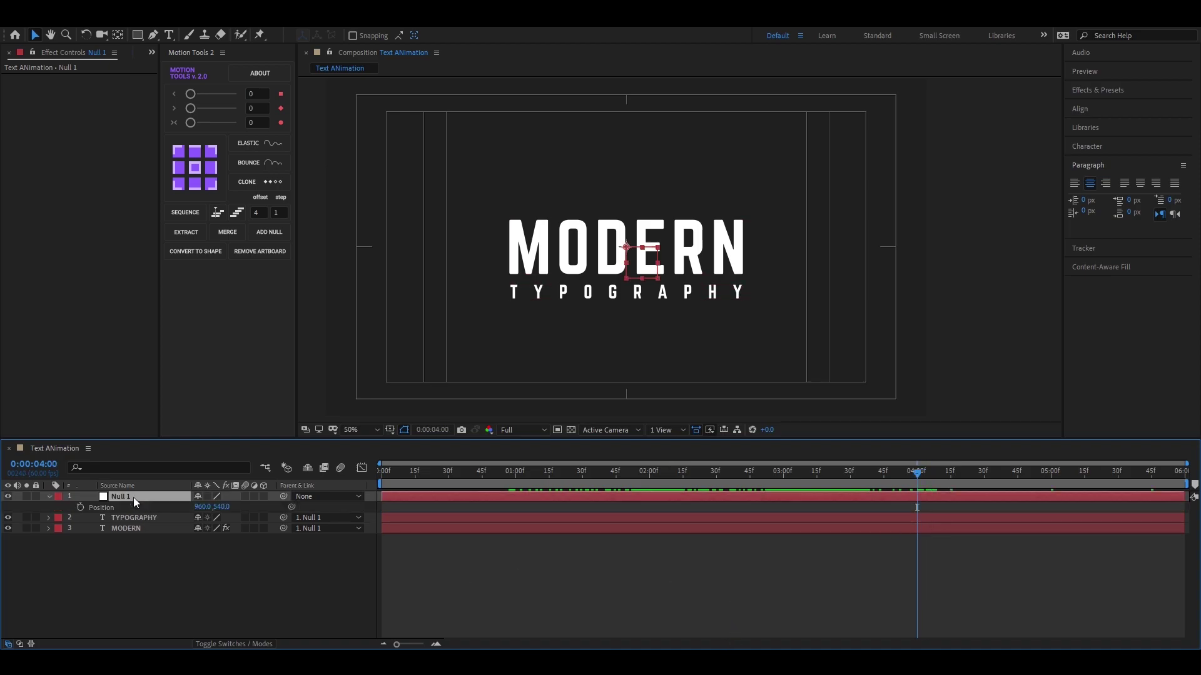
{"action": "left_click", "coordinate": [80, 507]}
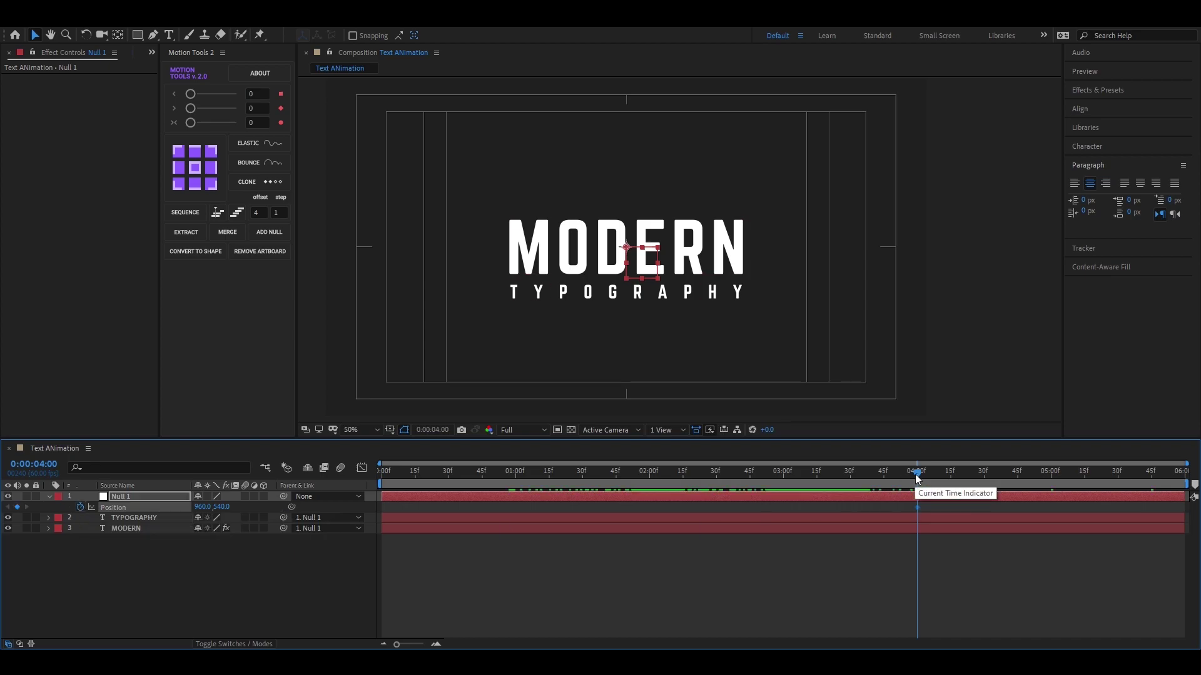
{"action": "left_click_drag", "start_coordinate": [917, 473], "coordinate": [948, 479]}
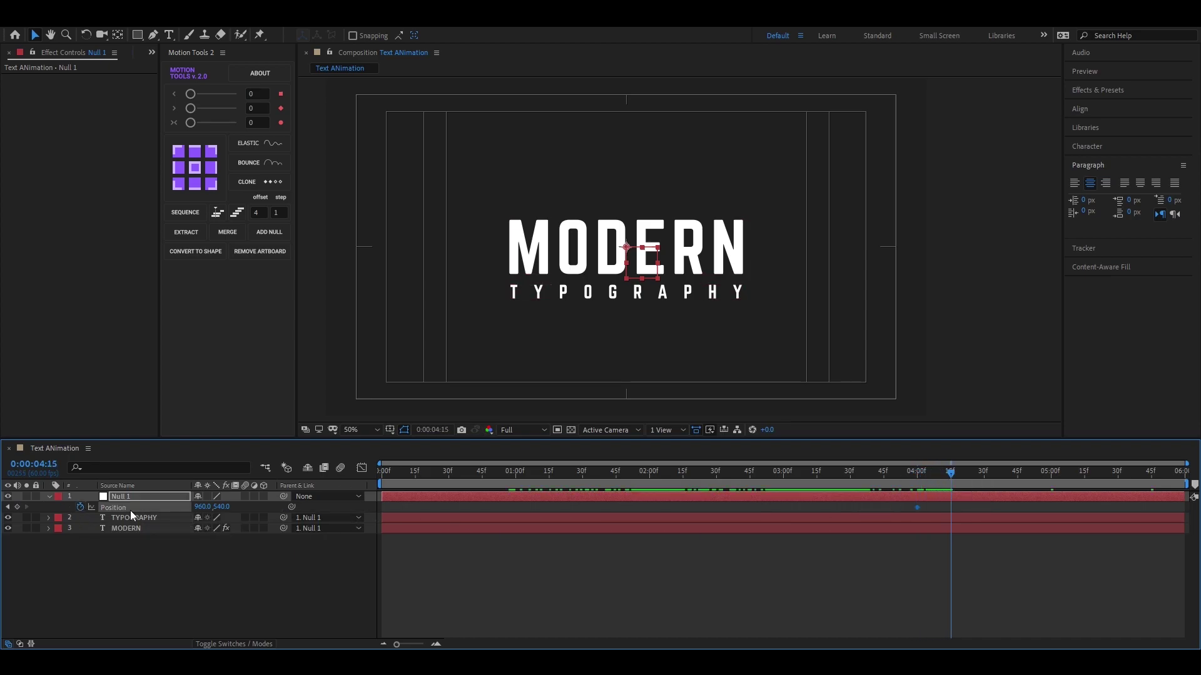
{"action": "left_click_drag", "start_coordinate": [208, 511], "coordinate": [852, 498]}
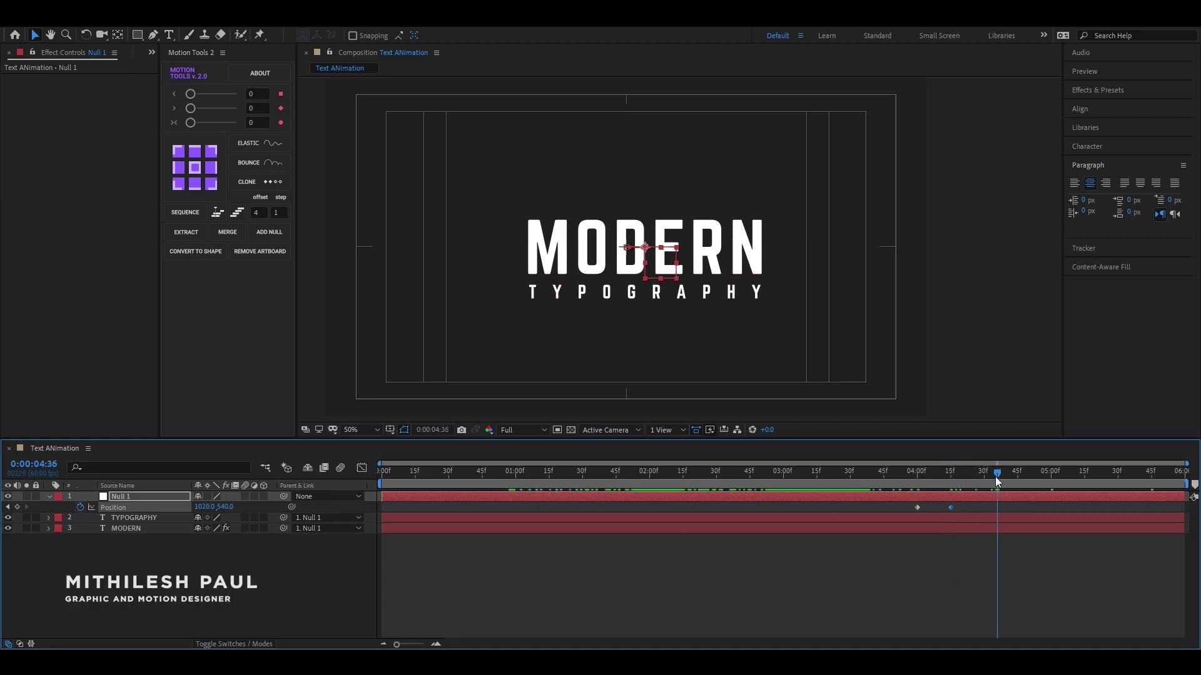
- At 0:00:04:45, move the null left until both texts are outside the frame, and preview the exit
{"action": "left_click_drag", "start_coordinate": [995, 478], "coordinate": [1015, 486]}
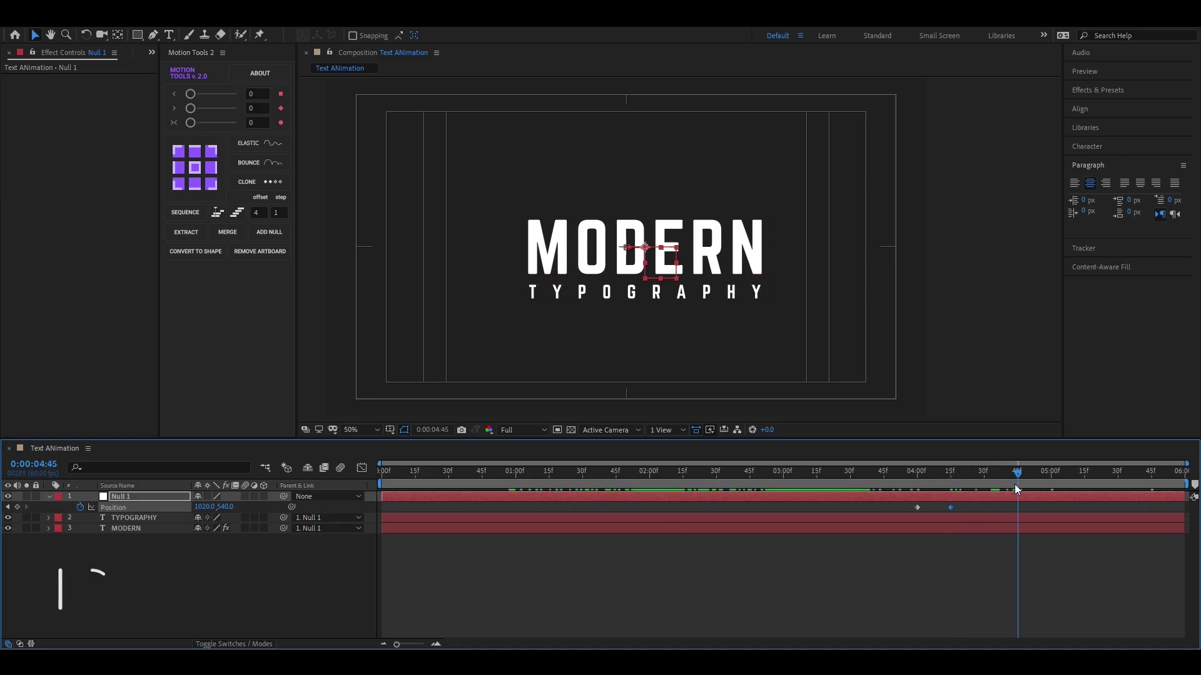
{"action": "left_click_drag", "start_coordinate": [641, 252], "coordinate": [208, 254]}
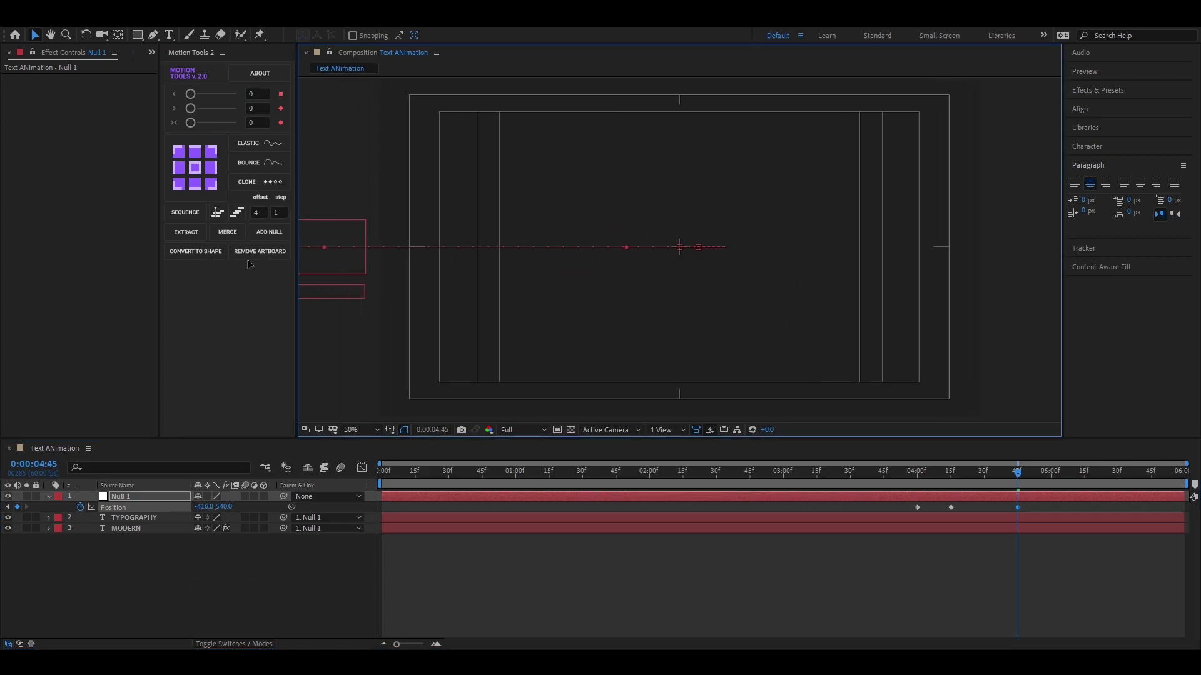
{"action": "left_click_drag", "start_coordinate": [1018, 478], "coordinate": [893, 480]}
{"action": "key", "text": "space"}
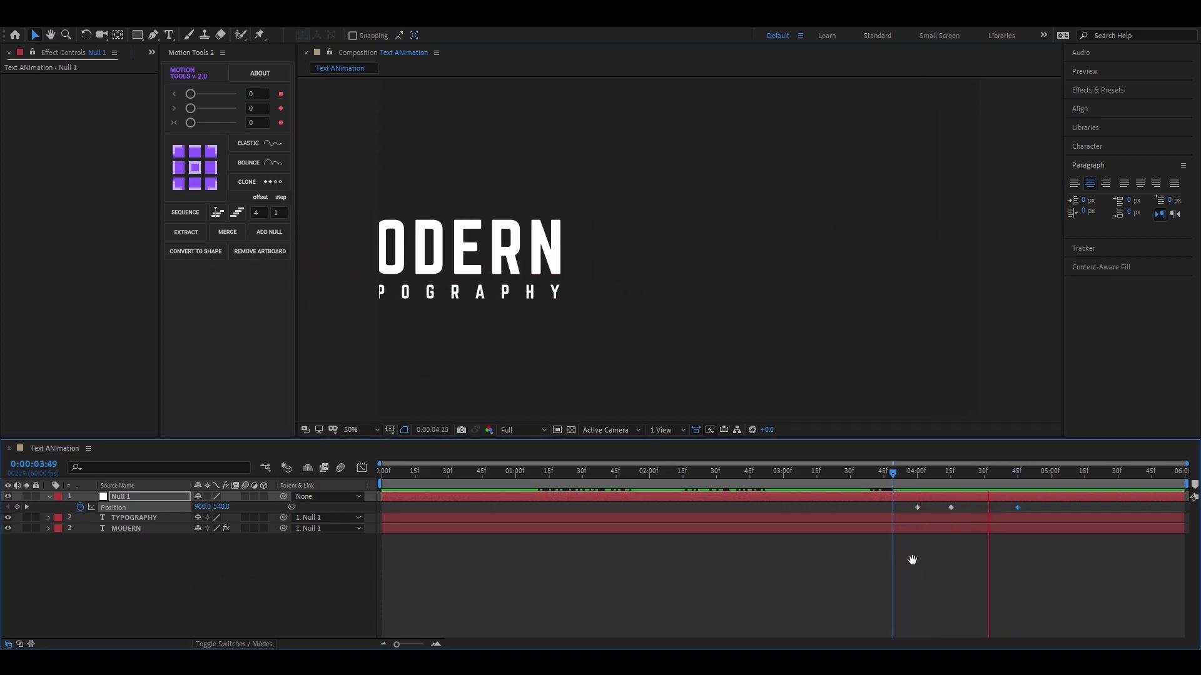
- Apply Easy Ease to the null's three Position keyframes and show their speed curve in the graph editor
{"action": "key", "text": "space"}
{"action": "left_click_drag", "start_coordinate": [1034, 511], "coordinate": [1035, 512]}
{"action": "key", "text": "F9"}
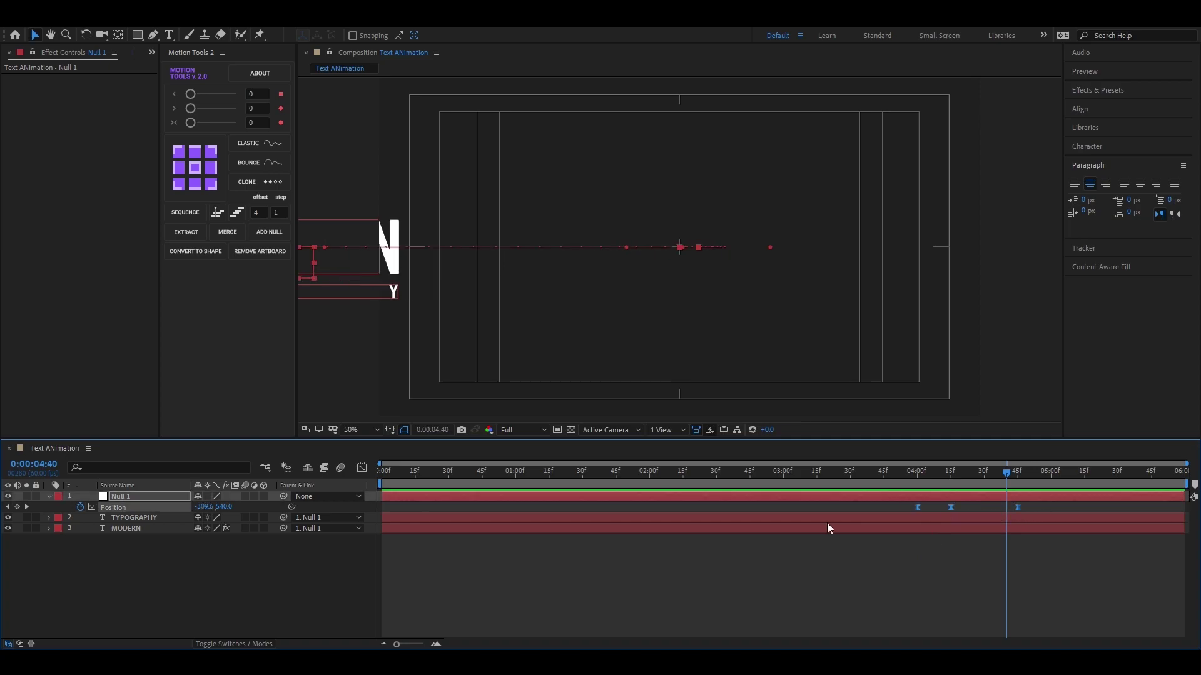
{"action": "key", "text": "shift+F3"}
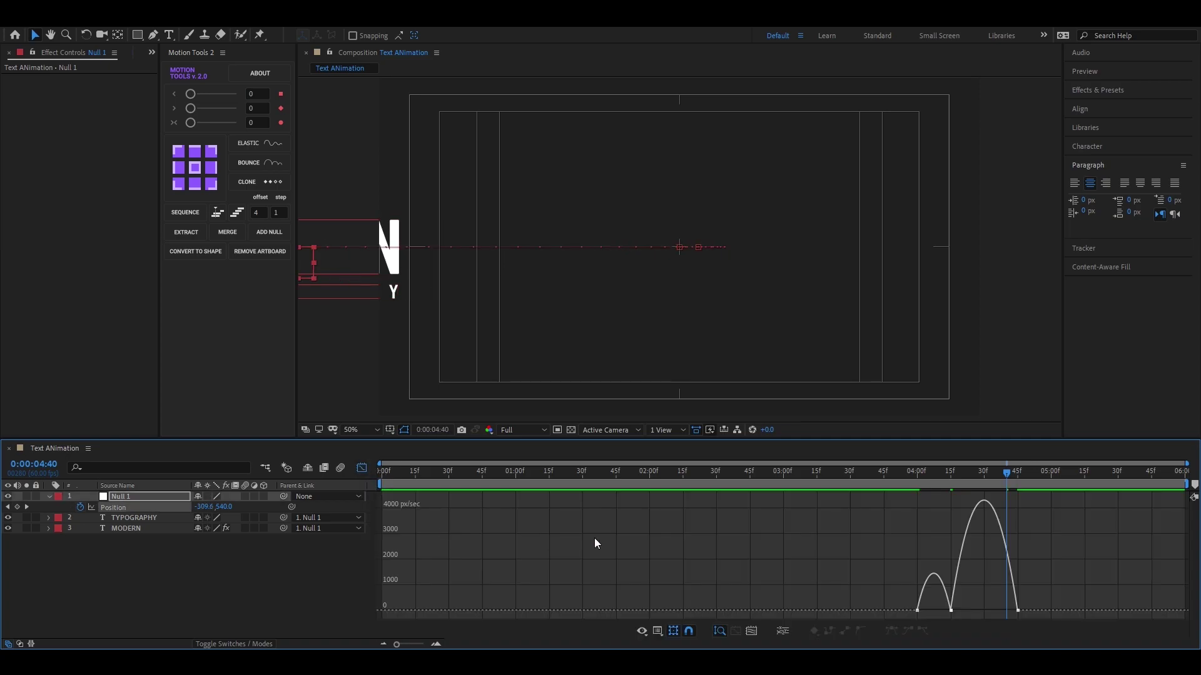
- Turn on Continuous (Lock Outgoing to Incoming) in the Keyframe Velocity settings of the 0:00:04:15 Position keyframe
{"action": "right_click", "coordinate": [951, 609]}
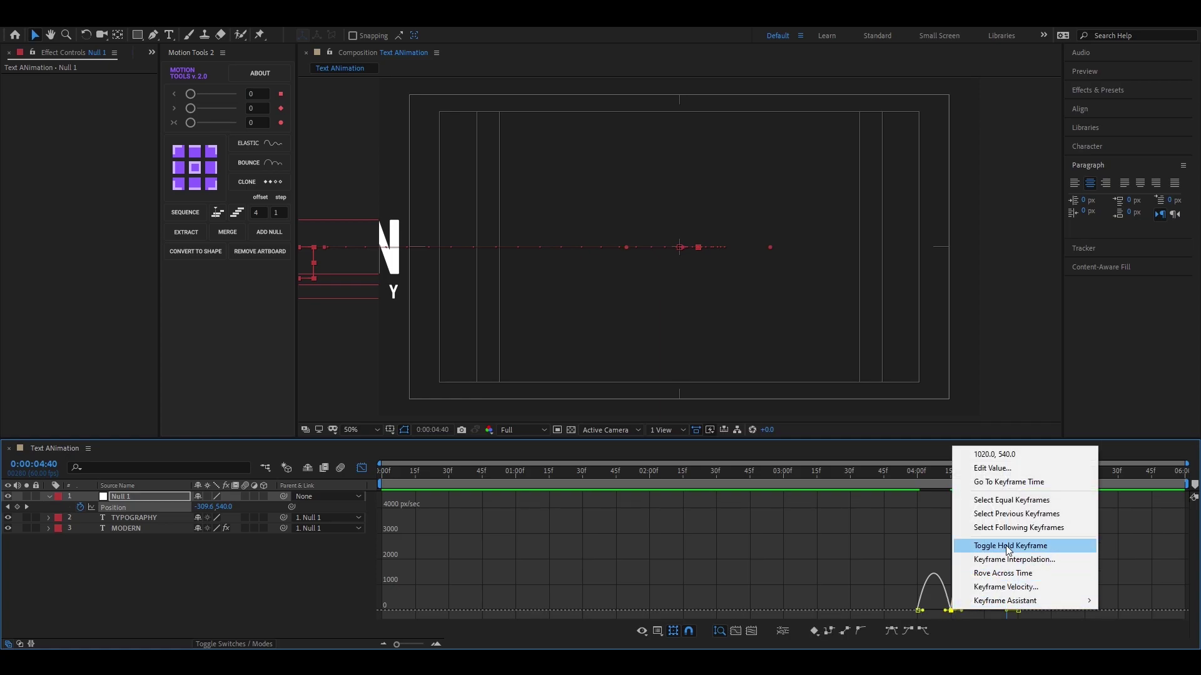
{"action": "left_click", "coordinate": [1005, 587]}
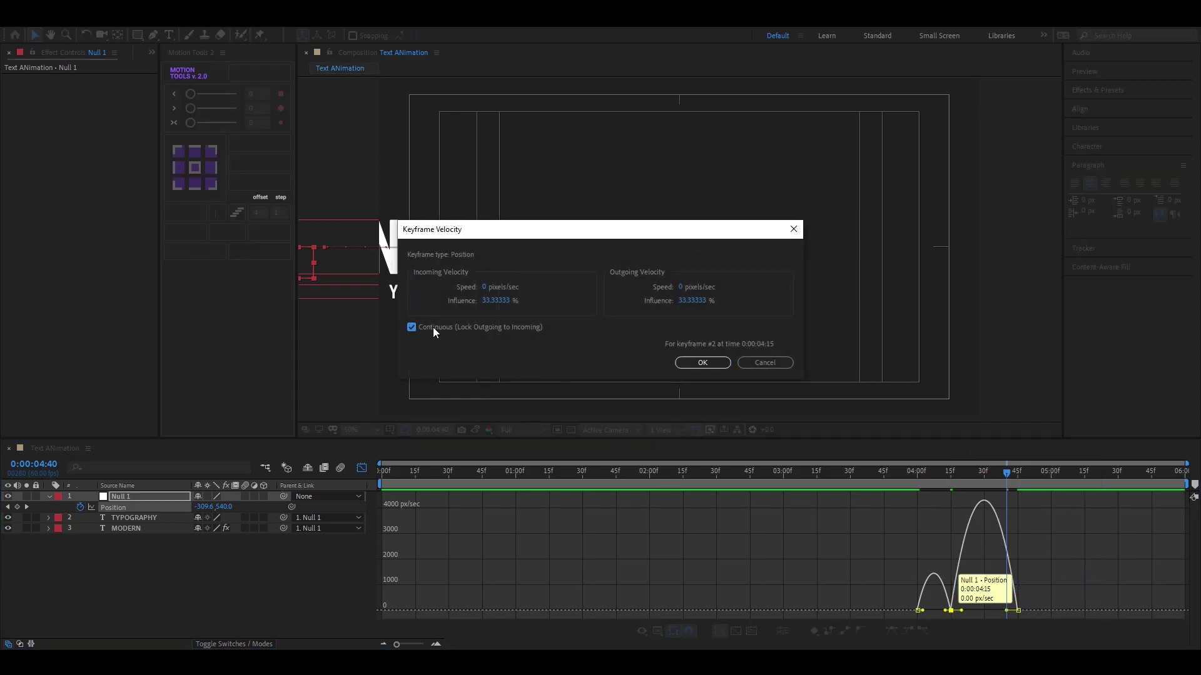
{"action": "left_click", "coordinate": [702, 363]}
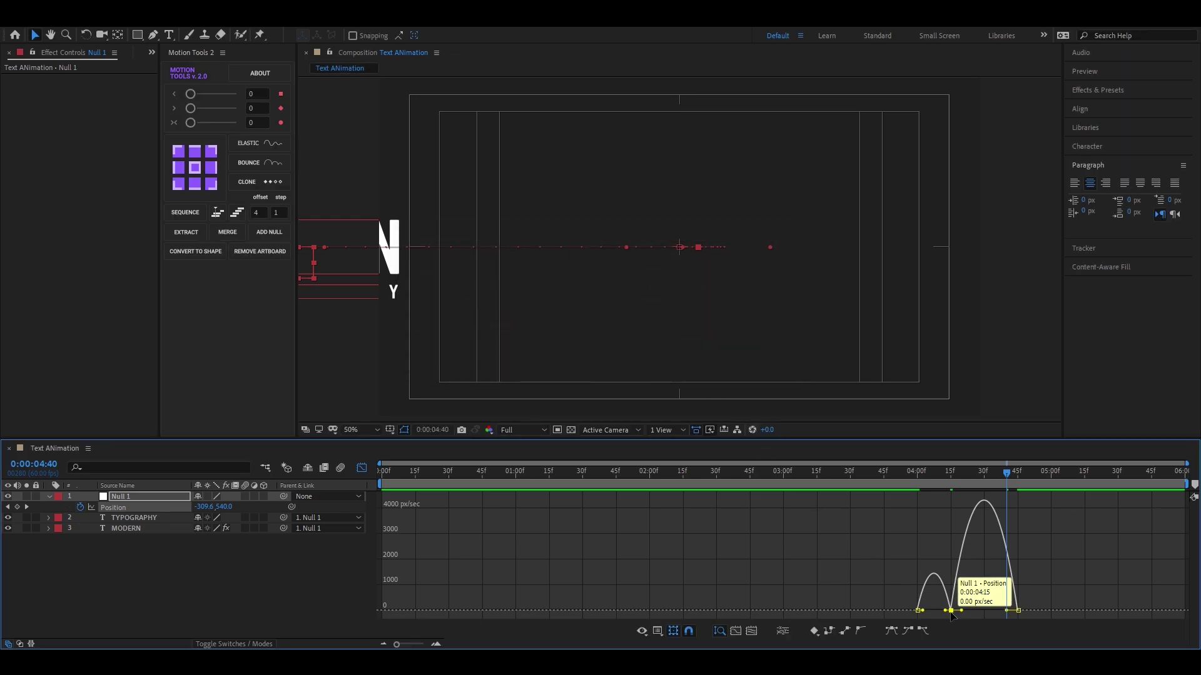
- Raise the middle keyframe's speed slightly above zero, reshape the easing so both moves peak early, and preview the exit
{"action": "mouse_move", "coordinate": [950, 611]}
{"action": "left_mouse_down"}
{"action": "mouse_move", "coordinate": [950, 594]}
{"action": "mouse_move", "coordinate": [995, 610]}
{"action": "mouse_move", "coordinate": [929, 613]}
{"action": "left_mouse_up"}
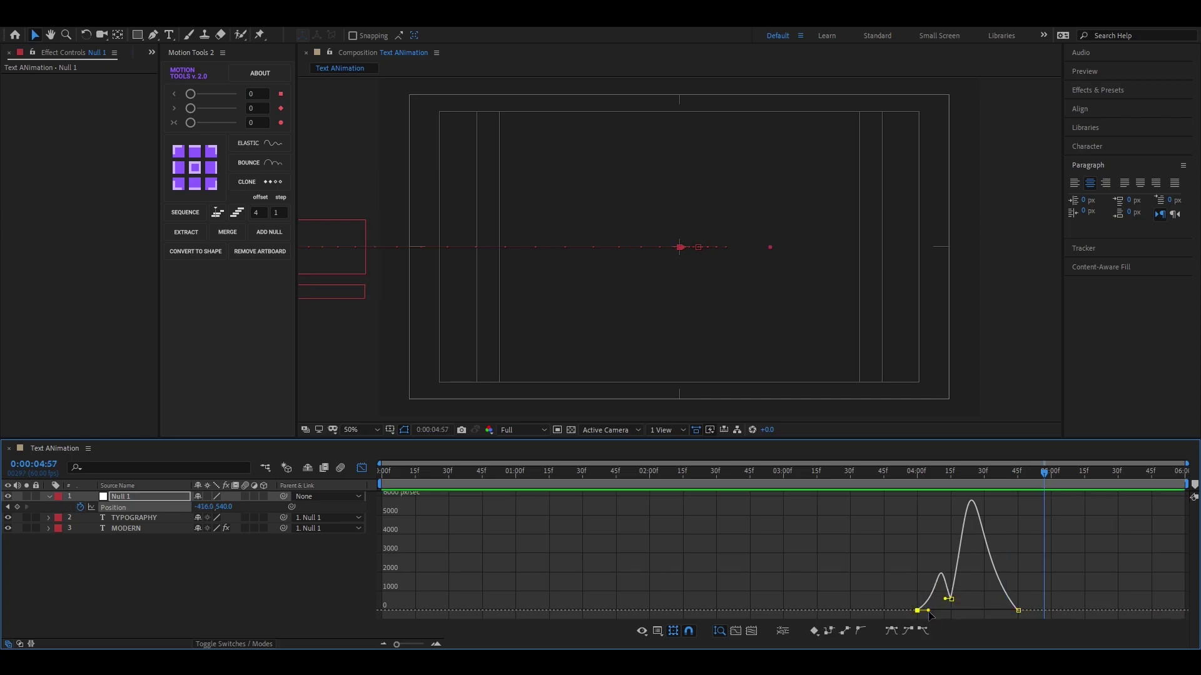
{"action": "left_click_drag", "start_coordinate": [928, 611], "coordinate": [989, 611]}
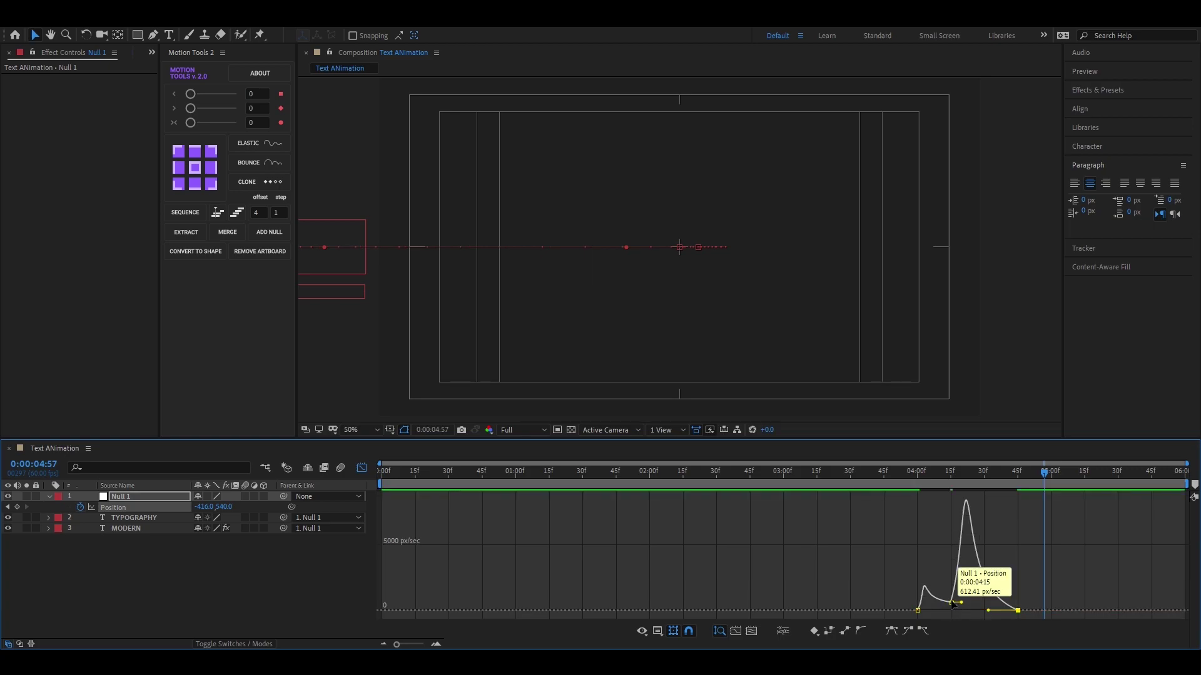
{"action": "left_click", "coordinate": [951, 601]}
{"action": "left_click_drag", "start_coordinate": [1047, 474], "coordinate": [883, 506]}
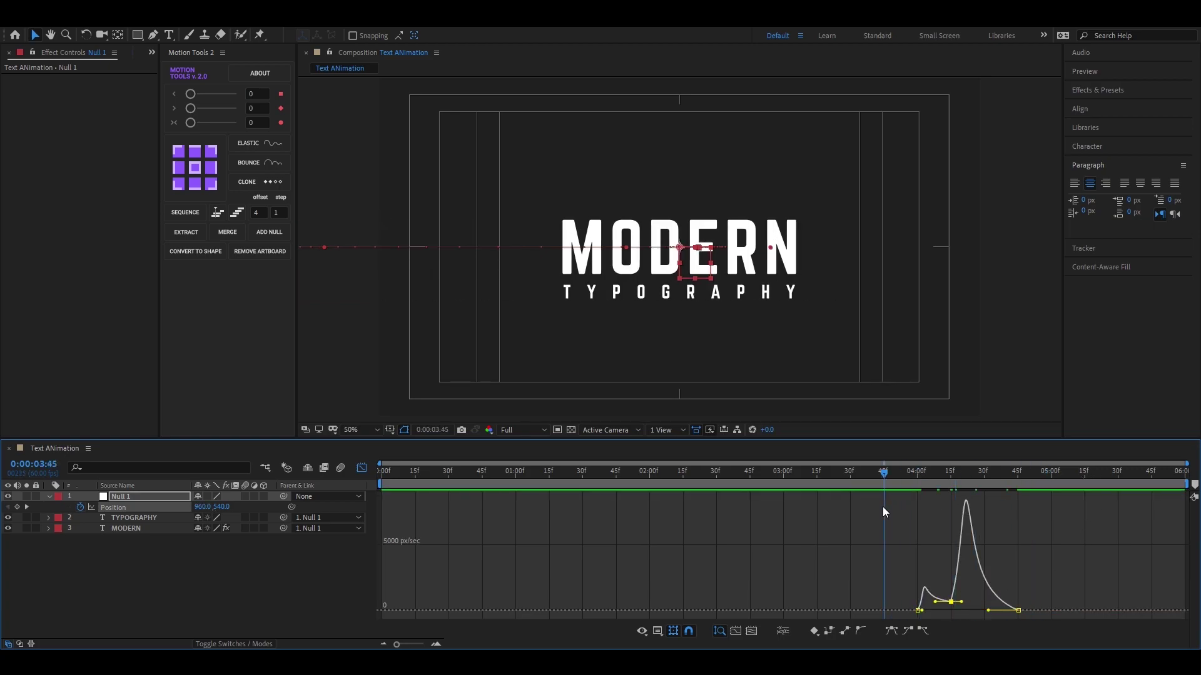
{"action": "key", "text": "space"}
{"action": "key", "text": "space"}
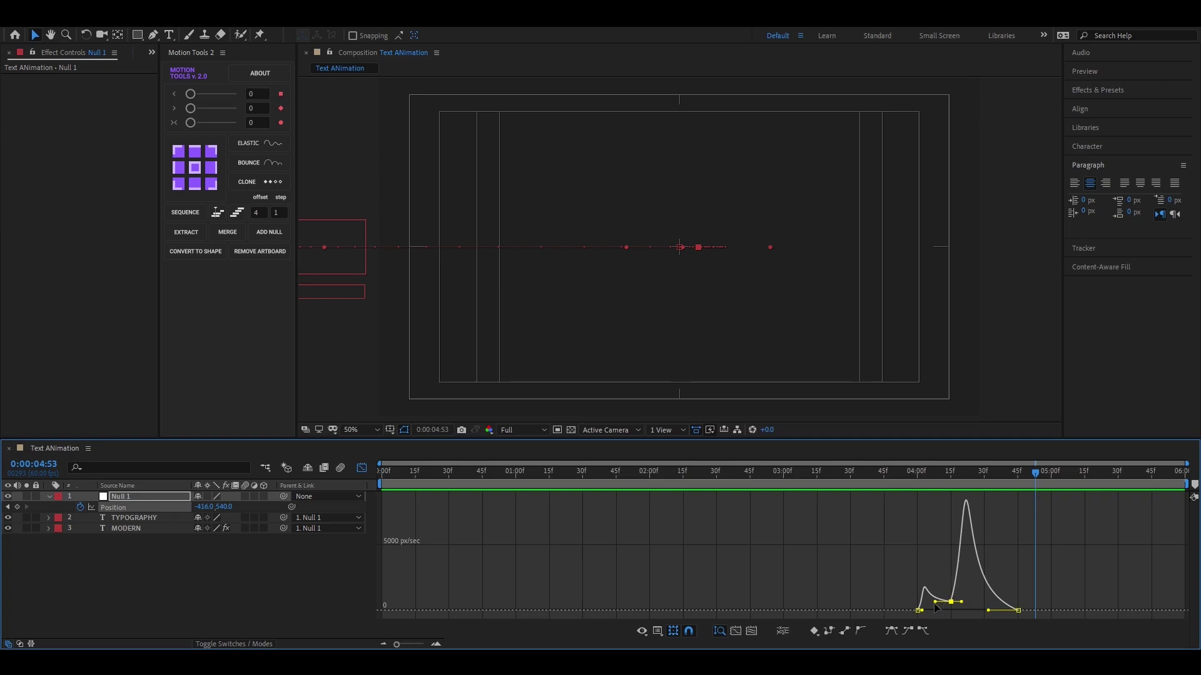
- Sharpen the first speed peak by lengthening the first Position keyframe's outgoing influence, and preview the exit again
{"action": "left_click_drag", "start_coordinate": [951, 602], "coordinate": [951, 602]}
{"action": "left_click_drag", "start_coordinate": [1031, 483], "coordinate": [892, 505]}
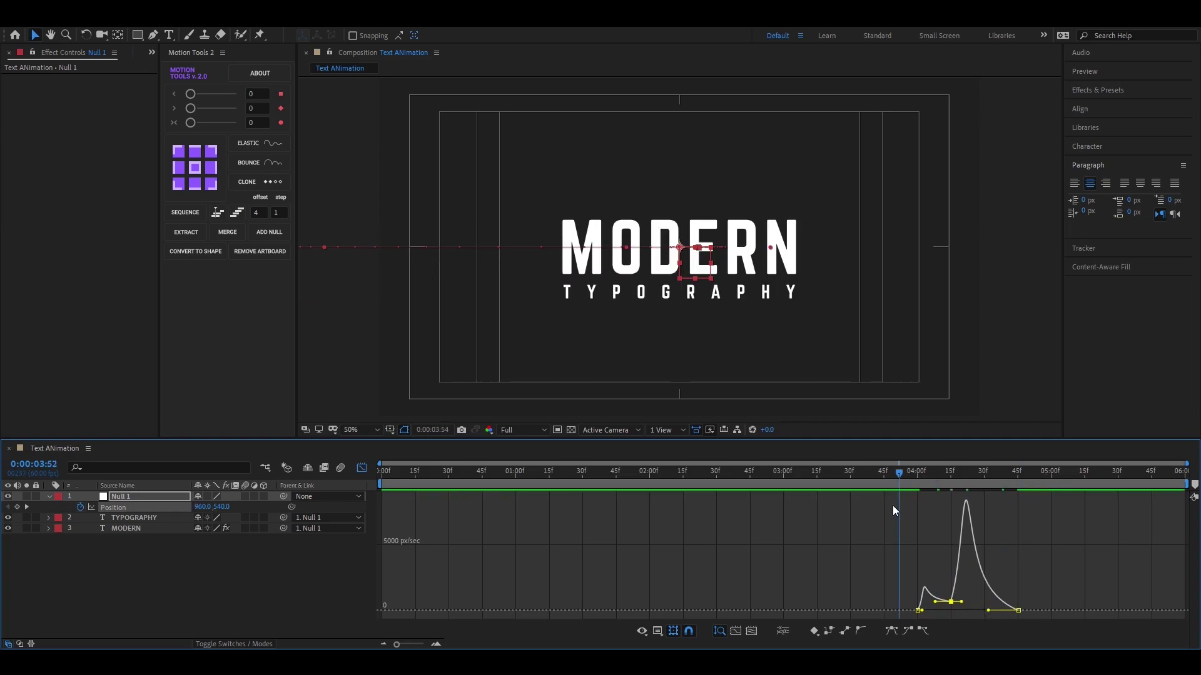
{"action": "key", "text": "space"}
{"action": "key", "text": "space"}
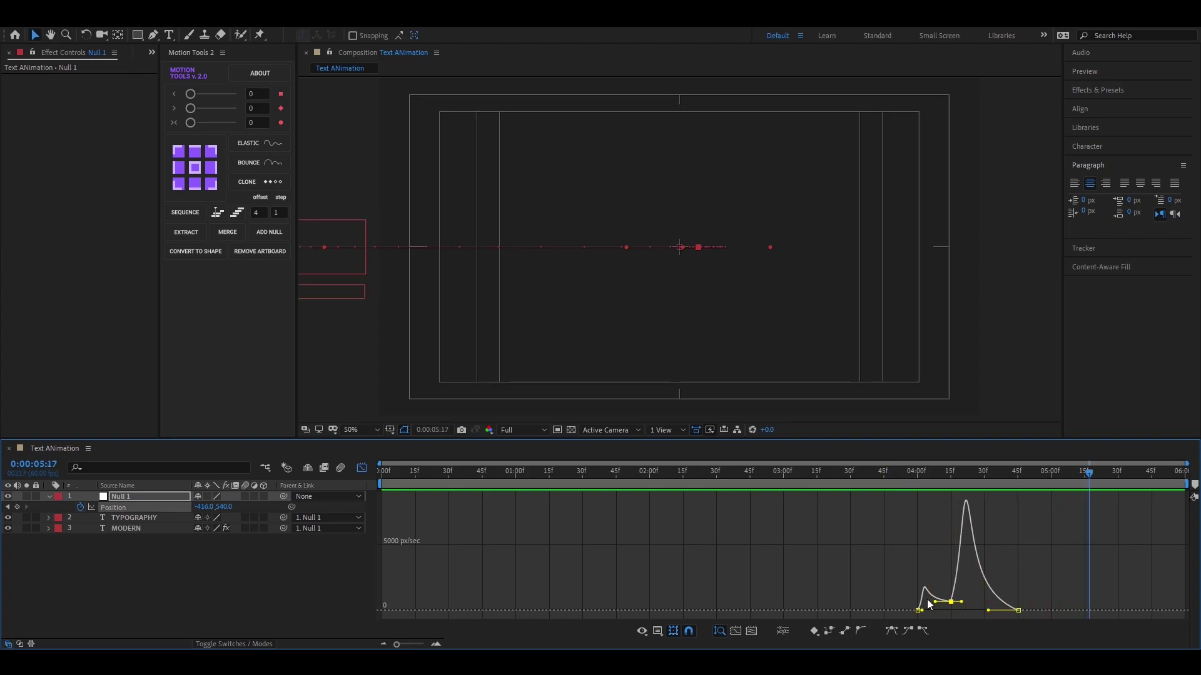
{"action": "left_click_drag", "start_coordinate": [936, 602], "coordinate": [927, 613]}
{"action": "key", "text": "space"}
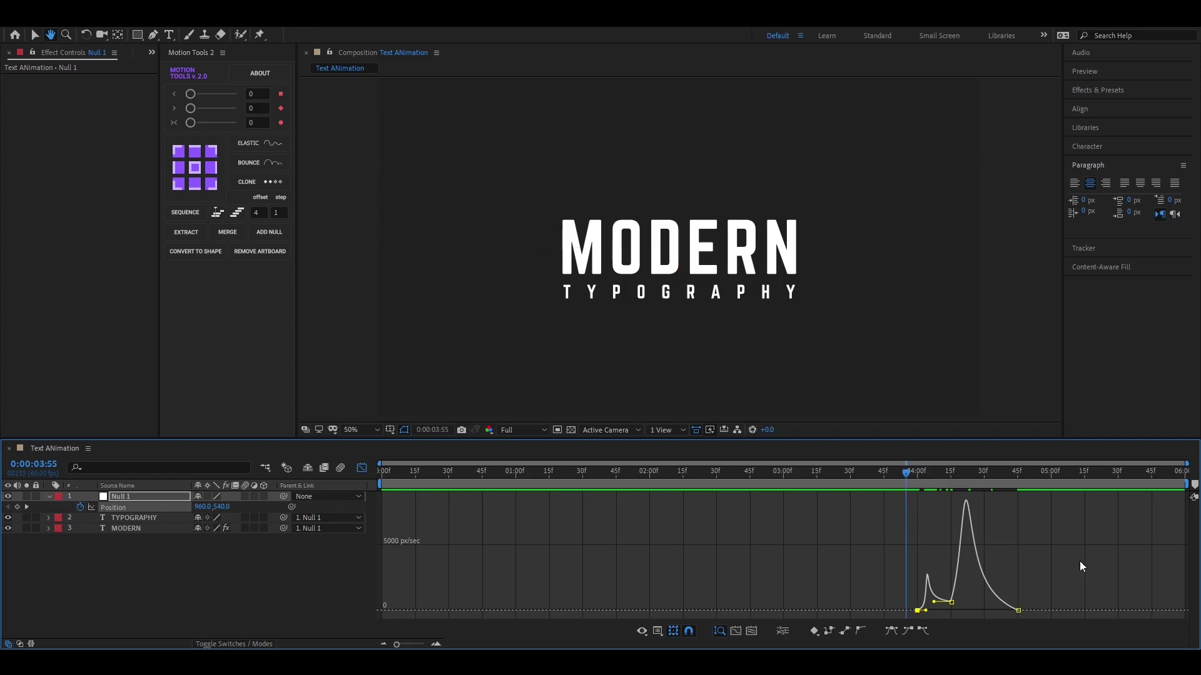
{"action": "key", "text": "space"}
{"action": "left_click", "coordinate": [845, 521]}
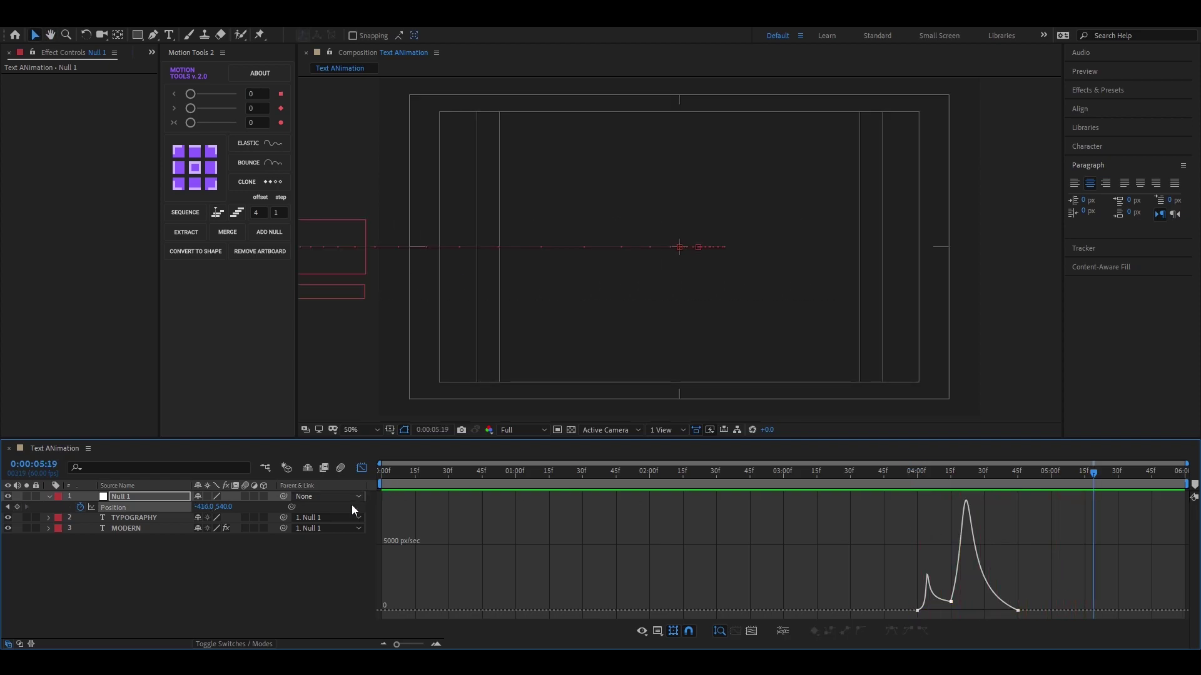
- Shift the null's three Position keyframes earlier so they start at 0:00:03:30, and preview the whole animation
{"action": "key", "text": "shift+F3"}
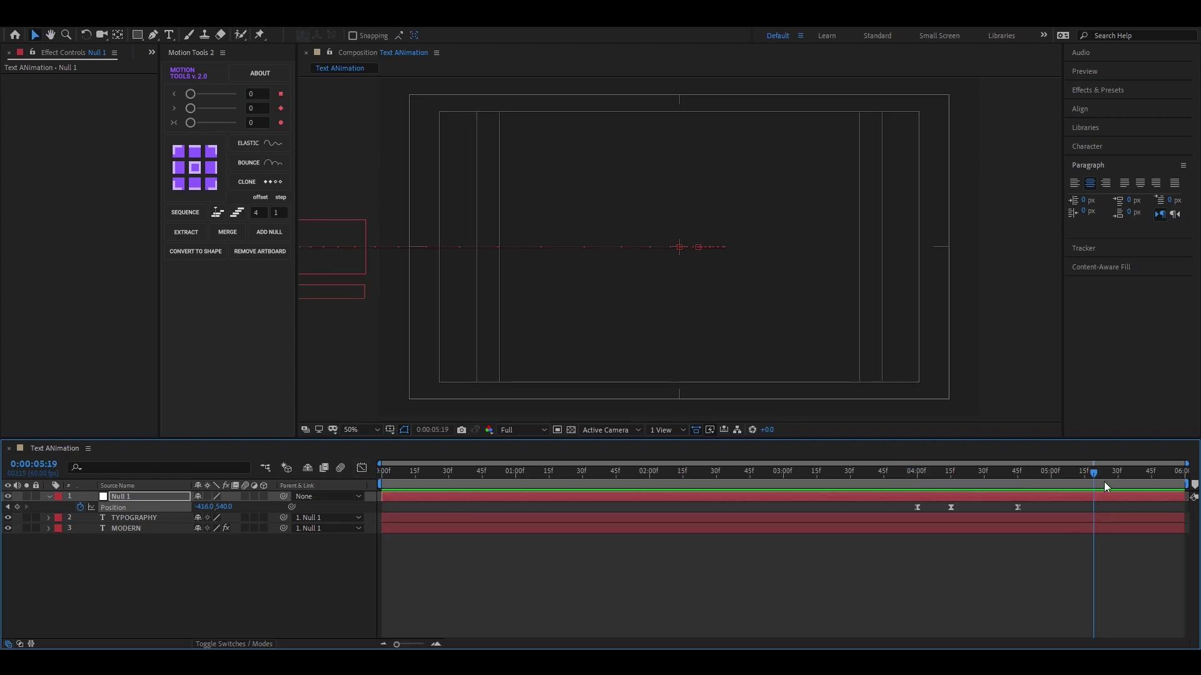
{"action": "left_click_drag", "start_coordinate": [1093, 474], "coordinate": [369, 484]}
{"action": "key", "text": "space"}
{"action": "key", "text": "space"}
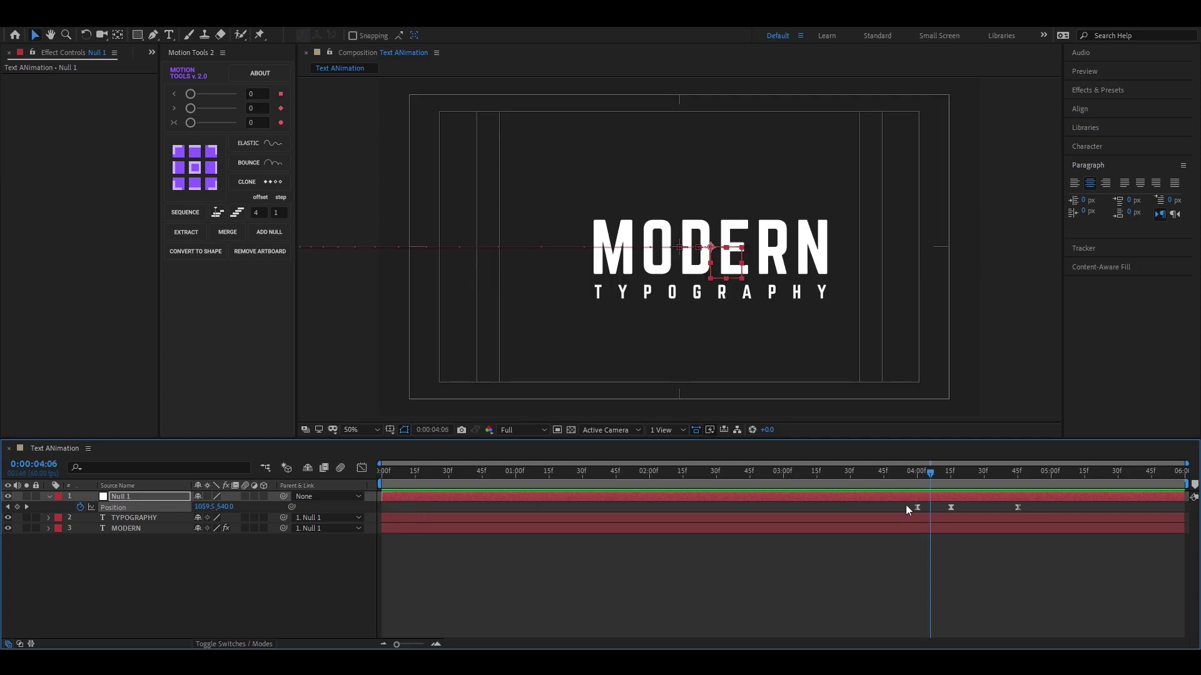
{"action": "left_click_drag", "start_coordinate": [906, 505], "coordinate": [849, 508]}
{"action": "key", "text": "space"}
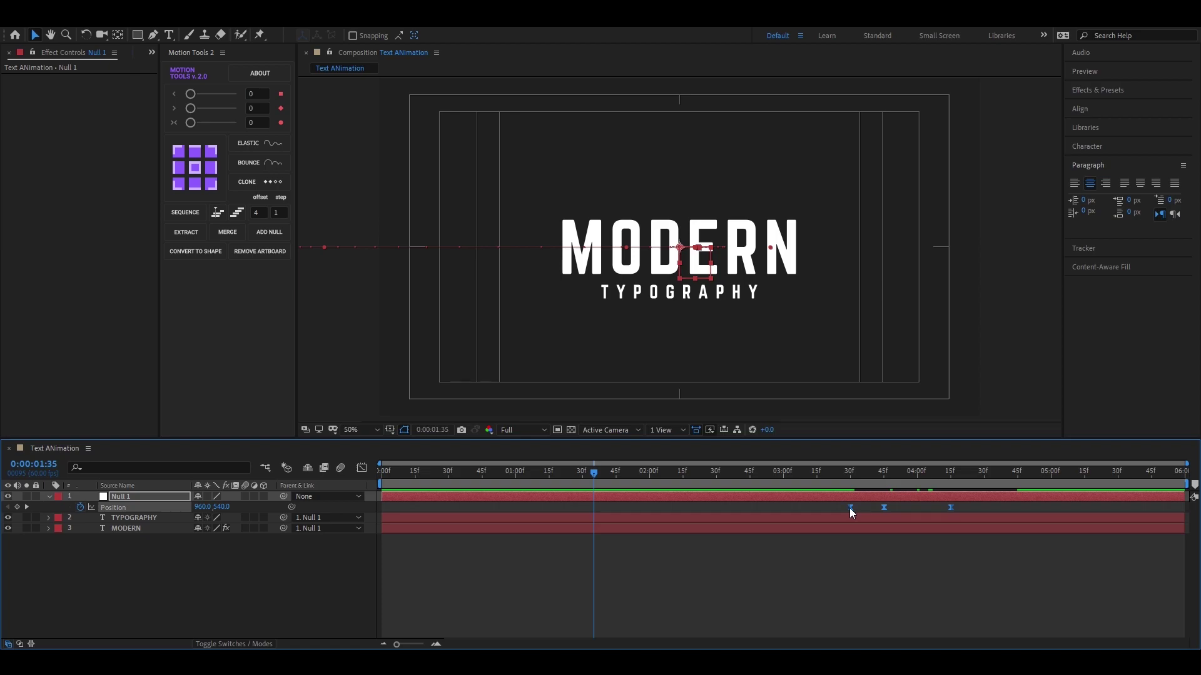
{"action": "key", "text": "space"}
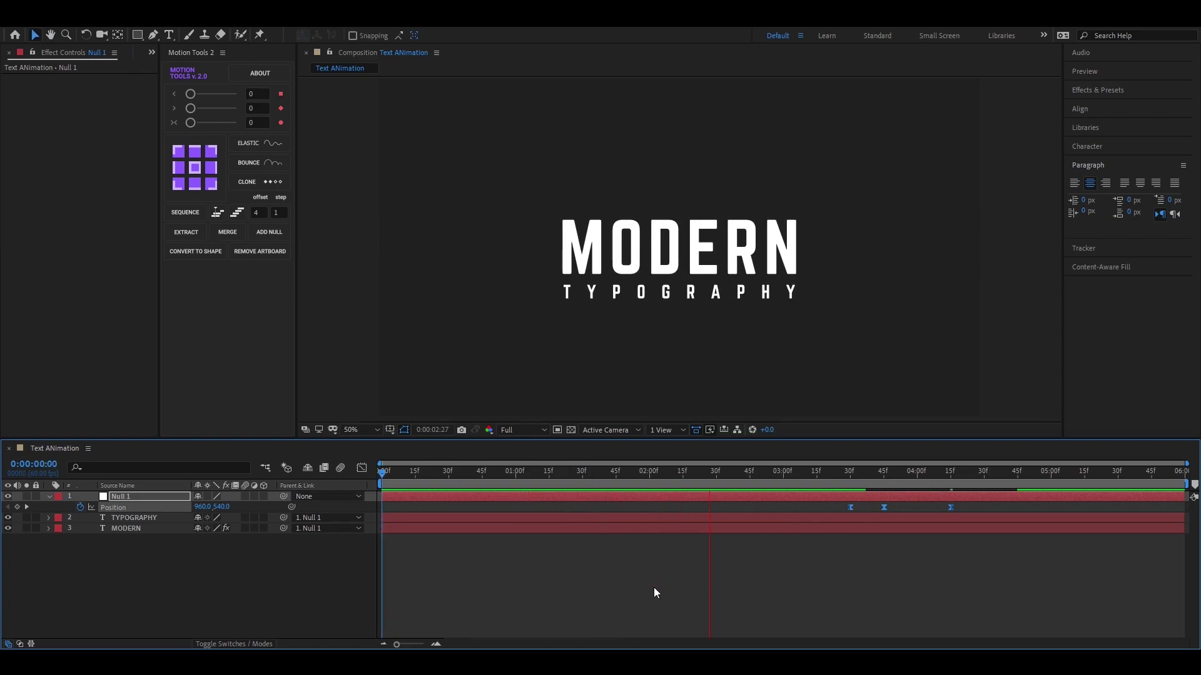
- At 0:00:01:49, with no layer selected, draw a horizontal 5 px white Pen line from beside MODERN's N toward the frame's right edge
{"action": "left_click_drag", "start_coordinate": [531, 474], "coordinate": [625, 487]}
{"action": "left_click", "coordinate": [223, 536]}
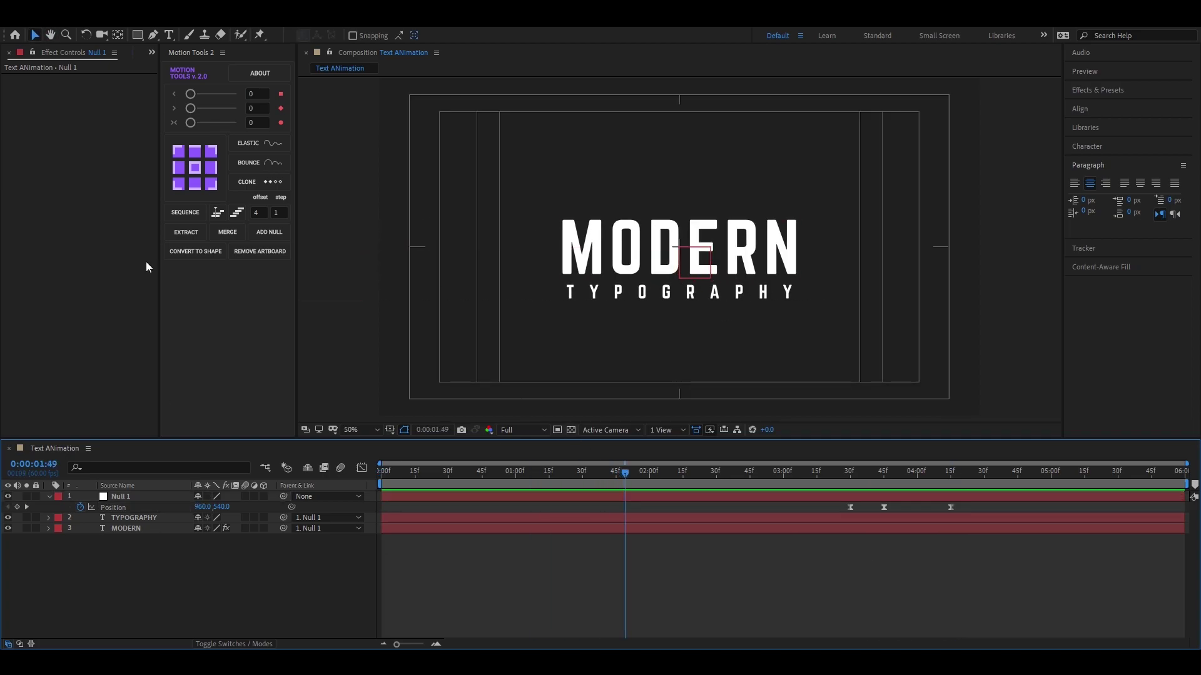
{"action": "left_click", "coordinate": [154, 35]}
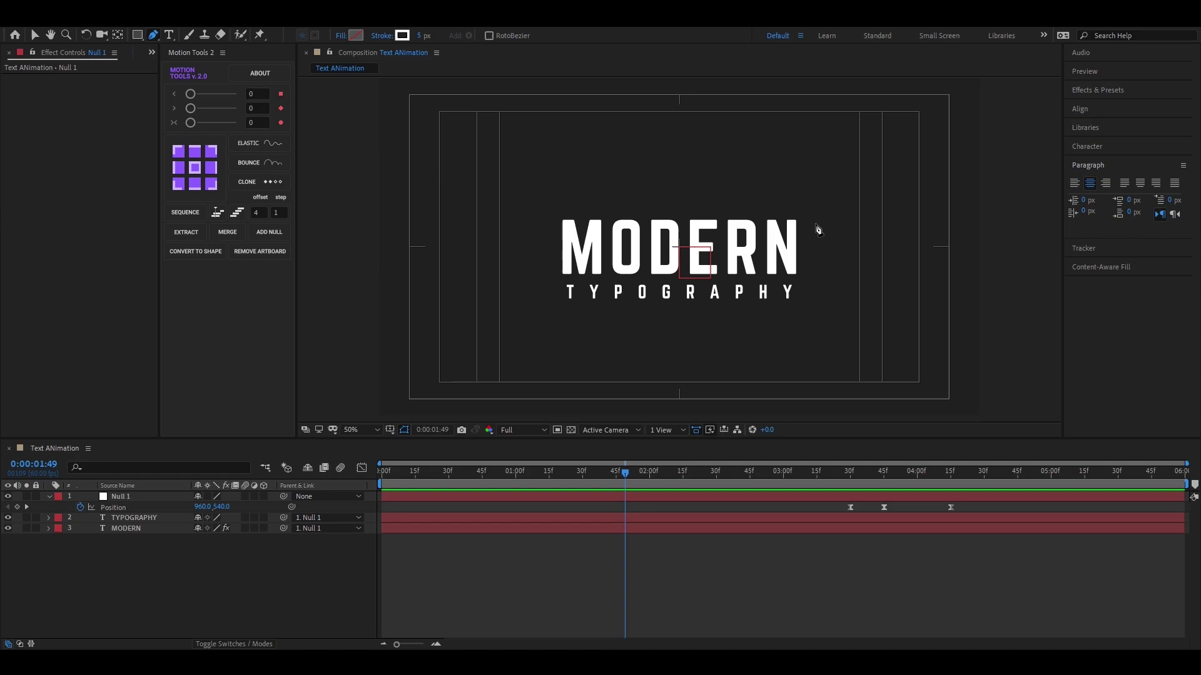
{"action": "left_click", "coordinate": [816, 226]}
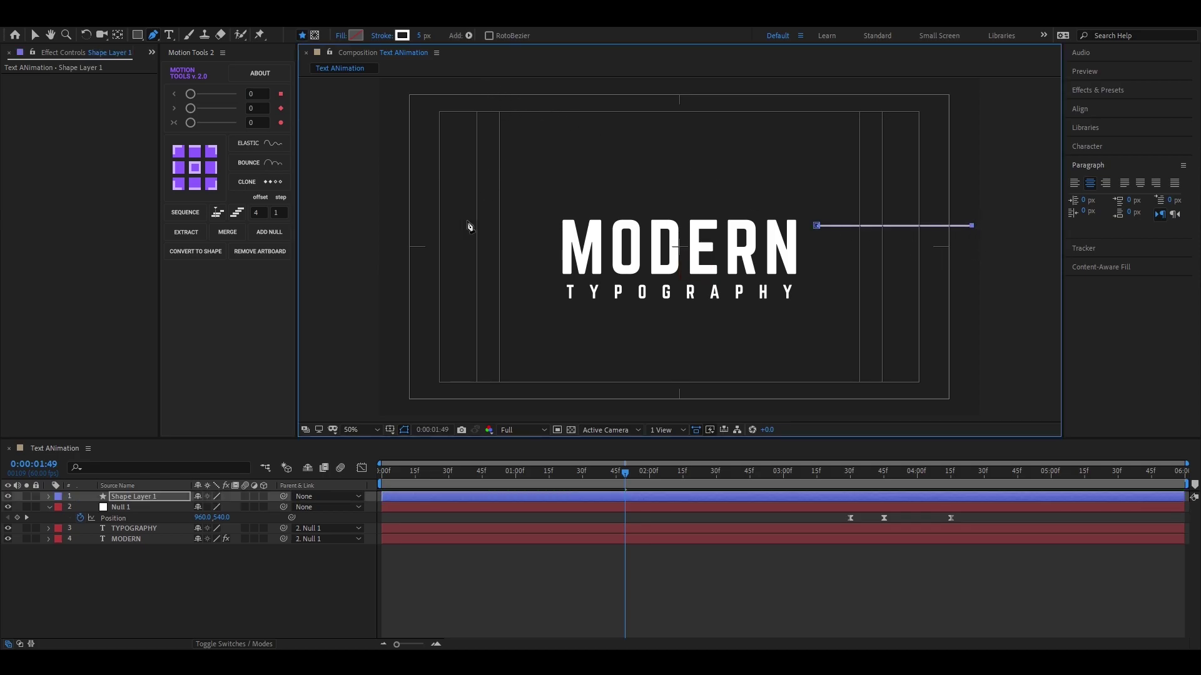
- Nudge the line's shape layer down slightly so it sits a little below the top edge of MODERN
{"action": "key", "text": "v"}
{"action": "scroll", "coordinate": [876, 228], "scroll_direction": "up", "scroll_amount": 2}
{"action": "left_click", "coordinate": [136, 583]}
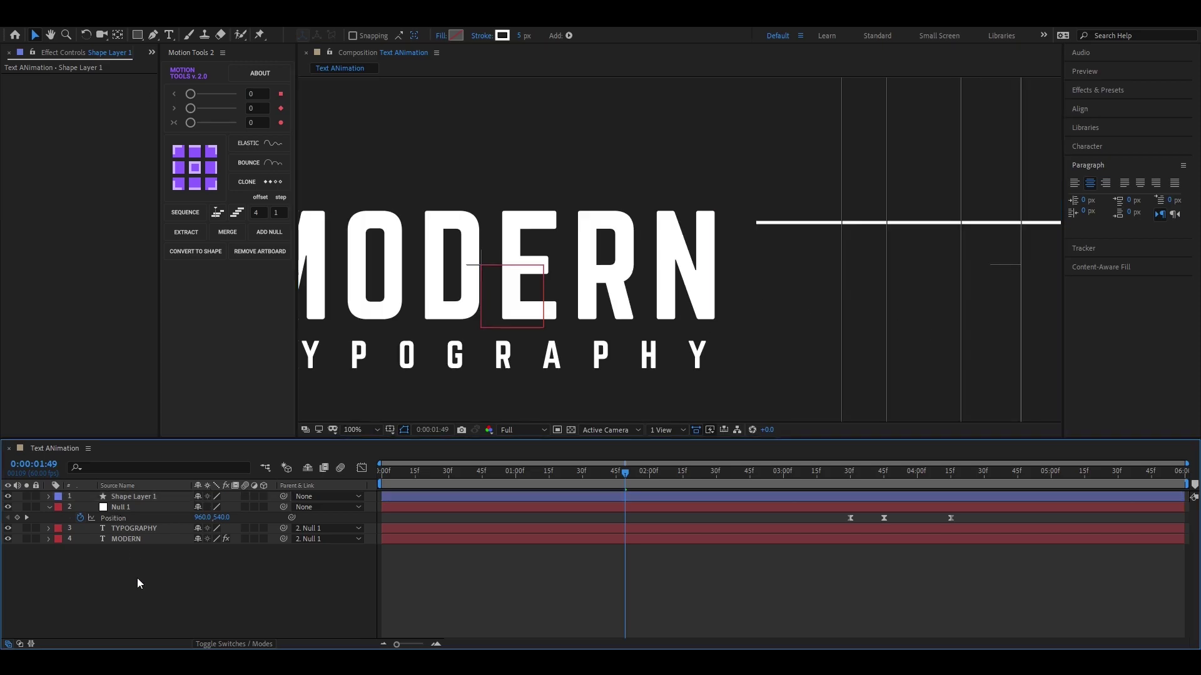
{"action": "left_click", "coordinate": [126, 496]}
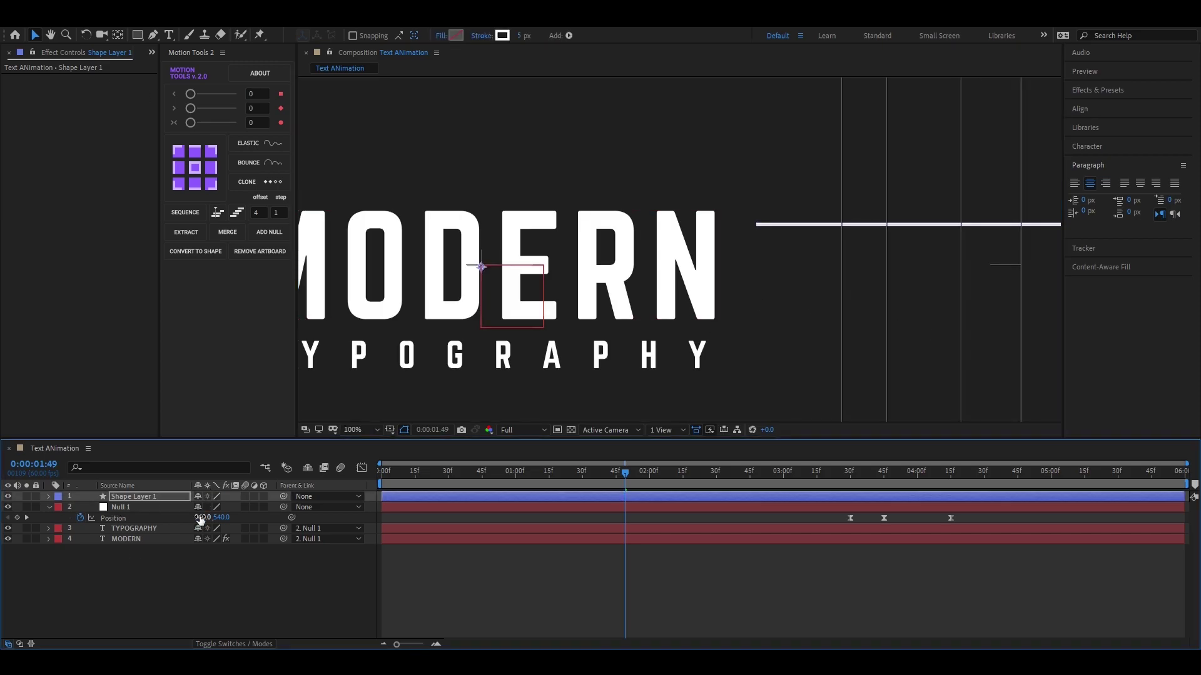
{"action": "key", "text": "Down"}
{"action": "key", "text": "Down"}
{"action": "key", "text": "Down"}
{"action": "key", "text": "Down"}
{"action": "key", "text": "Down"}
{"action": "key", "text": "Down"}
{"action": "key", "text": "Down"}
{"action": "key", "text": "Down"}
{"action": "key", "text": "Down"}
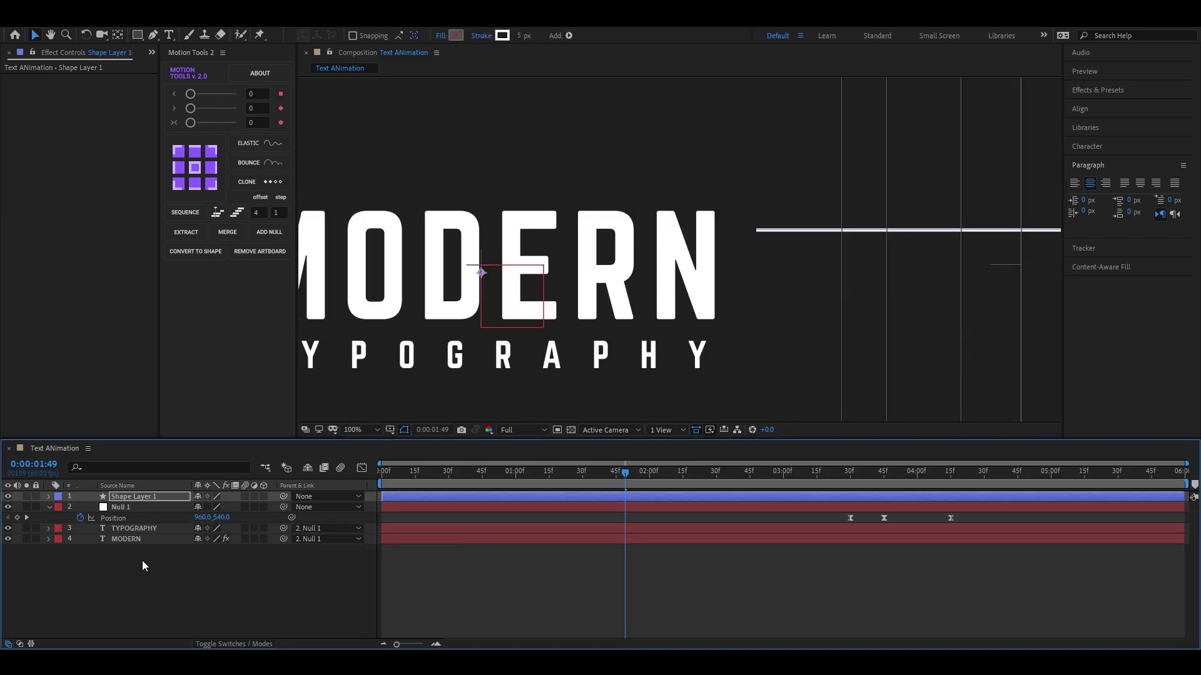
- Set the line stroke's Line Cap to Round Cap in the shape layer's contents
{"action": "left_click", "coordinate": [49, 496]}
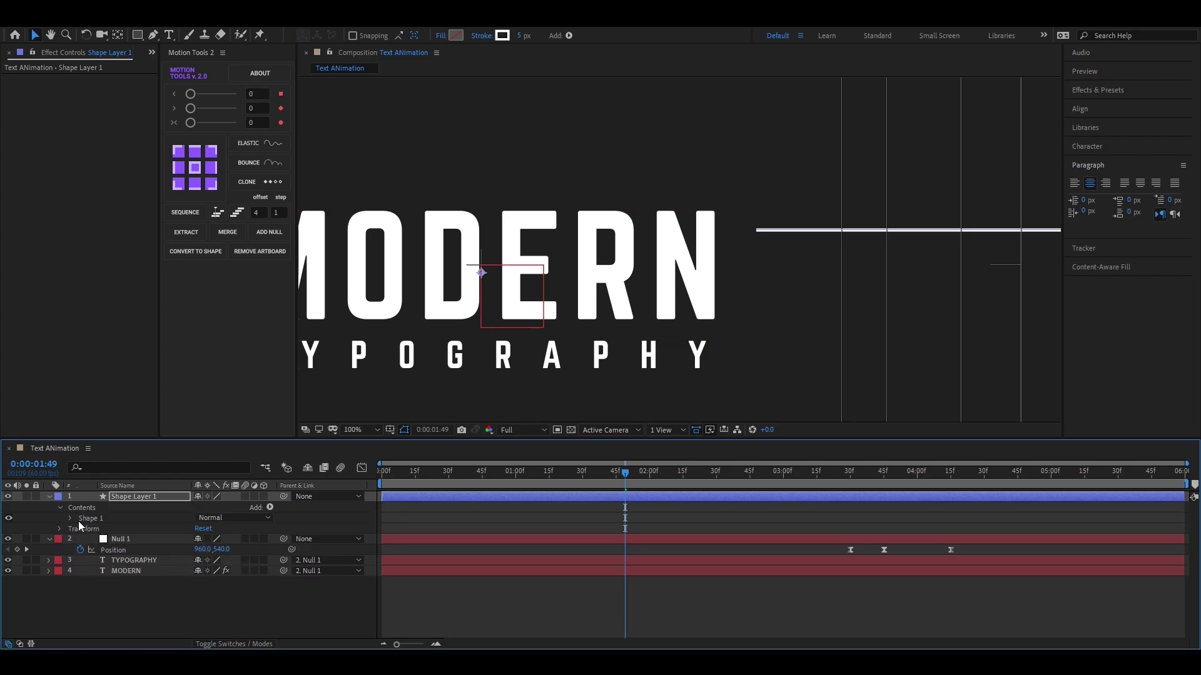
{"action": "left_click", "coordinate": [70, 518]}
{"action": "left_click", "coordinate": [82, 539]}
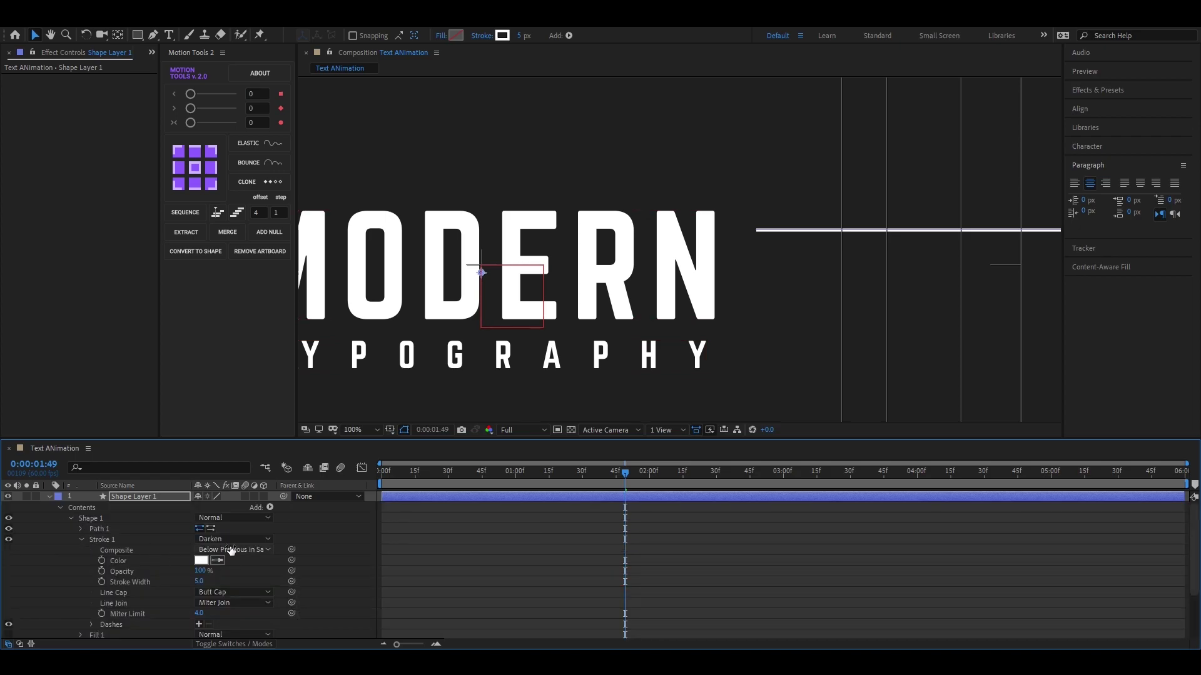
{"action": "left_click", "coordinate": [234, 592]}
{"action": "left_click", "coordinate": [275, 615]}
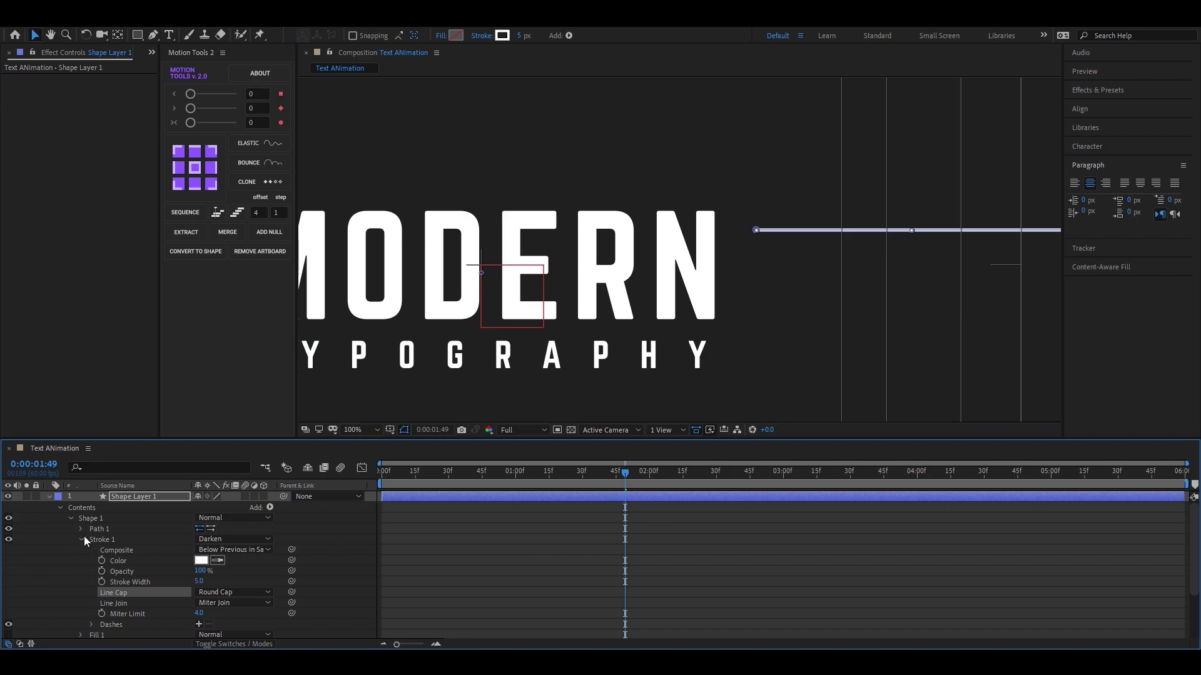
{"action": "left_click", "coordinate": [70, 518]}
- Add Trim Paths to the line's shape and set its Start to 100%
{"action": "left_click", "coordinate": [270, 510]}
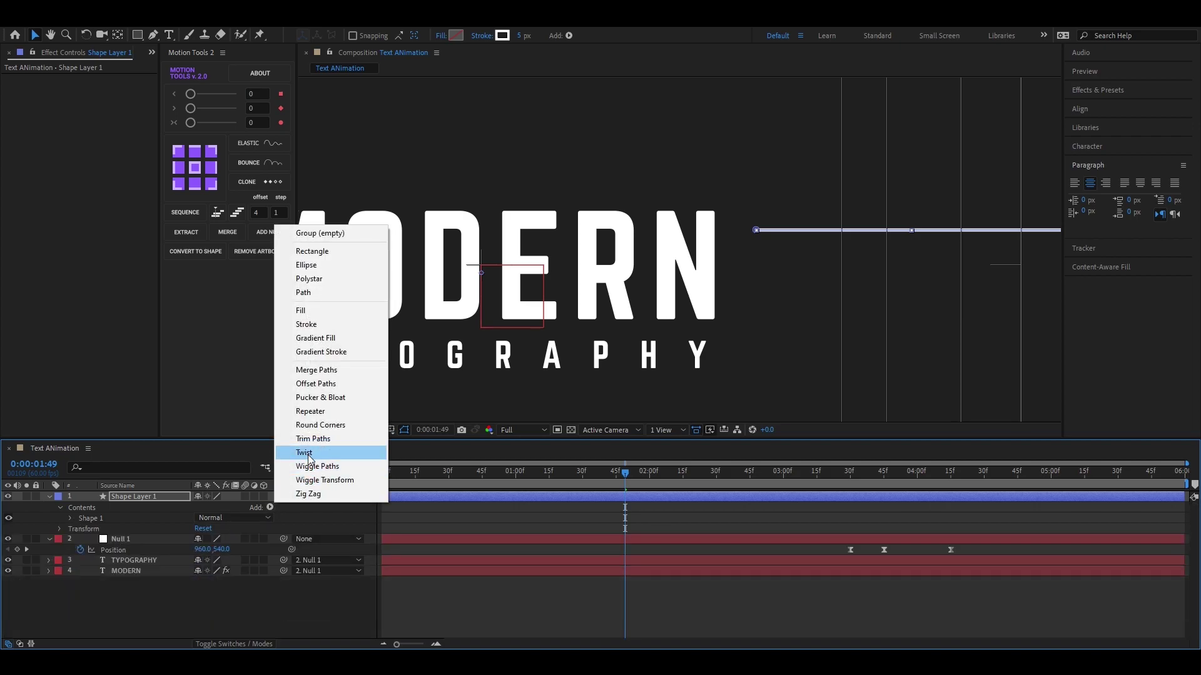
{"action": "left_click", "coordinate": [306, 439]}
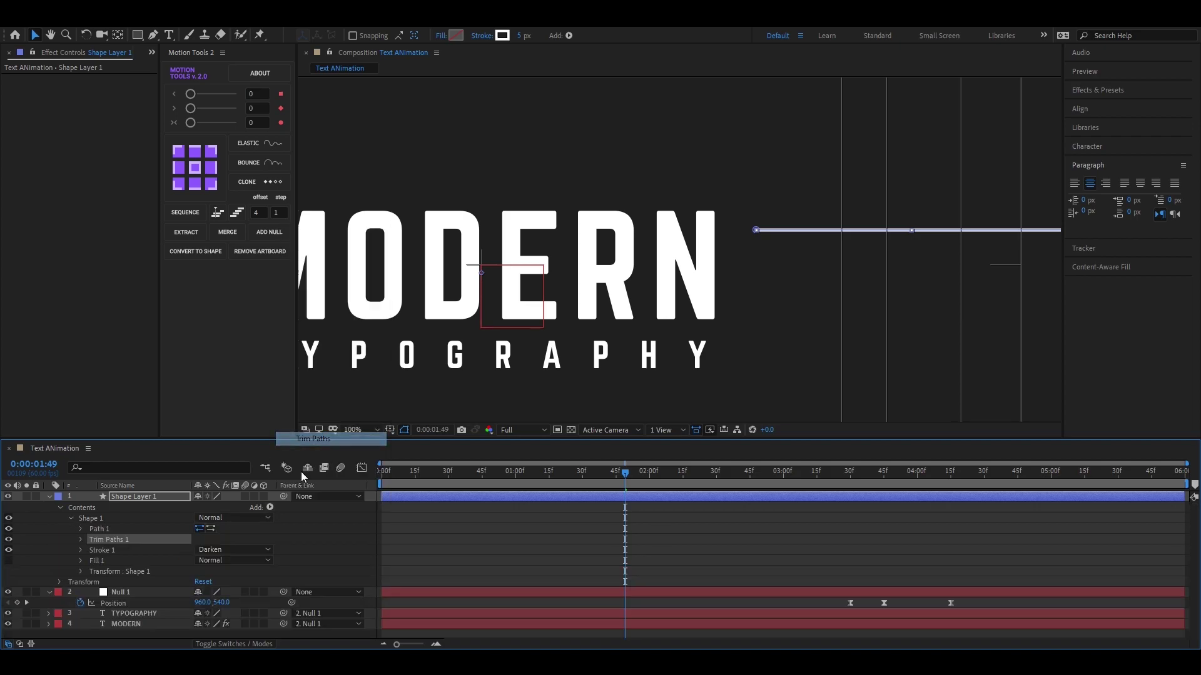
{"action": "left_click", "coordinate": [82, 540]}
{"action": "left_click_drag", "start_coordinate": [196, 551], "coordinate": [317, 555]}
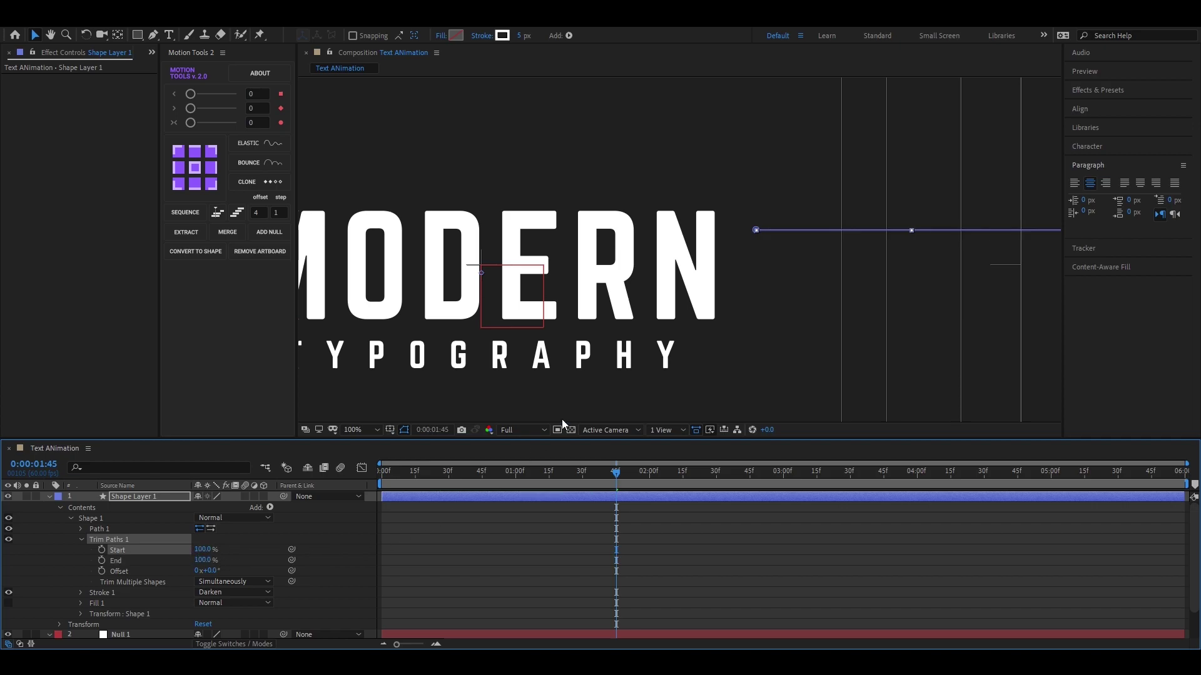
- Keyframe the Trim Paths Start at 100% on 0:00:01:45 and set it to 0% at 0:00:02:00
{"action": "left_click_drag", "start_coordinate": [592, 369], "coordinate": [464, 367]}
{"action": "left_click", "coordinate": [102, 549]}
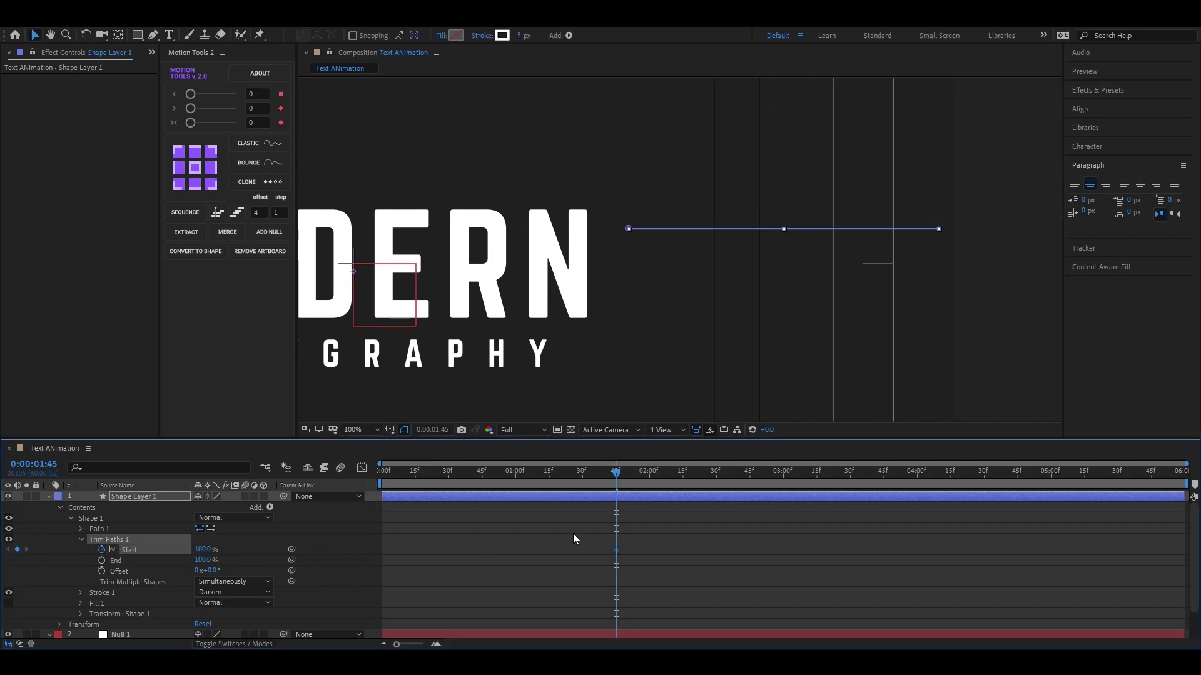
{"action": "left_click_drag", "start_coordinate": [614, 478], "coordinate": [650, 485]}
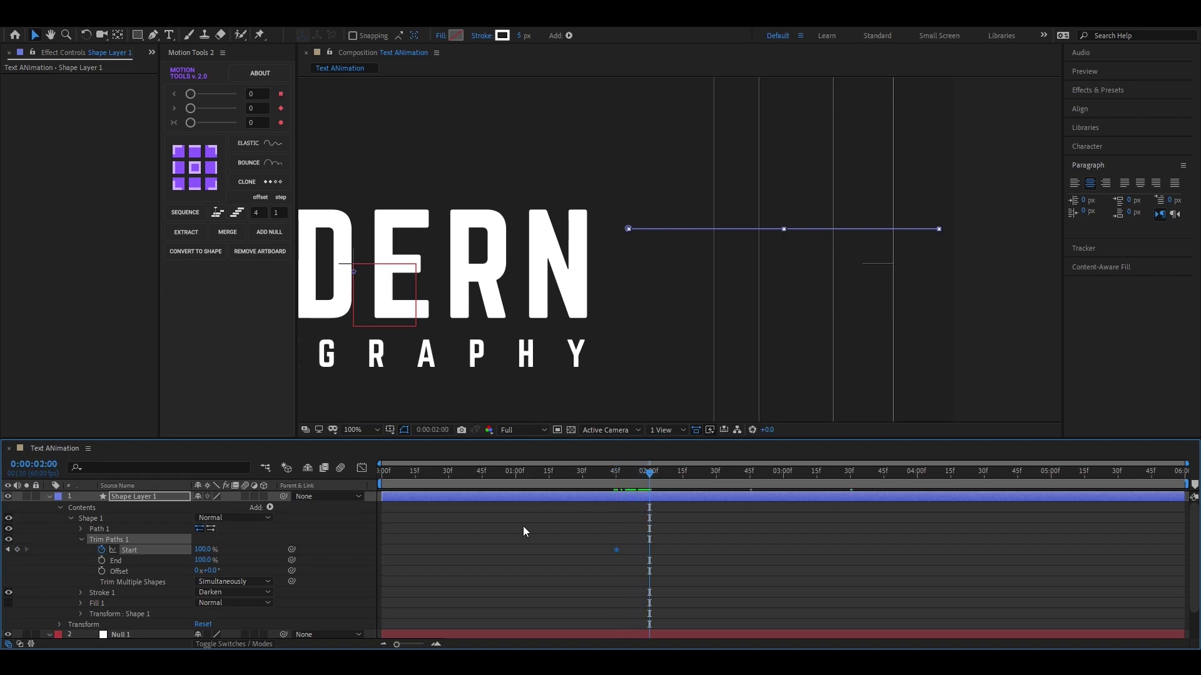
{"action": "left_click_drag", "start_coordinate": [207, 551], "coordinate": [111, 550]}
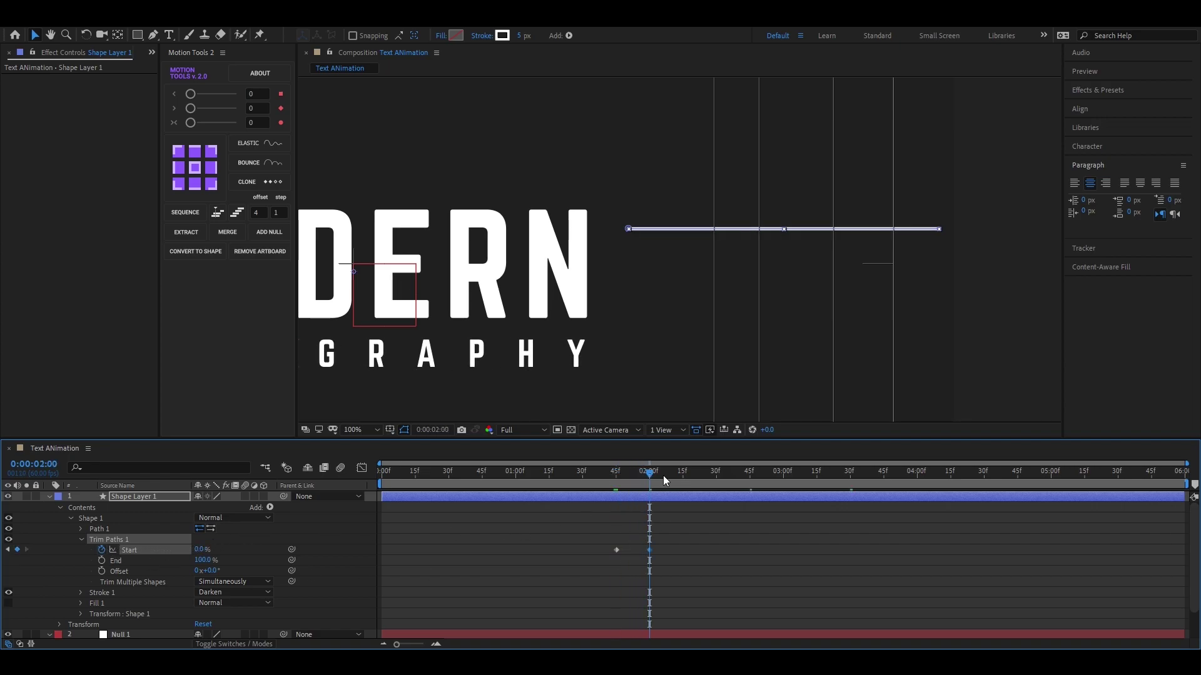
- Keyframe the Trim Paths End at 100% on 0:00:01:45 and reduce it at 0:00:02:00 until the line disappears
{"action": "mouse_move", "coordinate": [651, 481]}
{"action": "left_mouse_down"}
{"action": "mouse_move", "coordinate": [617, 483]}
{"action": "mouse_move", "coordinate": [619, 470]}
{"action": "mouse_move", "coordinate": [649, 479]}
{"action": "left_mouse_up"}
{"action": "left_click", "coordinate": [102, 560]}
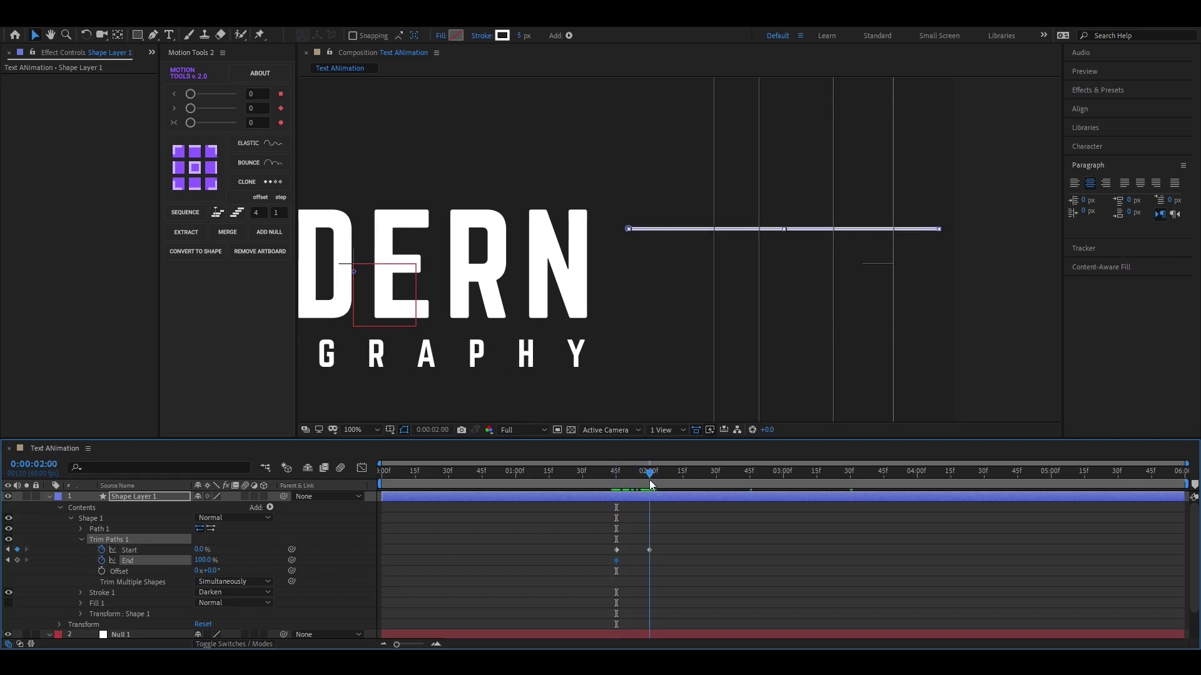
{"action": "left_click_drag", "start_coordinate": [189, 558], "coordinate": [130, 559]}
- Apply Easy Ease to all Trim Paths keyframes, with the End pair about three frames later than the Start pair, and preview the line
{"action": "mouse_move", "coordinate": [673, 557]}
{"action": "left_mouse_down"}
{"action": "mouse_move", "coordinate": [614, 560]}
{"action": "mouse_move", "coordinate": [628, 560]}
{"action": "mouse_move", "coordinate": [583, 579]}
{"action": "left_mouse_up"}
{"action": "key", "text": "F9"}
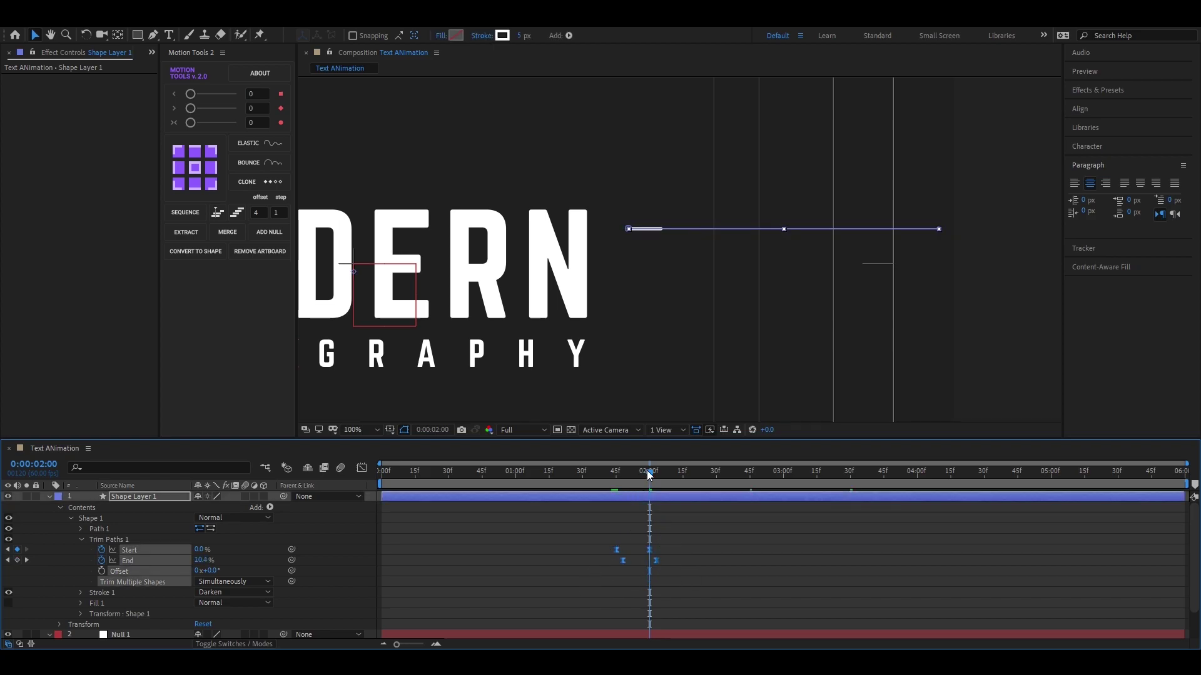
{"action": "key", "text": "space"}
{"action": "left_click", "coordinate": [586, 490]}
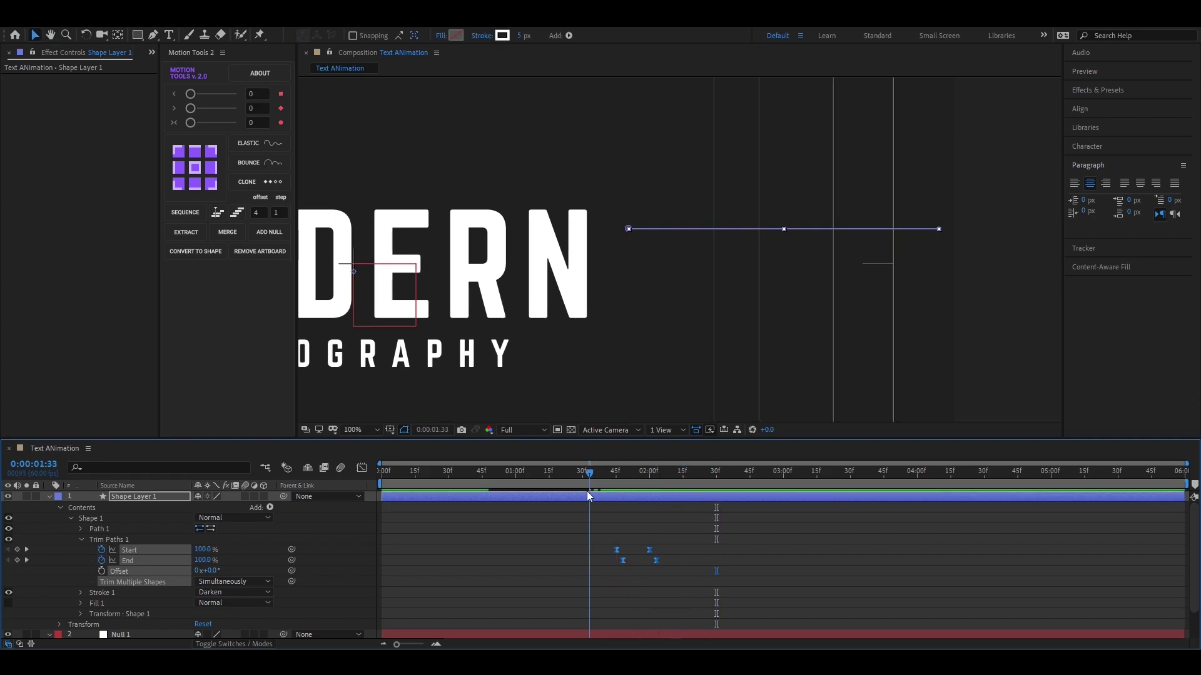
- Delay the line's Trim Paths End keyframes to about five frames after the Start keyframes and preview the motion
{"action": "key", "text": "space"}
{"action": "key", "text": "space"}
{"action": "left_click_drag", "start_coordinate": [693, 479], "coordinate": [600, 483]}
{"action": "key", "text": "space"}
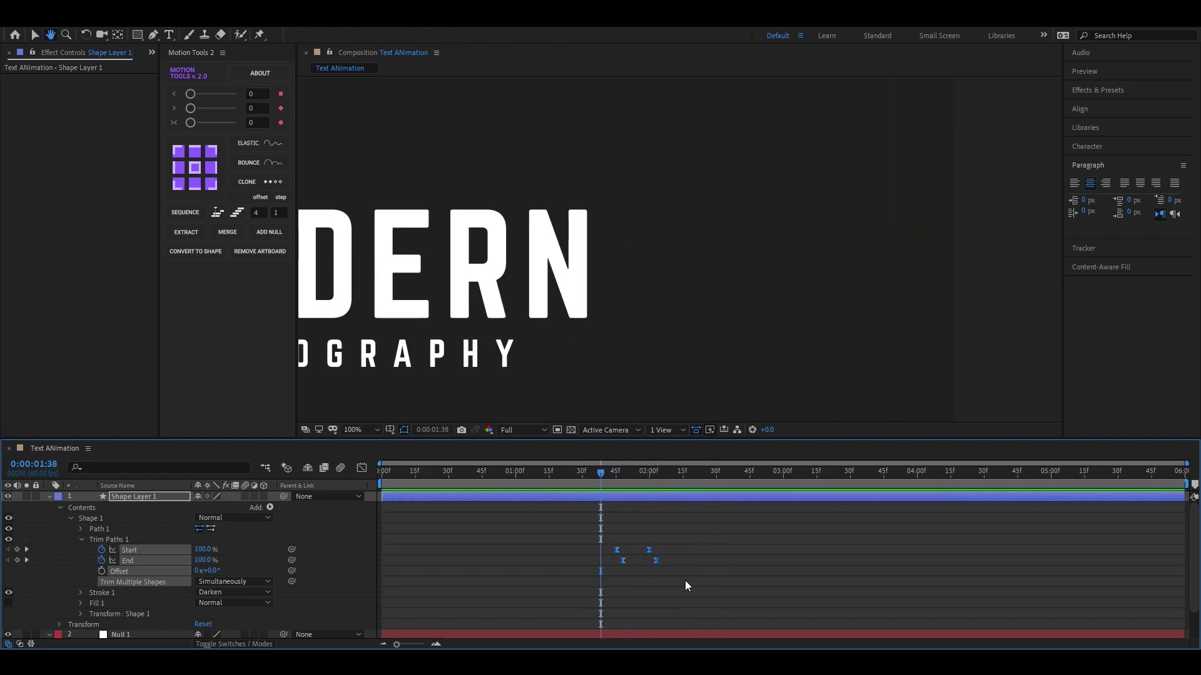
{"action": "key", "text": "space"}
{"action": "mouse_move", "coordinate": [609, 558]}
{"action": "left_mouse_down"}
{"action": "mouse_move", "coordinate": [664, 570]}
{"action": "mouse_move", "coordinate": [628, 559]}
{"action": "left_mouse_up"}
{"action": "key", "text": "space"}
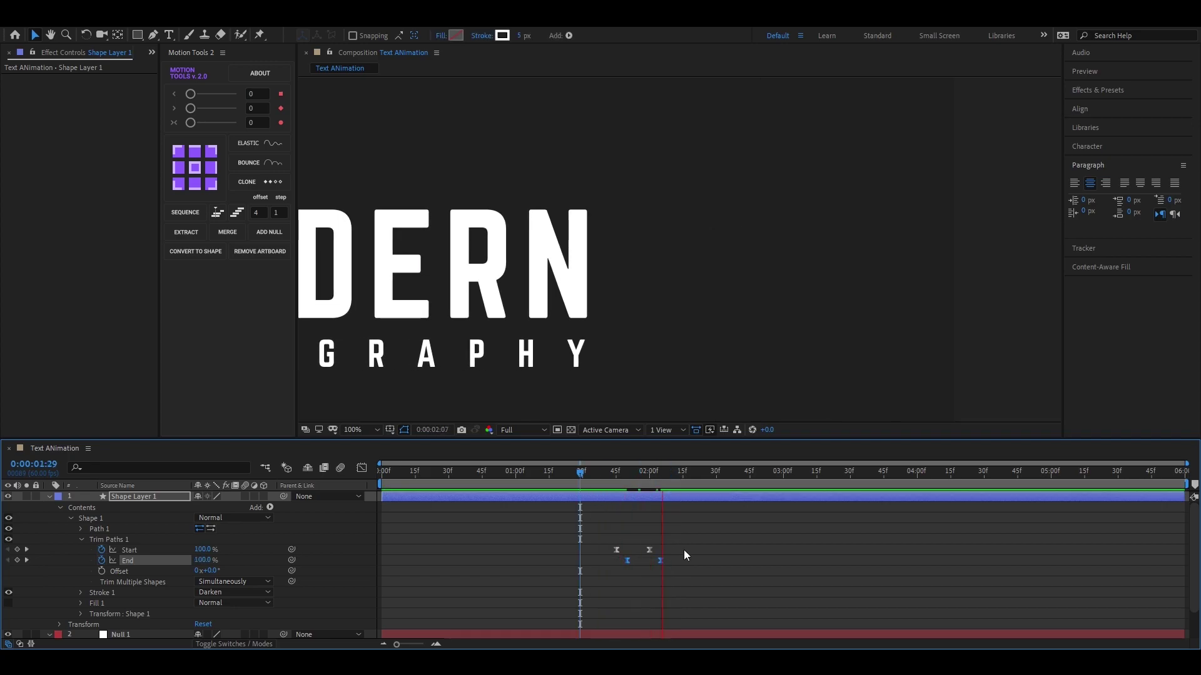
{"action": "key", "text": "space"}
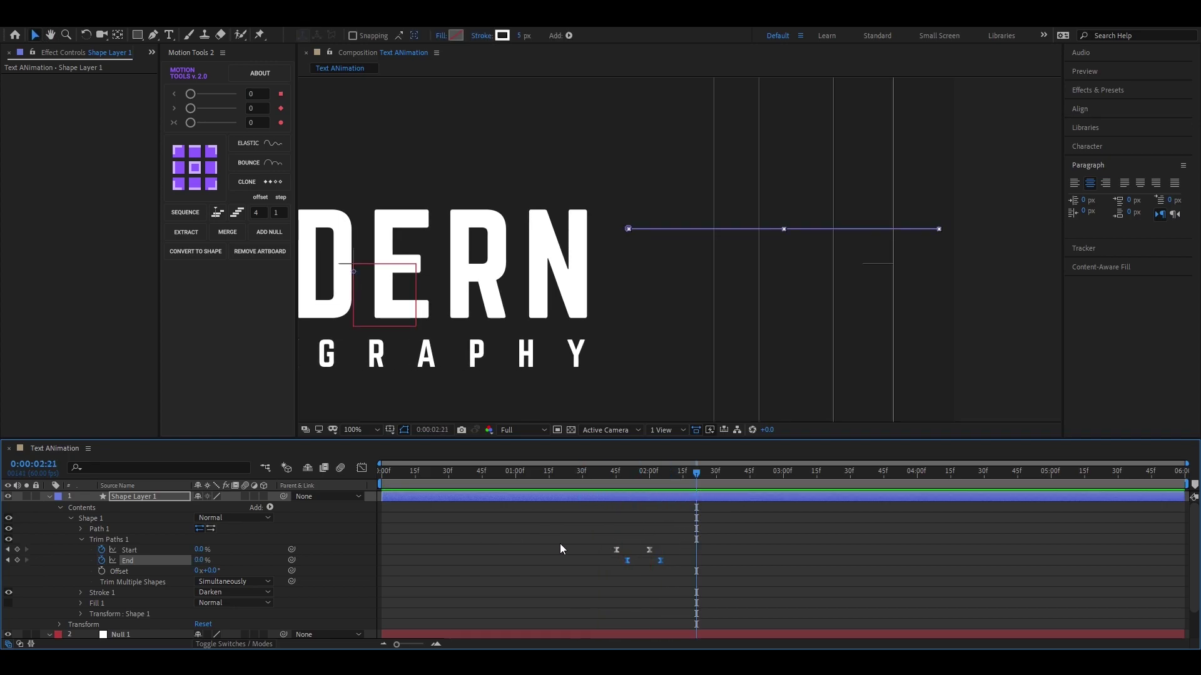
- Move all four Trim Paths keyframes earlier so the first sits at 0:00:00:27, and preview the line
{"action": "left_click_drag", "start_coordinate": [587, 538], "coordinate": [672, 579]}
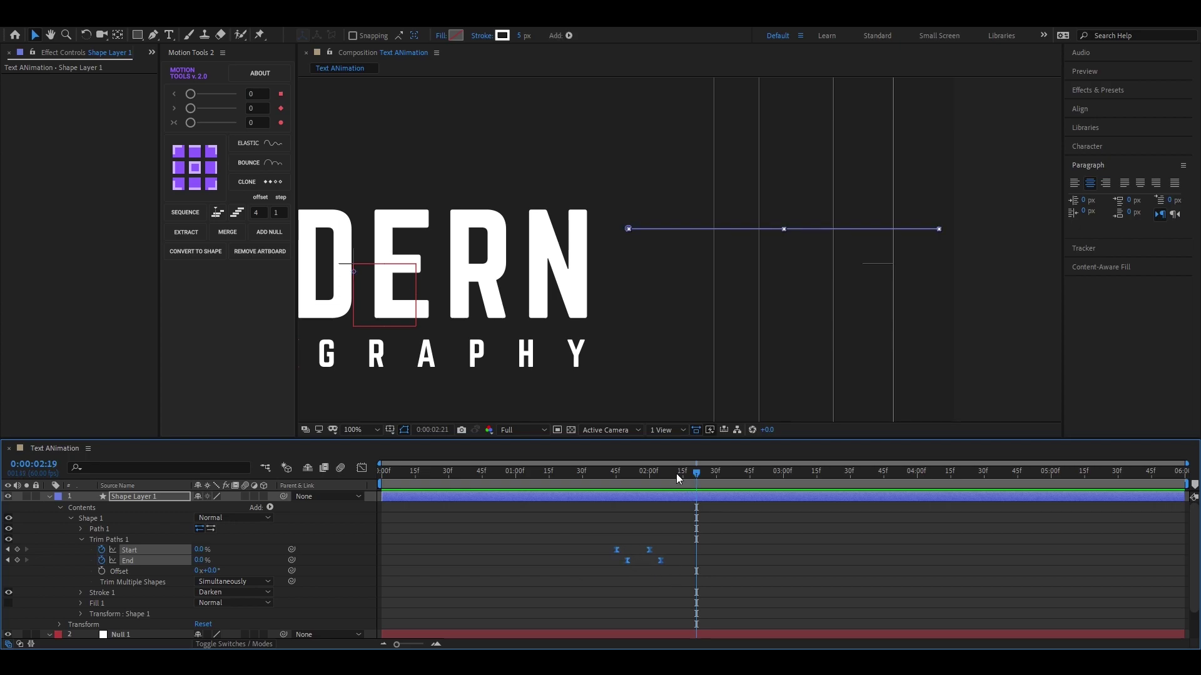
{"action": "left_click_drag", "start_coordinate": [677, 474], "coordinate": [442, 489]}
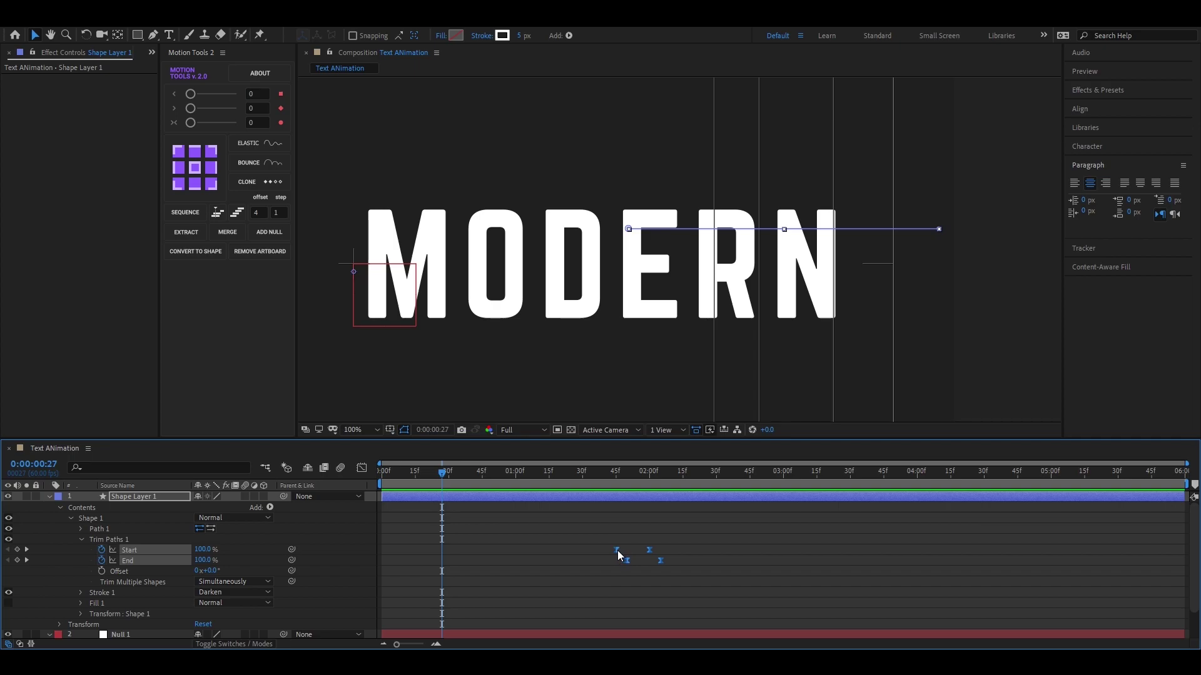
{"action": "left_click_drag", "start_coordinate": [617, 550], "coordinate": [442, 554]}
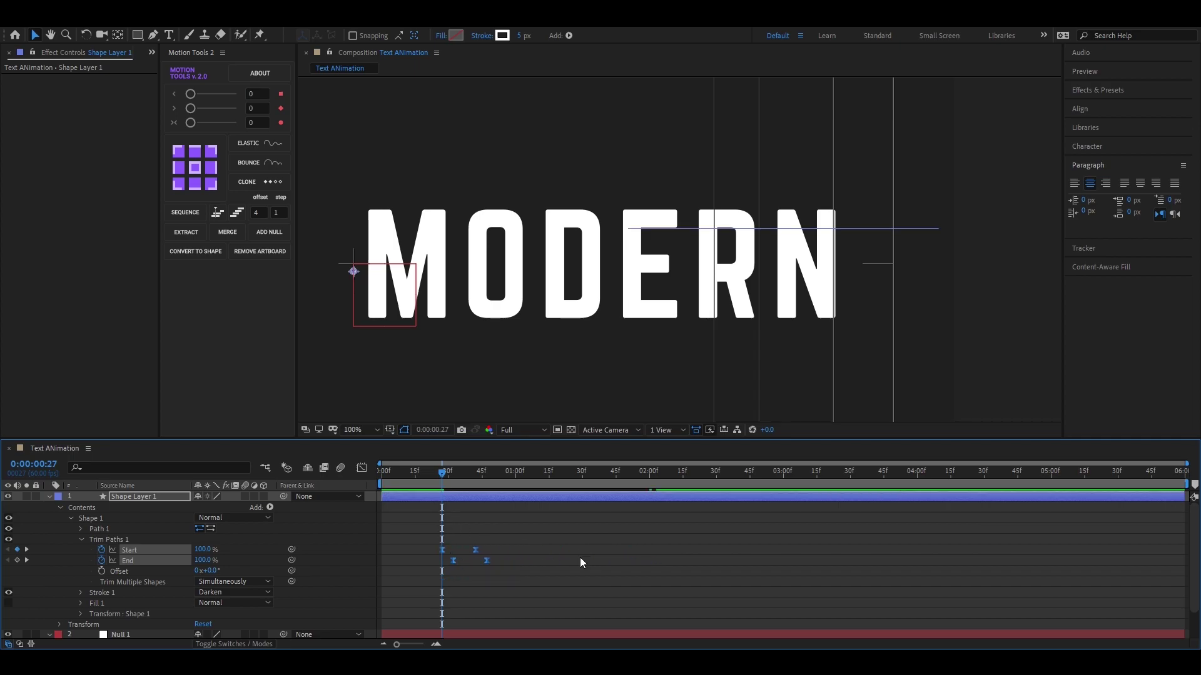
{"action": "key", "text": "space"}
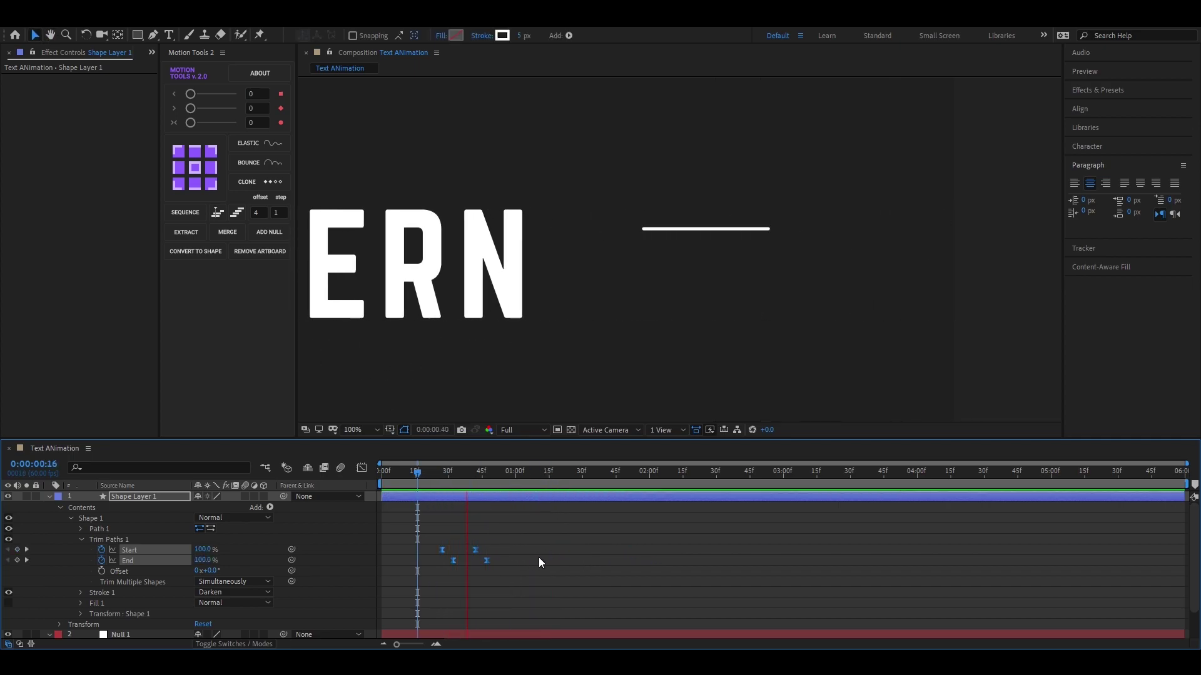
{"action": "key", "text": "space"}
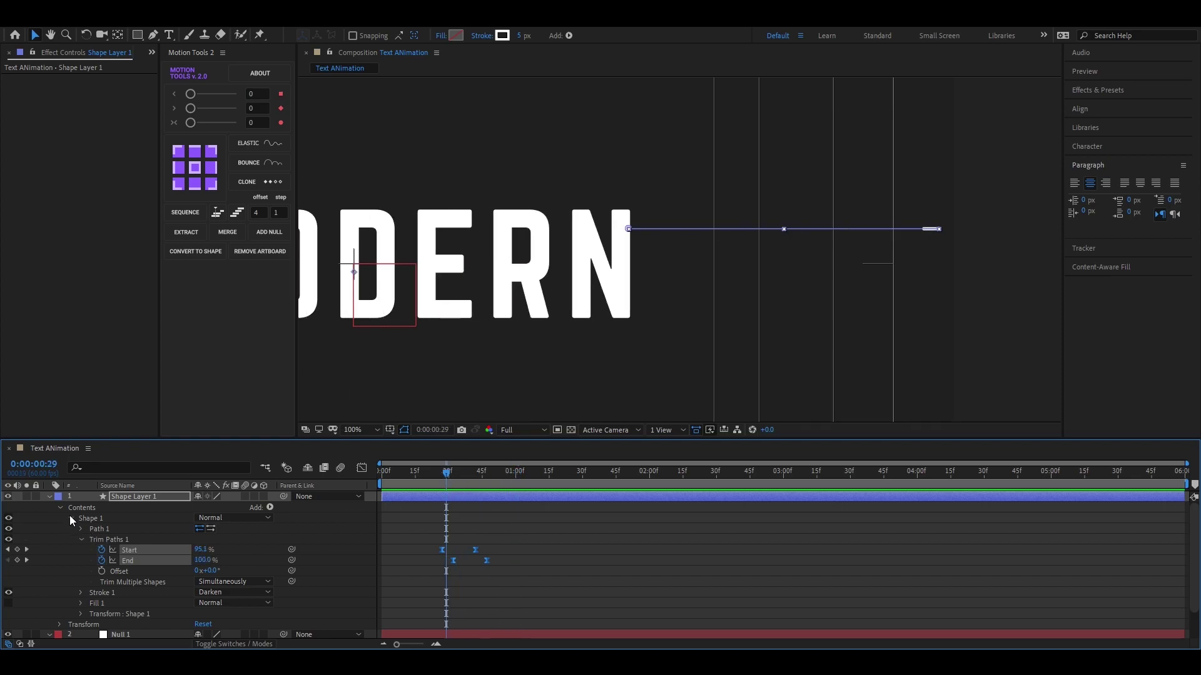
- Duplicate the line layer twice and lower the copies beneath the original, with the lowest at Y position 662
{"action": "left_click", "coordinate": [60, 507]}
{"action": "key", "text": "u"}
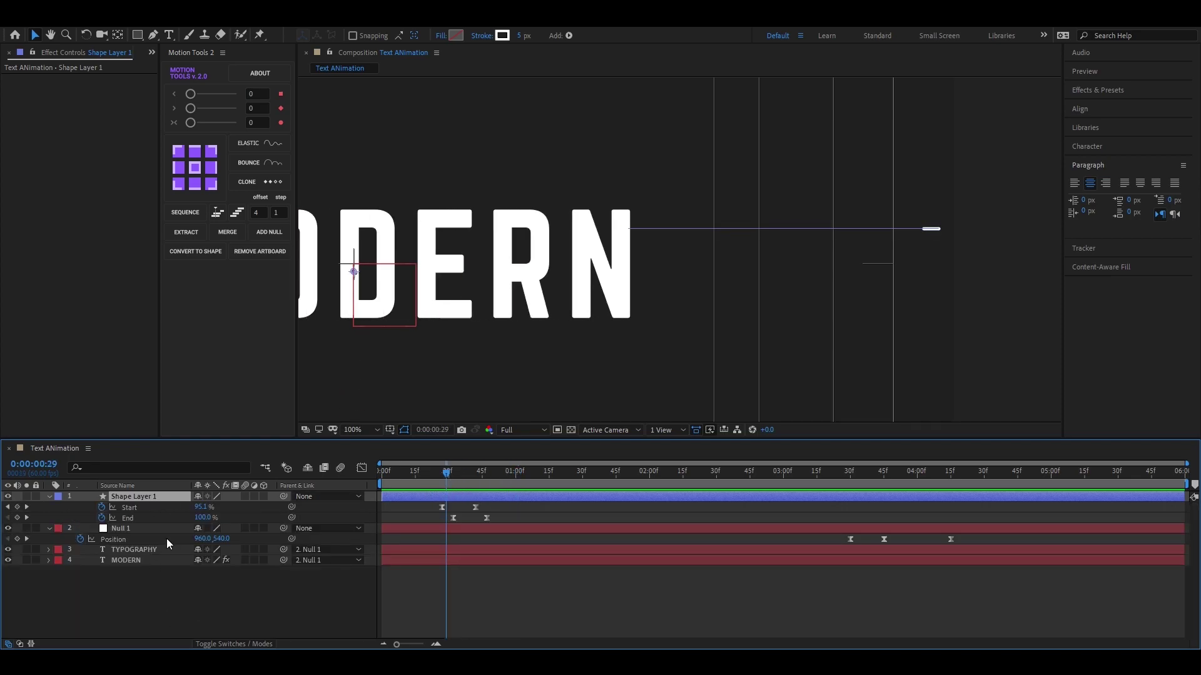
{"action": "key", "text": "ctrl+d"}
{"action": "key", "text": "ctrl+d"}
{"action": "left_click", "coordinate": [389, 506]}
{"action": "key", "text": "p"}
{"action": "left_click_drag", "start_coordinate": [219, 518], "coordinate": [288, 510]}
{"action": "left_click", "coordinate": [152, 498]}
{"action": "key", "text": "p"}
- Stagger the copies' Trim Paths keyframes, the lowest line about five frames later and the middle line about two frames earlier than the original
{"action": "left_click", "coordinate": [457, 519]}
{"action": "key", "text": "u"}
{"action": "left_click", "coordinate": [458, 498]}
{"action": "key", "text": "u"}
{"action": "left_click_drag", "start_coordinate": [426, 504], "coordinate": [482, 547]}
{"action": "key", "text": "ctrl+z"}
{"action": "key", "text": "space"}
{"action": "left_click", "coordinate": [464, 497]}
{"action": "key", "text": "ctrl+d"}
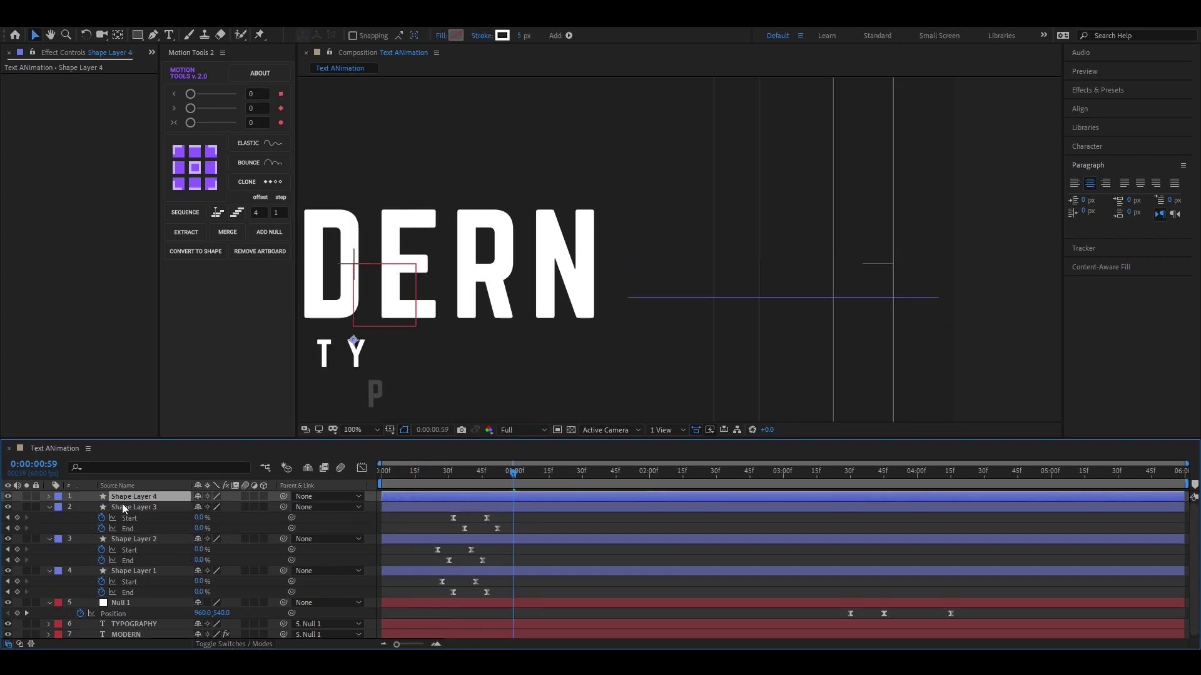
{"action": "key", "text": "p"}
{"action": "left_click_drag", "start_coordinate": [514, 475], "coordinate": [483, 478]}
{"action": "left_click_drag", "start_coordinate": [223, 507], "coordinate": [244, 508]}
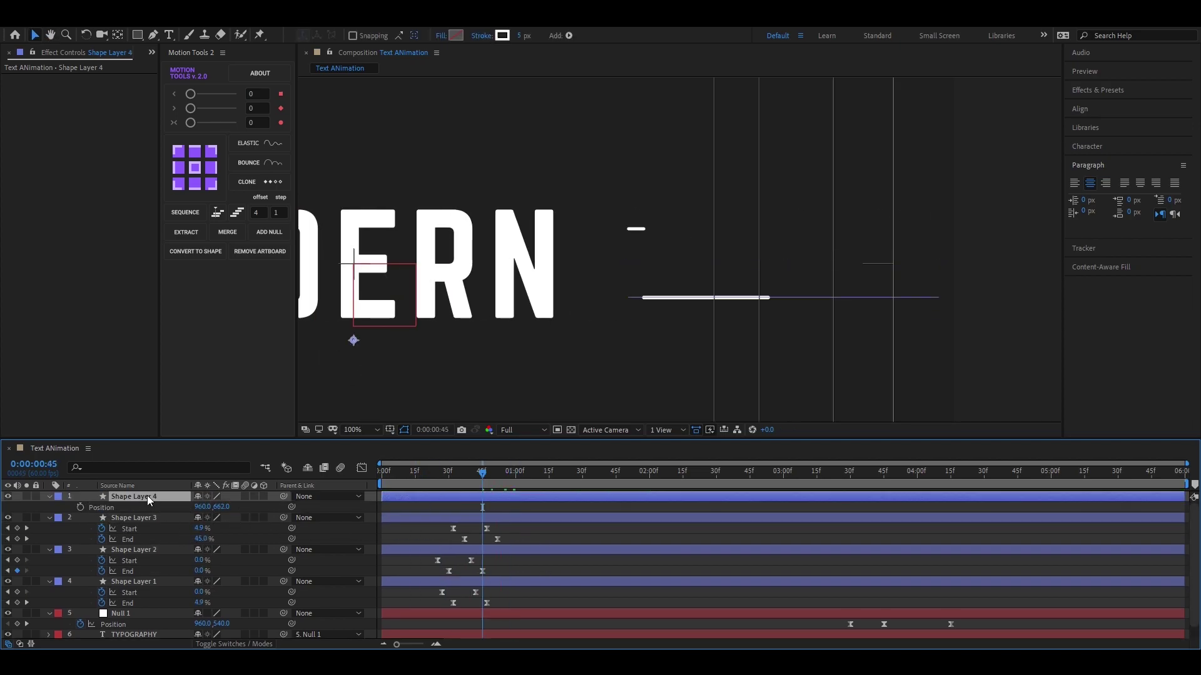
{"action": "key", "text": "Delete"}
- Duplicate Shape Layer 1 and shift the copy horizontally to the right at the same height
{"action": "left_click", "coordinate": [149, 561]}
{"action": "key", "text": "ctrl+d"}
{"action": "key", "text": "p"}
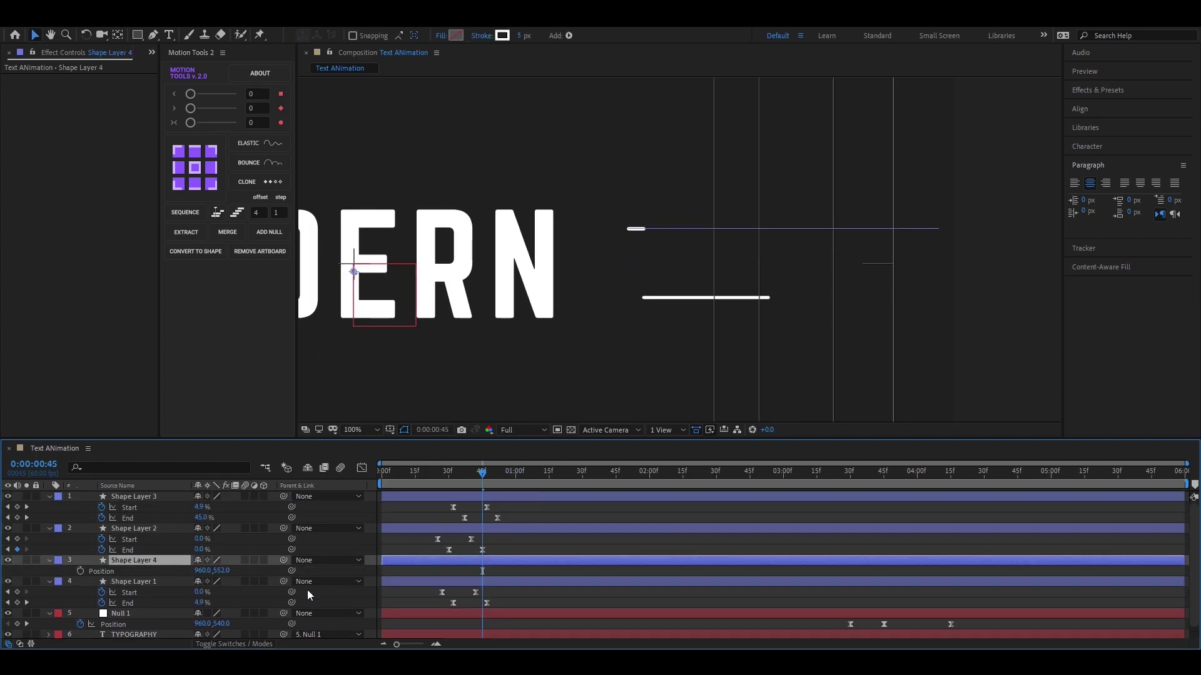
{"action": "left_click_drag", "start_coordinate": [220, 570], "coordinate": [262, 570]}
{"action": "key", "text": "ctrl+z"}
- Delay the End keyframes of Shape Layer 4 by about two frames and preview the lines
{"action": "left_click", "coordinate": [470, 561]}
{"action": "key", "text": "u"}
{"action": "left_click_drag", "start_coordinate": [447, 586], "coordinate": [498, 578]}
{"action": "left_click_drag", "start_coordinate": [485, 582], "coordinate": [489, 582]}
{"action": "left_click", "coordinate": [415, 475]}
{"action": "key", "text": "space"}
{"action": "key", "text": "comma"}
{"action": "left_click", "coordinate": [543, 475]}
{"action": "left_click", "coordinate": [549, 475]}
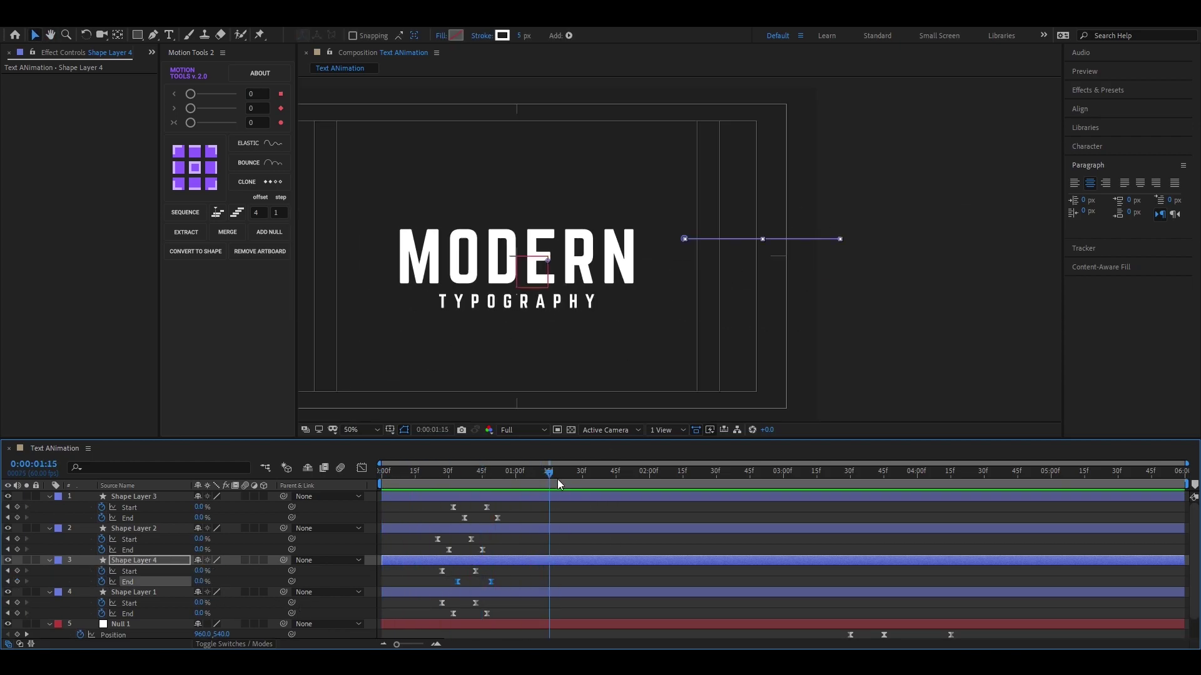
- Shift the Trim Paths keyframes of all four line layers about three frames earlier and preview from the beginning
{"action": "left_click_drag", "start_coordinate": [551, 475], "coordinate": [448, 614]}
{"action": "key", "text": "Home"}
{"action": "key", "text": "space"}
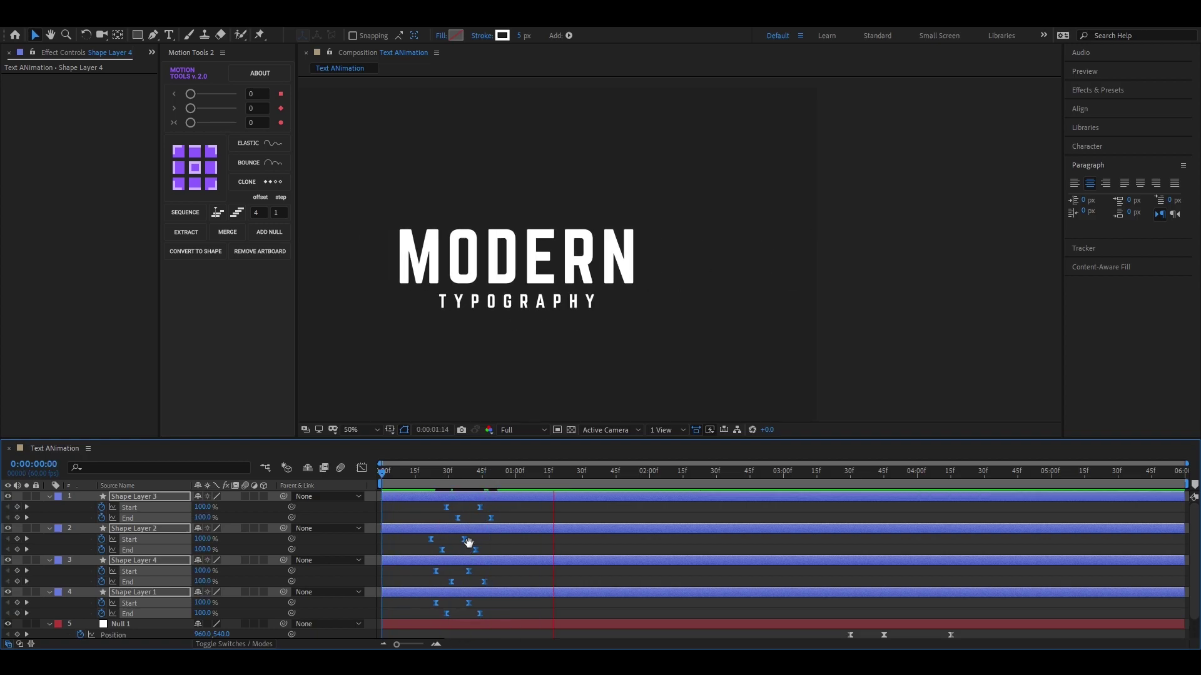
{"action": "key", "text": "space"}
- At 0:00:01:30, draw a short horizontal line with the Pen tool beneath TYPOGRAPHY, starting under the O and ending below MODERN's left edge
{"action": "scroll", "coordinate": [561, 344], "scroll_direction": "up", "scroll_amount": 2}
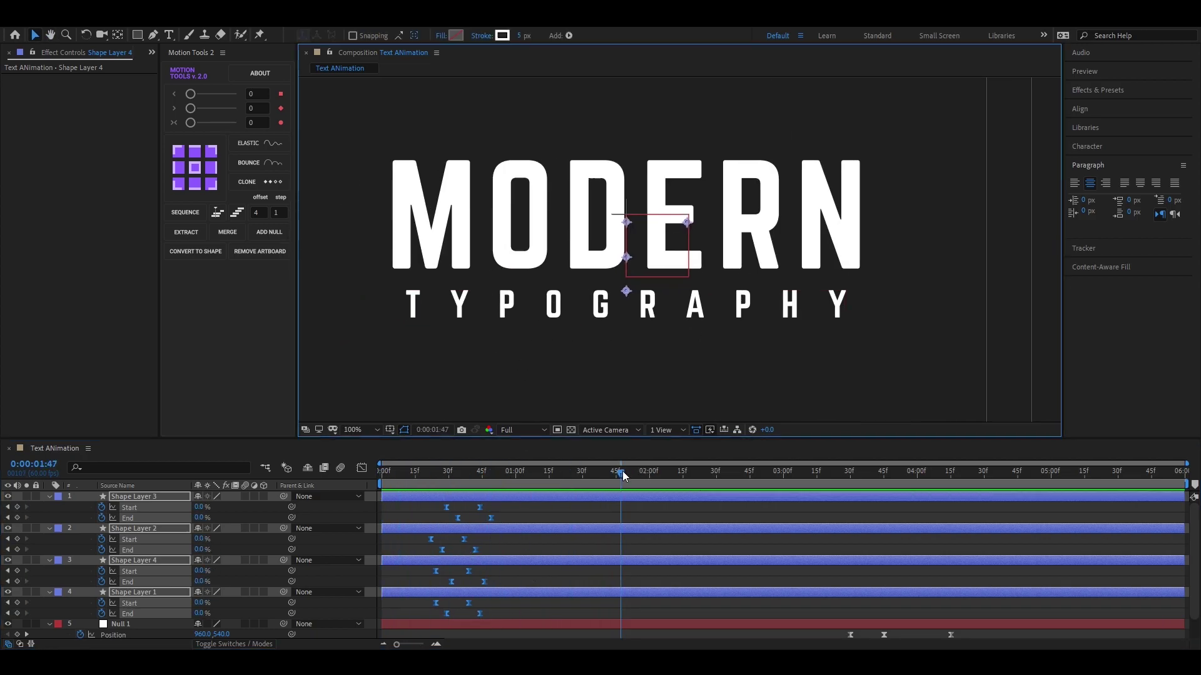
{"action": "left_click_drag", "start_coordinate": [623, 475], "coordinate": [583, 482]}
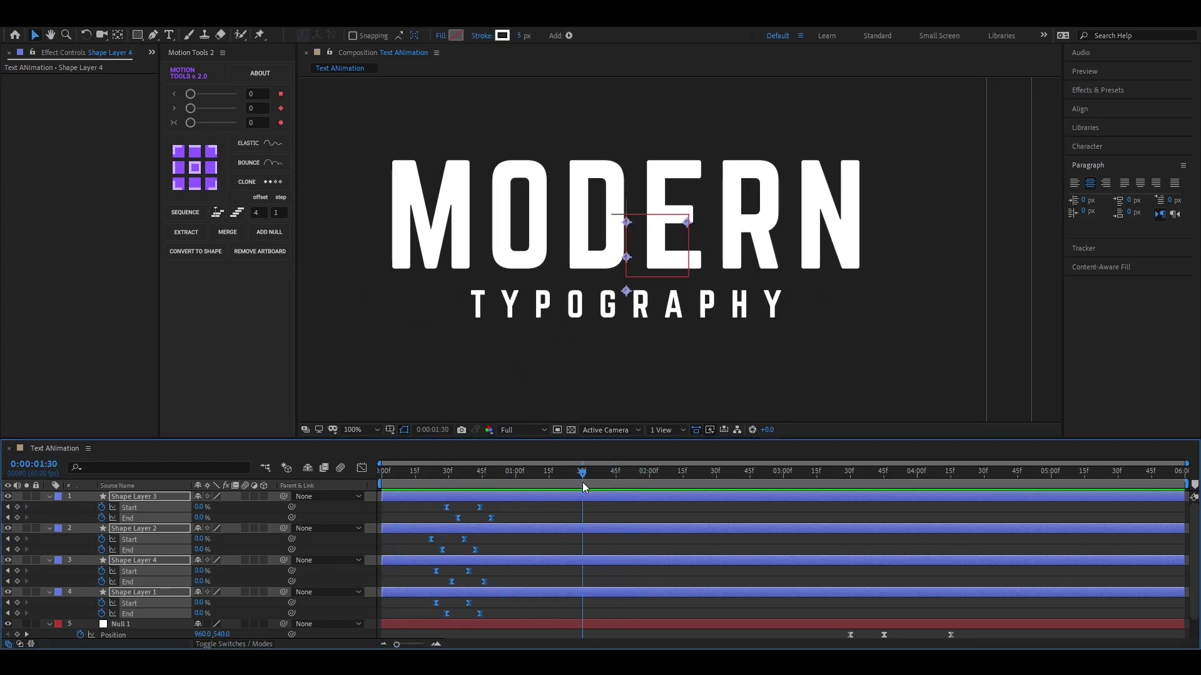
{"action": "key", "text": "u"}
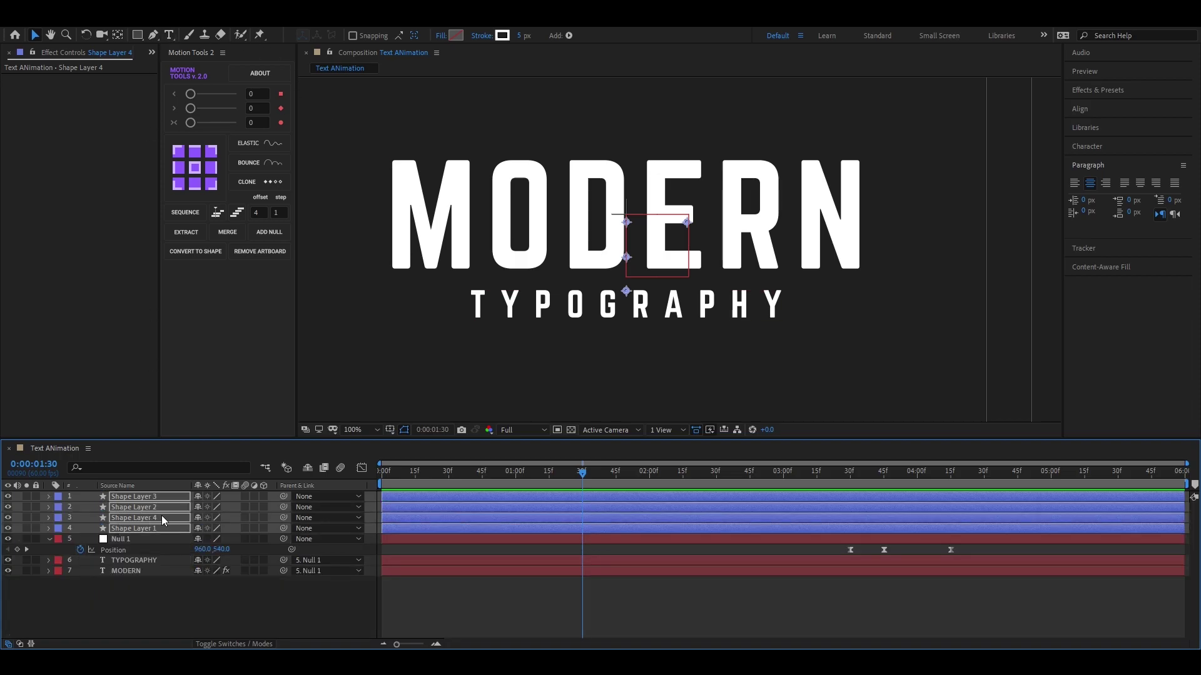
{"action": "left_click", "coordinate": [136, 593]}
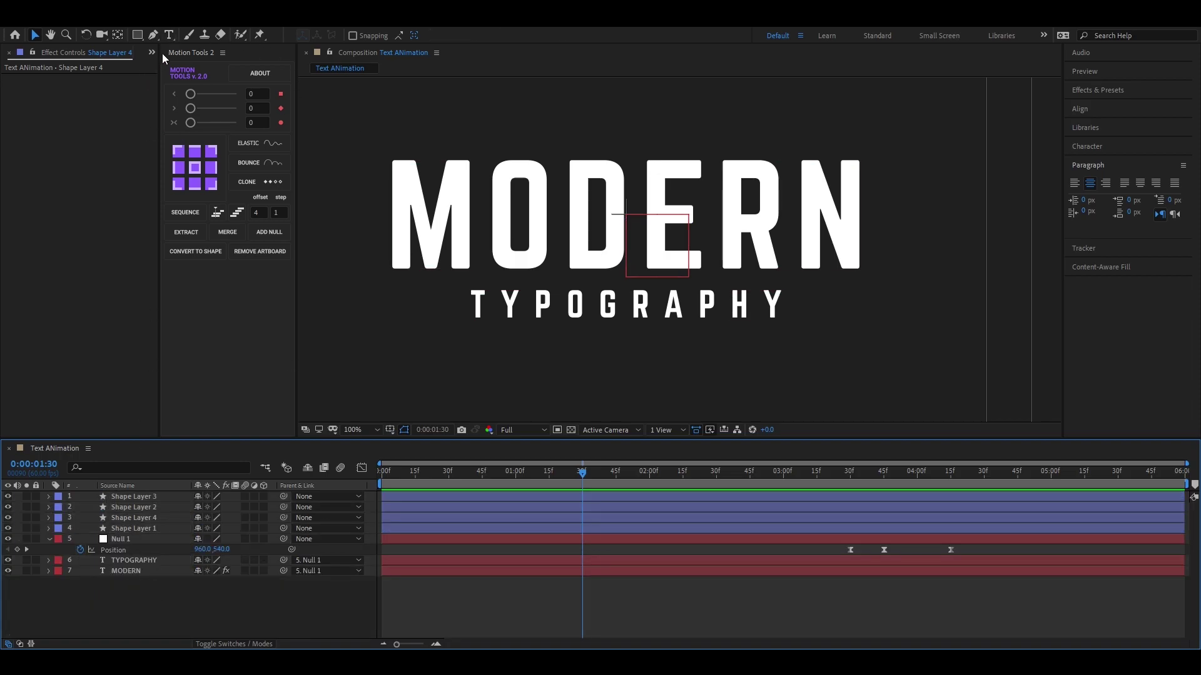
{"action": "left_click", "coordinate": [153, 35]}
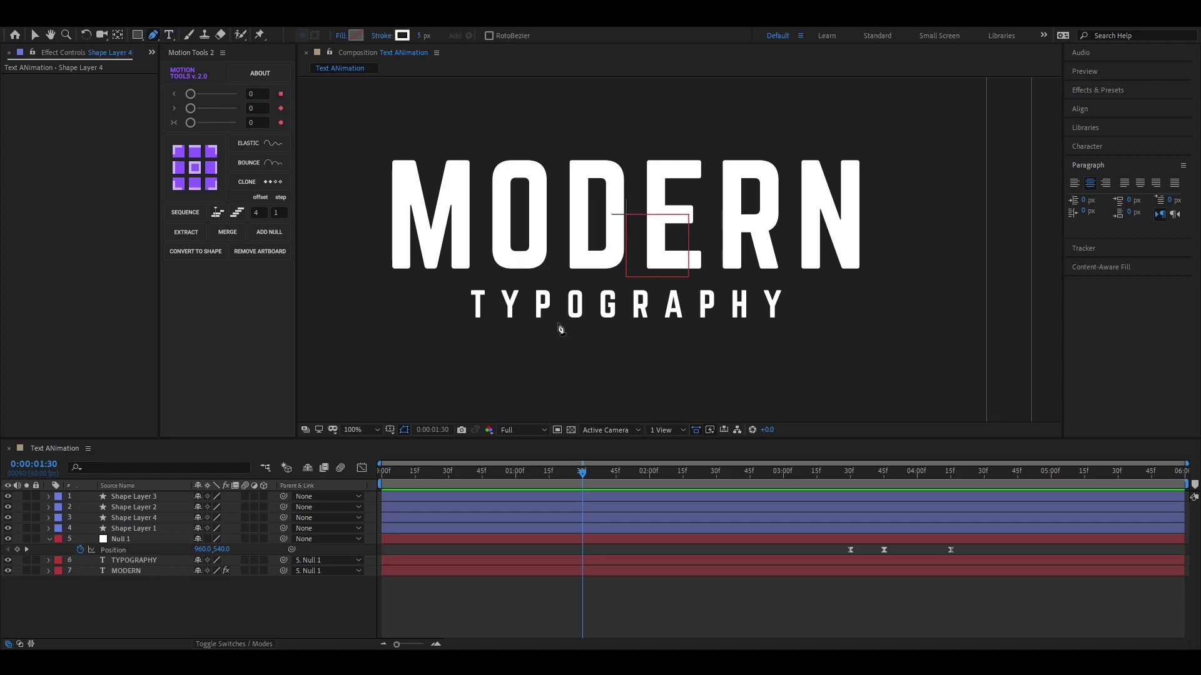
{"action": "left_click", "coordinate": [563, 342]}
{"action": "left_click", "coordinate": [395, 341], "text": "shift"}
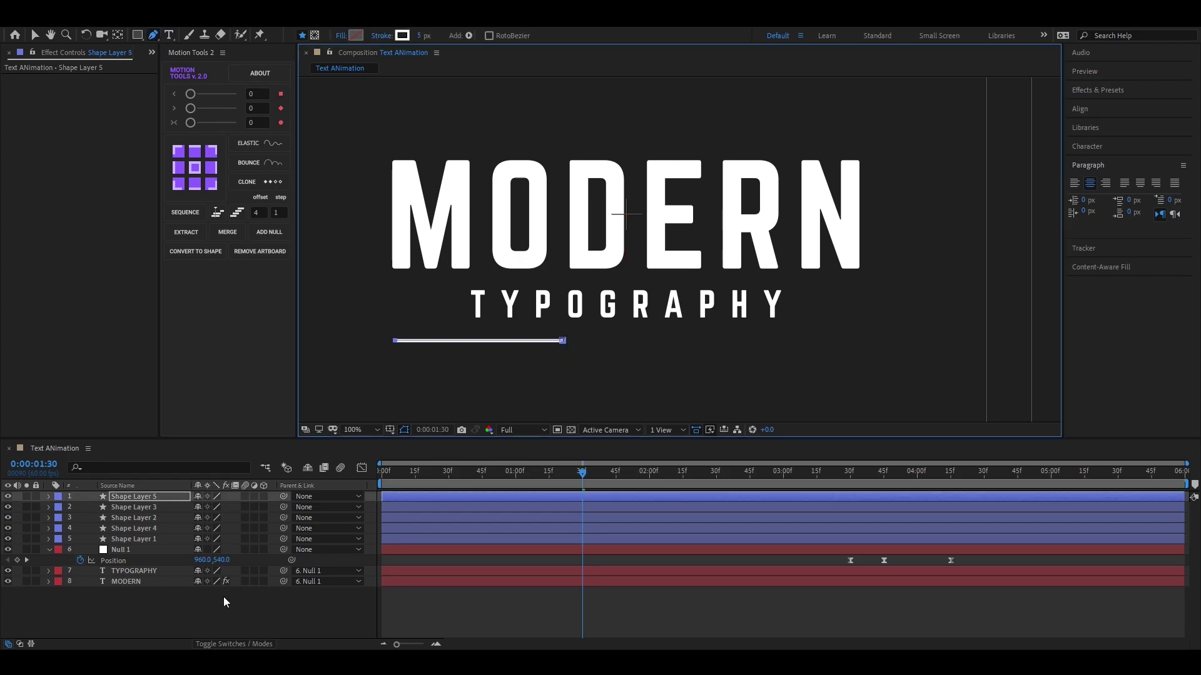
- Rename the new line's layer to "line bottom"
{"action": "key", "text": "v"}
{"action": "left_click", "coordinate": [188, 496]}
{"action": "key", "text": "Return"}
{"action": "type", "text": "line bottom"}
{"action": "key", "text": "Return"}
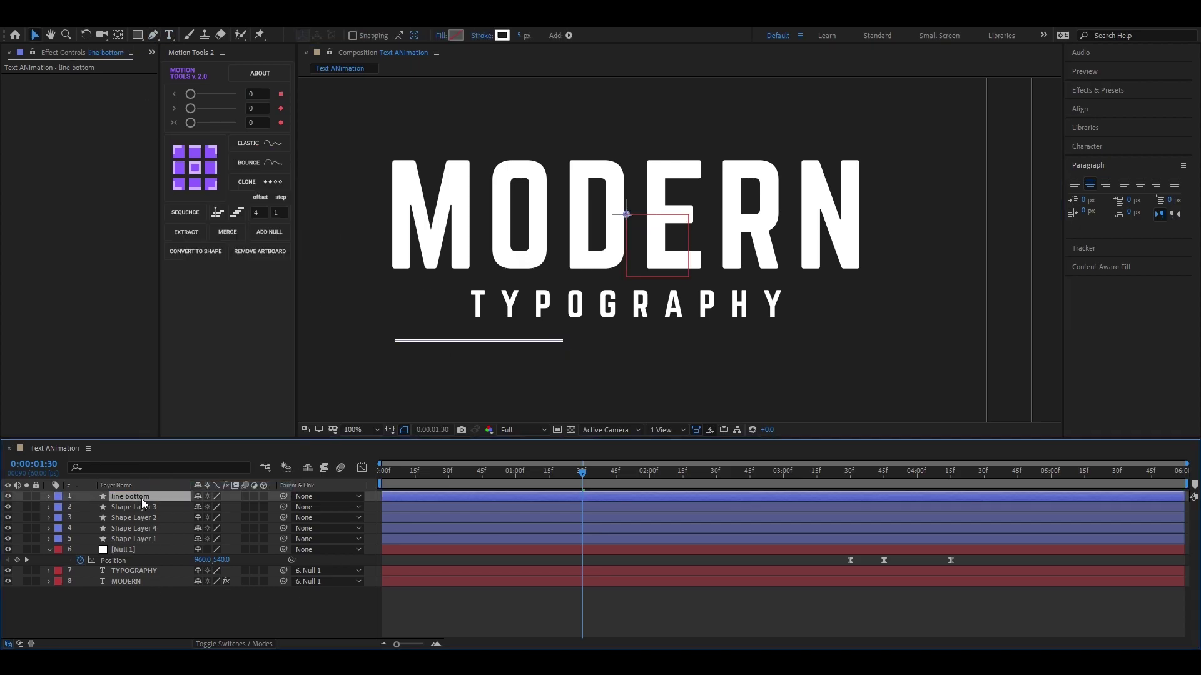
- Duplicate the line bottom layer and move the copy to X position 1434, under the right end of the title
{"action": "key", "text": "ctrl+d"}
{"action": "key", "text": "p"}
{"action": "left_click_drag", "start_coordinate": [366, 513], "coordinate": [379, 513]}
{"action": "key", "text": "ctrl+z"}
{"action": "left_click_drag", "start_coordinate": [203, 507], "coordinate": [499, 507]}
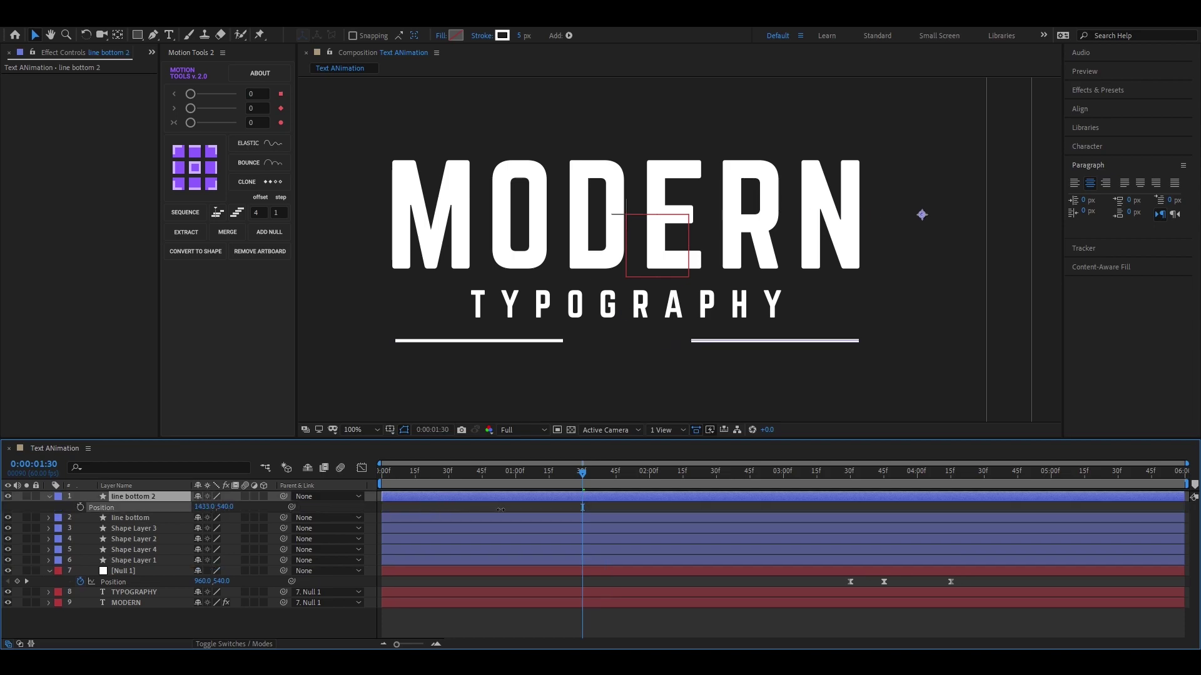
- Add Trim Paths to line bottom and keyframe its End from 0% at 0:00:01:30 to 100% at 0:00:01:45
{"action": "left_click", "coordinate": [143, 519]}
{"action": "left_click", "coordinate": [50, 518]}
{"action": "left_click", "coordinate": [270, 529]}
{"action": "left_click", "coordinate": [300, 462]}
{"action": "left_click", "coordinate": [72, 550]}
{"action": "left_click_drag", "start_coordinate": [199, 571], "coordinate": [129, 571]}
{"action": "left_click", "coordinate": [91, 571]}
{"action": "left_click_drag", "start_coordinate": [581, 475], "coordinate": [614, 485]}
{"action": "left_click_drag", "start_coordinate": [201, 571], "coordinate": [263, 571]}
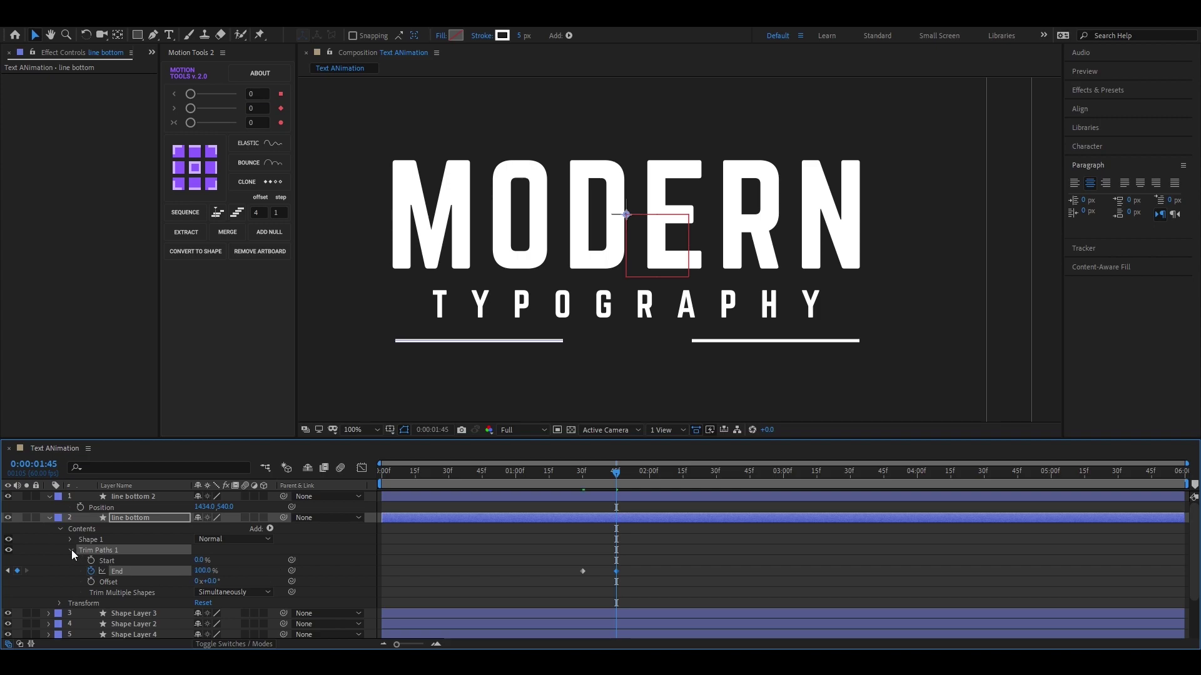
- Keyframe line bottom's Trim Paths Start from 0% at 0:00:01:30 to 100% at 0:00:01:45
{"action": "mouse_move", "coordinate": [616, 474]}
{"action": "left_mouse_down"}
{"action": "mouse_move", "coordinate": [582, 479]}
{"action": "mouse_move", "coordinate": [616, 484]}
{"action": "left_mouse_up"}
{"action": "left_click", "coordinate": [91, 561]}
{"action": "left_click_drag", "start_coordinate": [198, 561], "coordinate": [263, 560]}
{"action": "left_click_drag", "start_coordinate": [660, 482], "coordinate": [584, 503]}
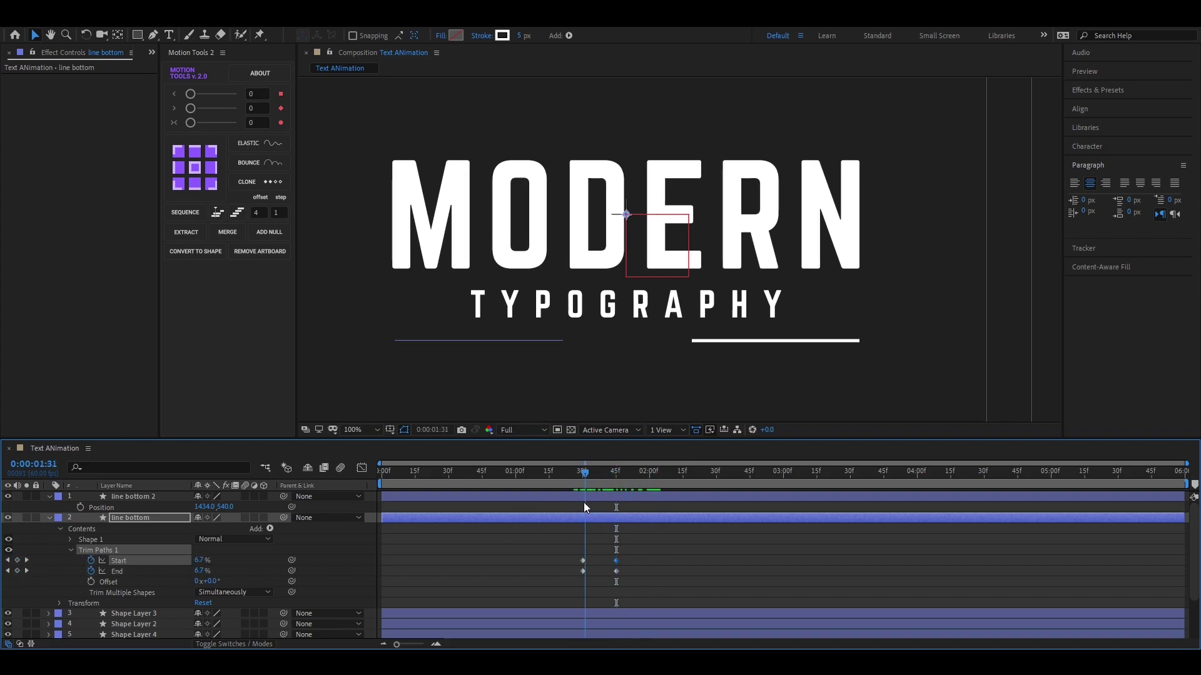
- Delay line bottom's Start keyframes by about five frames and apply Easy Ease to all its Trim Paths keyframes
{"action": "left_click_drag", "start_coordinate": [573, 556], "coordinate": [625, 561]}
{"action": "mouse_move", "coordinate": [584, 476]}
{"action": "left_mouse_down"}
{"action": "mouse_move", "coordinate": [567, 475]}
{"action": "mouse_move", "coordinate": [596, 480]}
{"action": "left_mouse_up"}
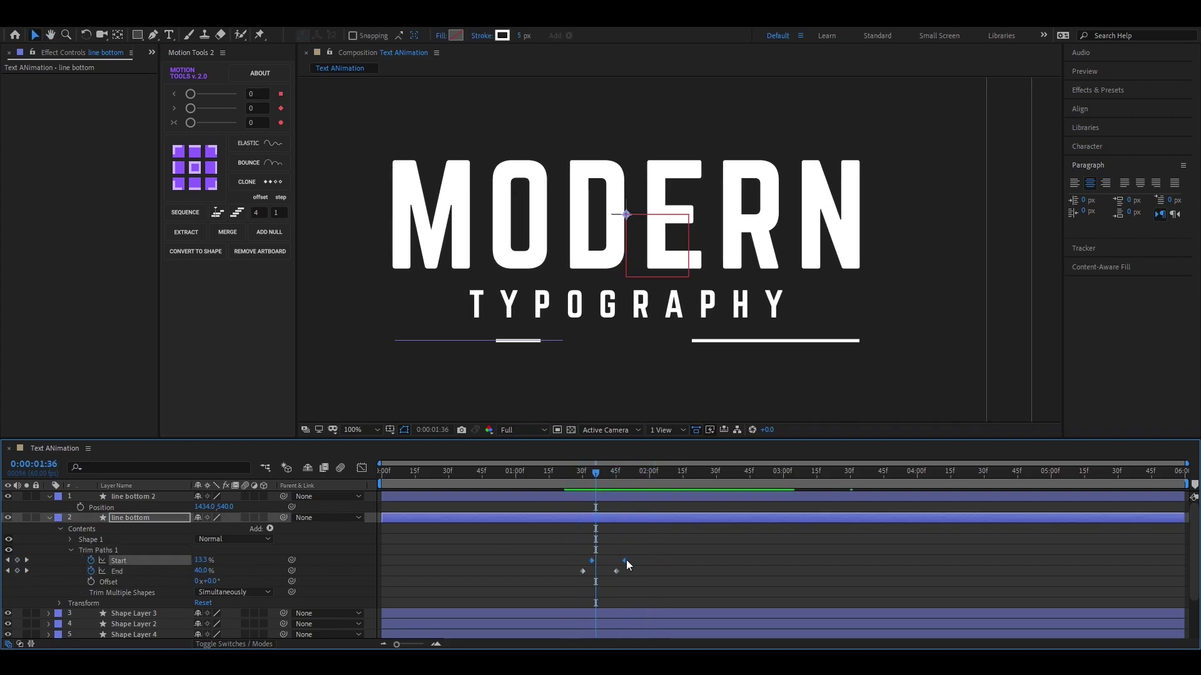
{"action": "left_click_drag", "start_coordinate": [626, 561], "coordinate": [628, 561]}
{"action": "left_click_drag", "start_coordinate": [701, 586], "coordinate": [570, 556]}
{"action": "key", "text": "F9"}
- Set line bottom's stroke Line Cap to Round Cap, preview the line, and show only its keyframed properties
{"action": "left_click", "coordinate": [70, 539]}
{"action": "left_click", "coordinate": [81, 561]}
{"action": "scroll", "coordinate": [230, 555], "scroll_direction": "down", "scroll_amount": 1}
{"action": "left_click", "coordinate": [232, 582]}
{"action": "left_click", "coordinate": [230, 607]}
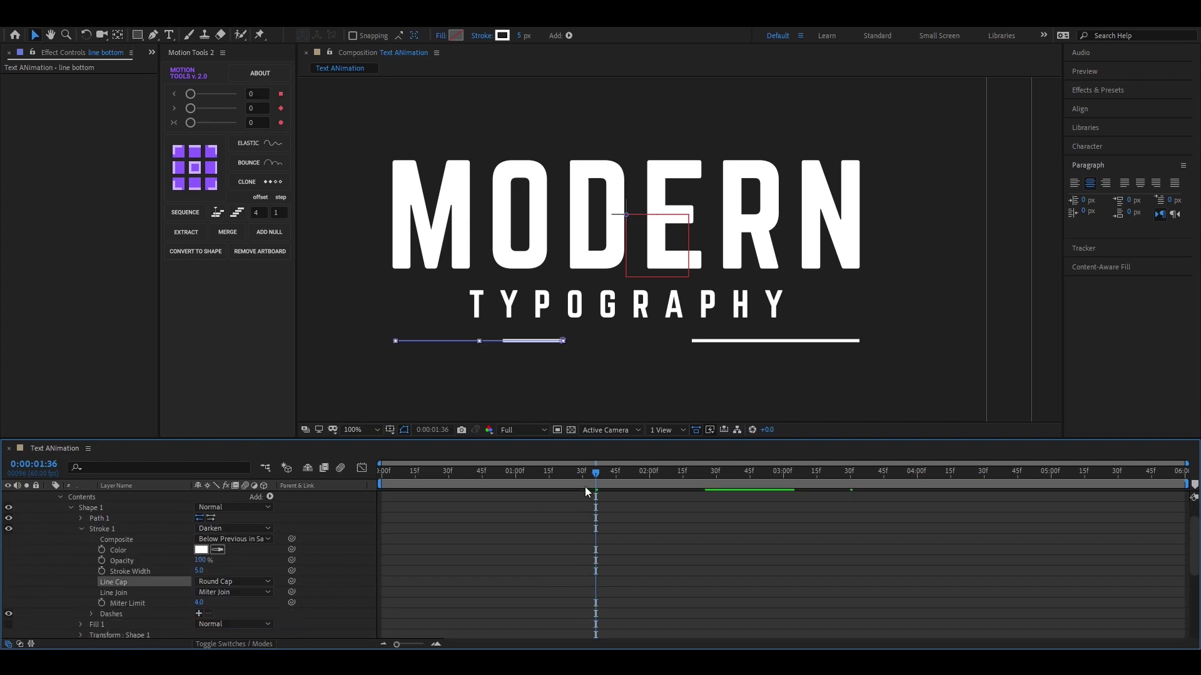
{"action": "left_click_drag", "start_coordinate": [595, 474], "coordinate": [539, 475]}
{"action": "key", "text": "space"}
{"action": "key", "text": "space"}
{"action": "left_click_drag", "start_coordinate": [538, 474], "coordinate": [582, 477]}
{"action": "key", "text": "u"}
- Give line bottom 2's stroke a round cap and add Trim Paths to the layer
{"action": "left_click", "coordinate": [556, 497]}
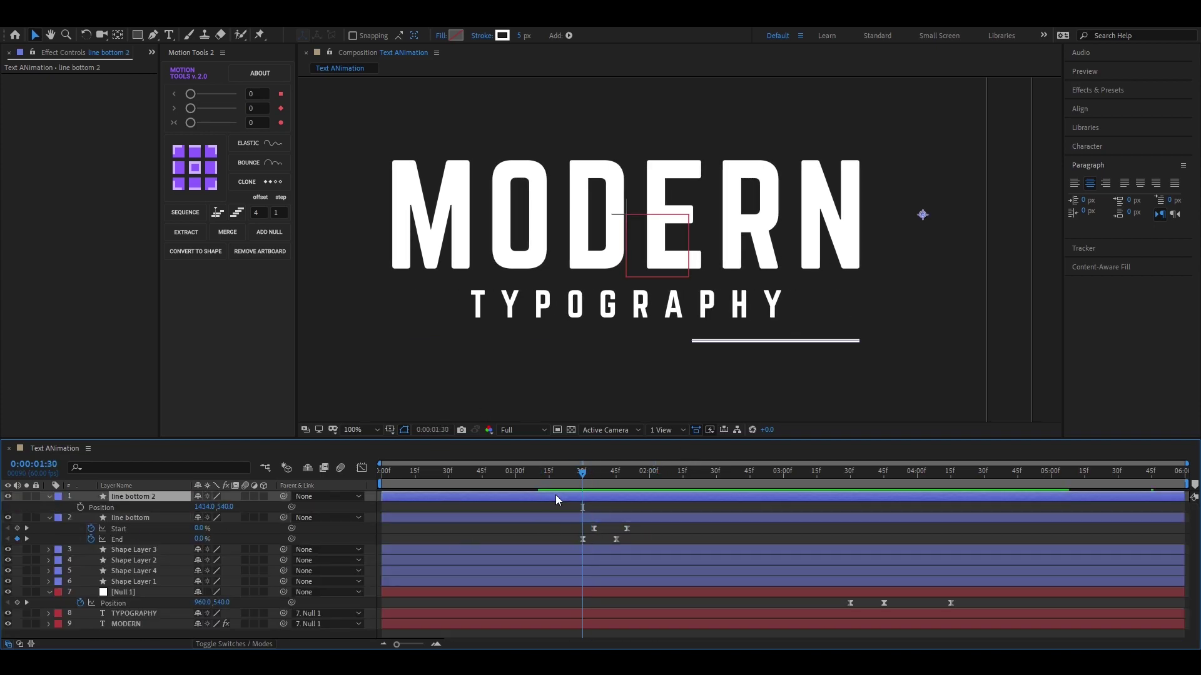
{"action": "left_click", "coordinate": [50, 497]}
{"action": "left_click", "coordinate": [70, 518]}
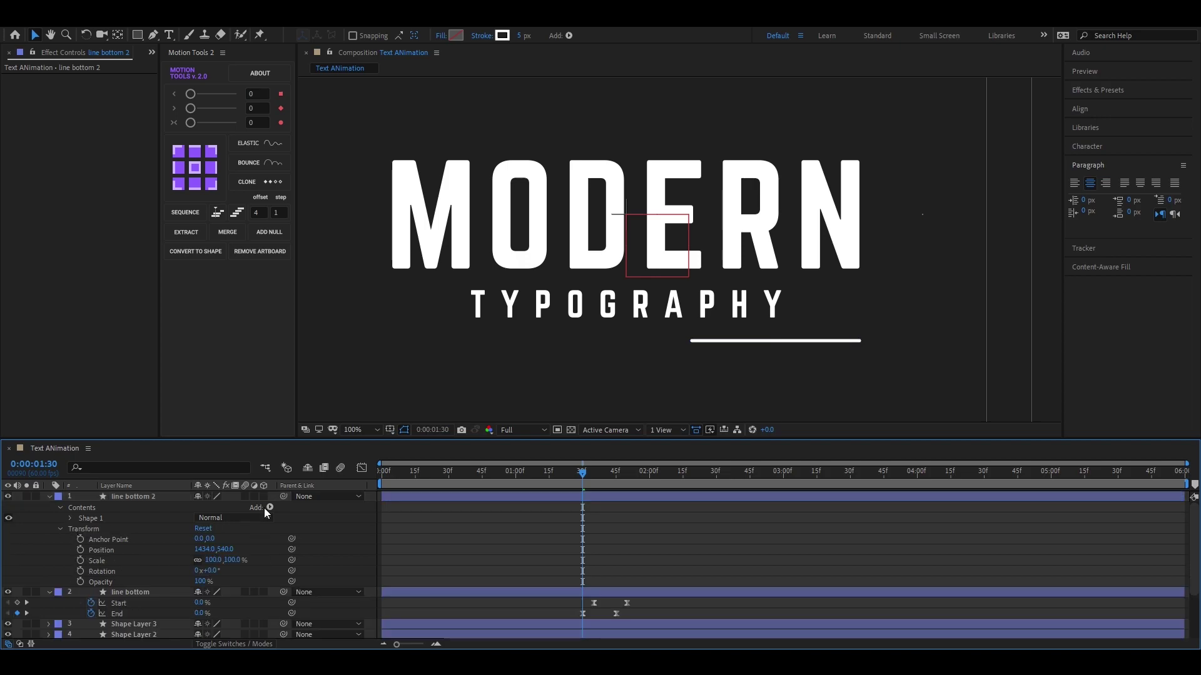
{"action": "left_click", "coordinate": [269, 507]}
{"action": "left_click", "coordinate": [313, 438]}
{"action": "left_click", "coordinate": [70, 529]}
- Keyframe line bottom 2's Trim Paths Start and End at 100% on 0:00:01:30 and at 0% on 0:00:01:45
{"action": "left_click_drag", "start_coordinate": [207, 550], "coordinate": [263, 543]}
{"action": "key", "text": "ctrl+z"}
{"action": "left_click", "coordinate": [90, 539]}
{"action": "left_click", "coordinate": [90, 550]}
{"action": "left_click_drag", "start_coordinate": [583, 474], "coordinate": [616, 473]}
{"action": "left_click_drag", "start_coordinate": [201, 539], "coordinate": [134, 540]}
{"action": "left_click_drag", "start_coordinate": [201, 549], "coordinate": [135, 550]}
- Apply Easy Ease to line bottom 2's keyframes, delay its End pair by about five frames, and preview both bottom lines
{"action": "key", "text": "F9"}
{"action": "left_click_drag", "start_coordinate": [646, 531], "coordinate": [637, 556]}
{"action": "left_click_drag", "start_coordinate": [615, 550], "coordinate": [627, 548]}
{"action": "left_click_drag", "start_coordinate": [616, 473], "coordinate": [563, 475]}
{"action": "key", "text": "space"}
{"action": "key", "text": "space"}
{"action": "key", "text": "comma"}
{"action": "mouse_move", "coordinate": [692, 474]}
{"action": "left_mouse_down"}
{"action": "mouse_move", "coordinate": [553, 489]}
{"action": "mouse_move", "coordinate": [697, 489]}
{"action": "mouse_move", "coordinate": [501, 483]}
{"action": "mouse_move", "coordinate": [685, 487]}
{"action": "left_mouse_up"}
- Reveal line bottom 2's keyframes and preview the whole animation from the beginning
{"action": "key", "text": "u"}
{"action": "left_click", "coordinate": [139, 528]}
{"action": "key", "text": "Home"}
{"action": "key", "text": "space"}
{"action": "key", "text": "space"}
{"action": "left_click", "coordinate": [742, 410]}
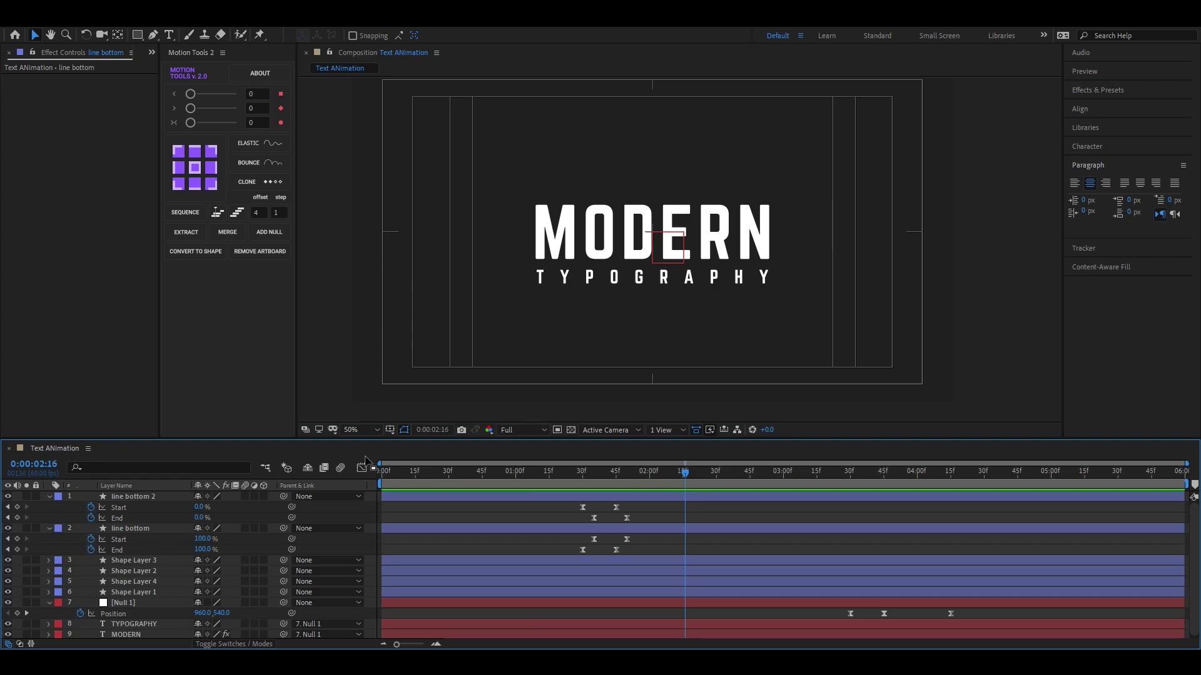
- Collapse the expanded properties of line bottom 2, line bottom and Null 1 in the timeline
{"action": "left_click", "coordinate": [390, 429]}
{"action": "left_click", "coordinate": [447, 403]}
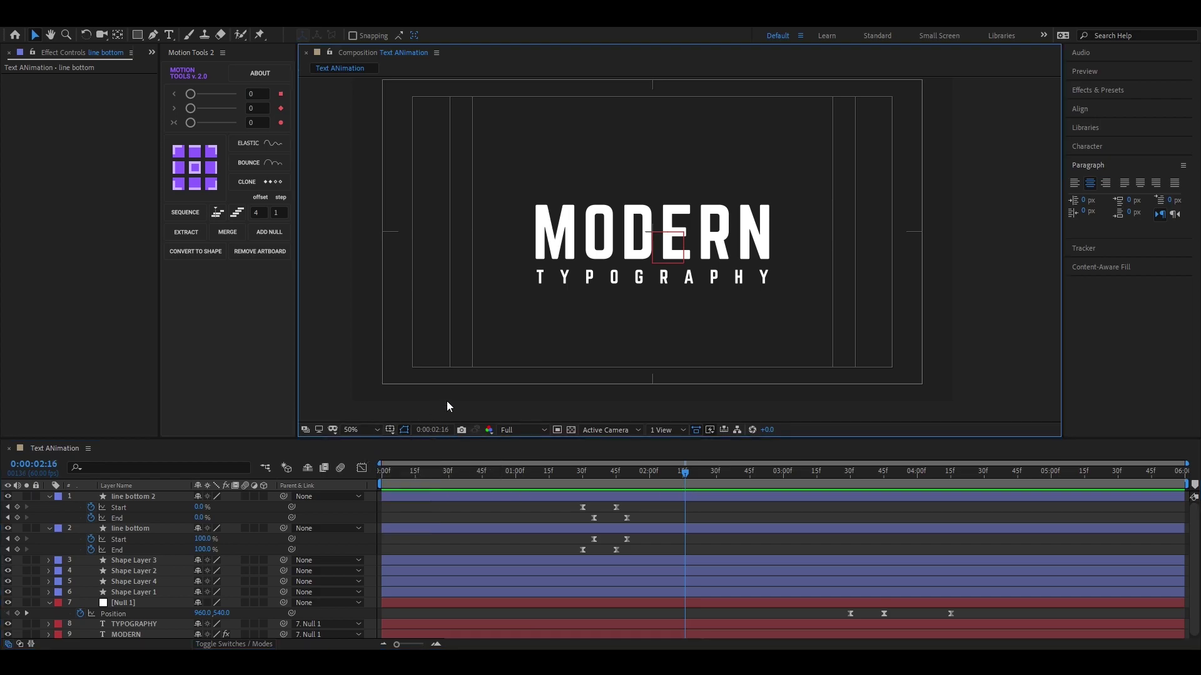
{"action": "left_click", "coordinate": [49, 497]}
{"action": "left_click", "coordinate": [49, 507]}
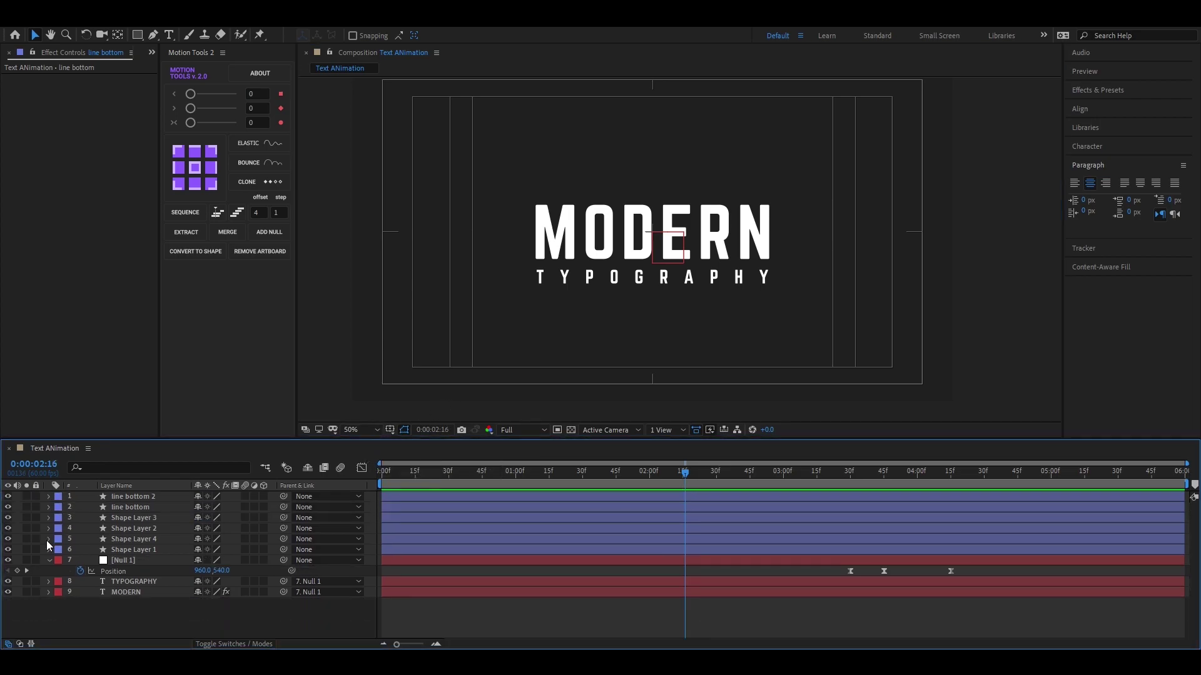
{"action": "left_click", "coordinate": [50, 560]}
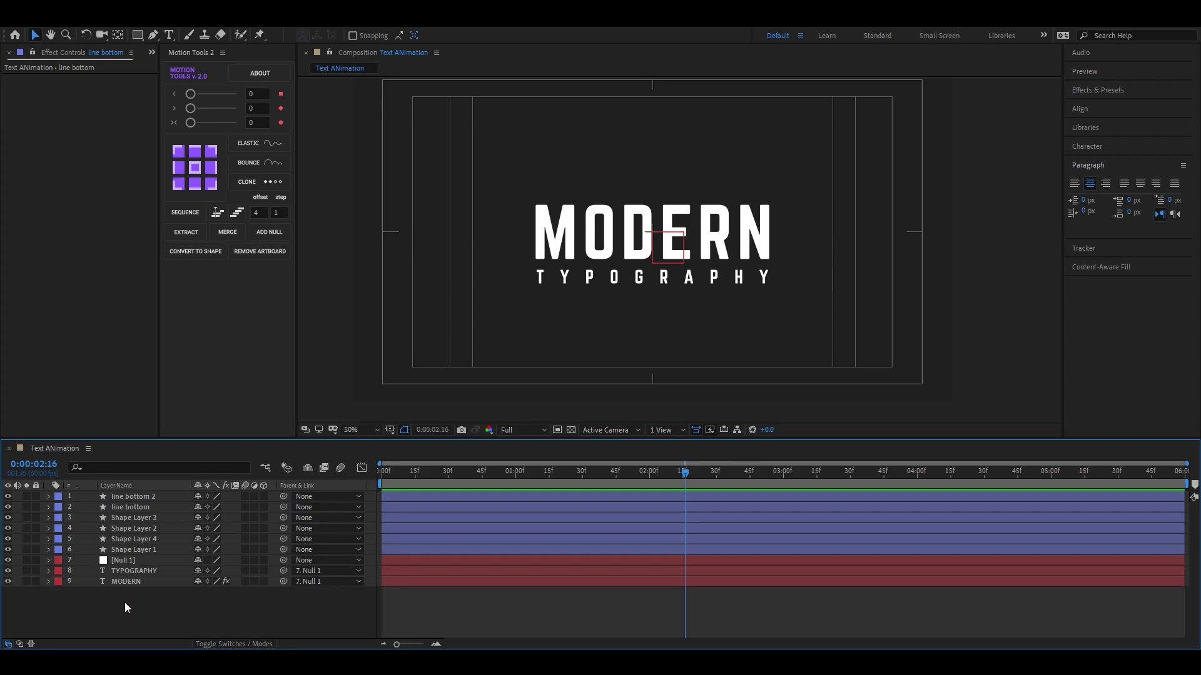
- Duplicate the MODERN text layer together with the Null 1 layer
{"action": "left_click", "coordinate": [129, 582]}
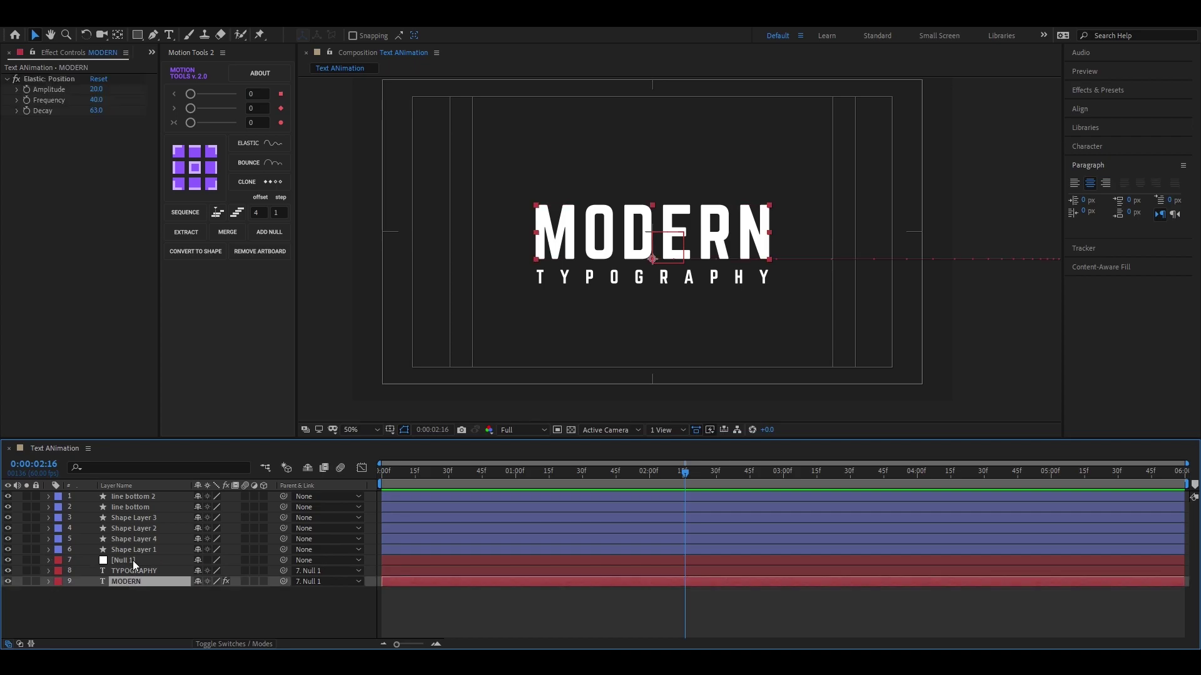
{"action": "left_click", "coordinate": [124, 561], "text": "ctrl"}
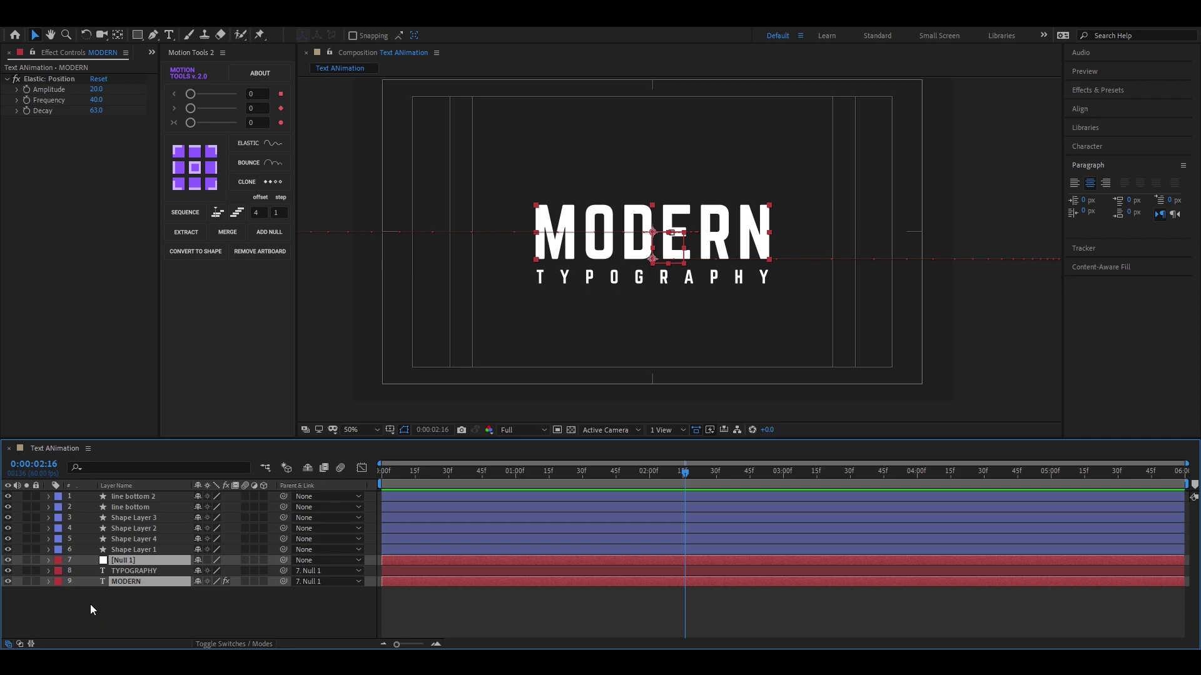
{"action": "key", "text": "ctrl+d"}
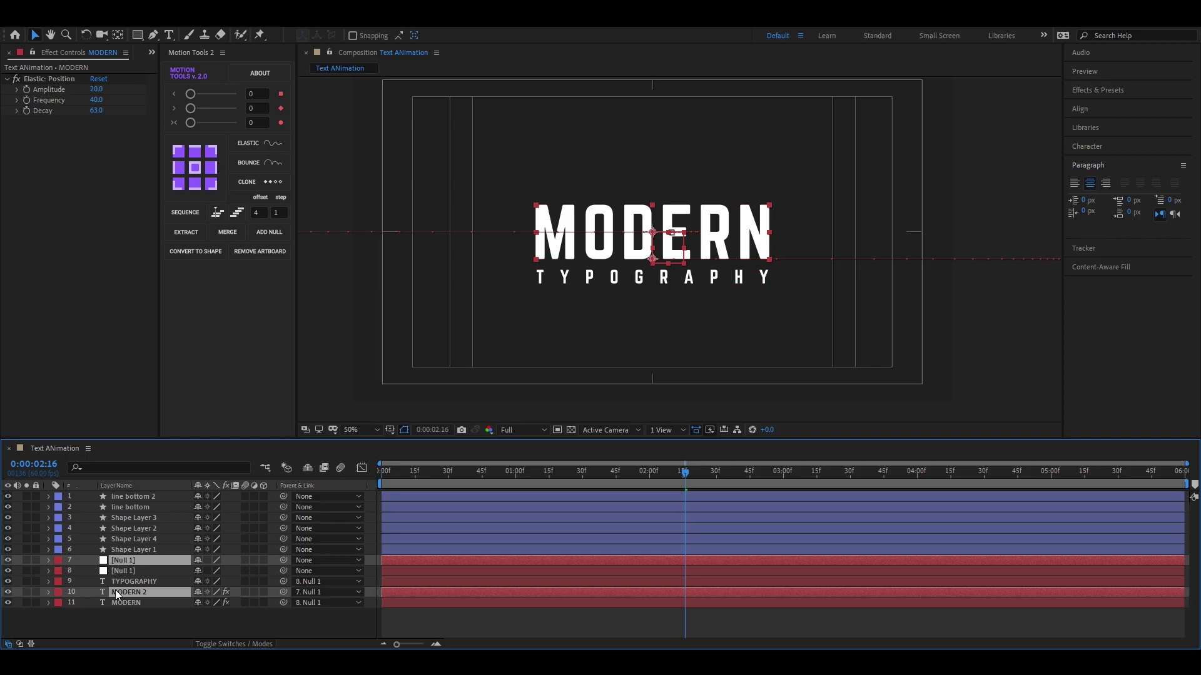
- Pre-compose the duplicated MODERN 2 text and its null into a new composition named bg
{"action": "right_click", "coordinate": [116, 594]}
{"action": "left_click", "coordinate": [170, 547]}
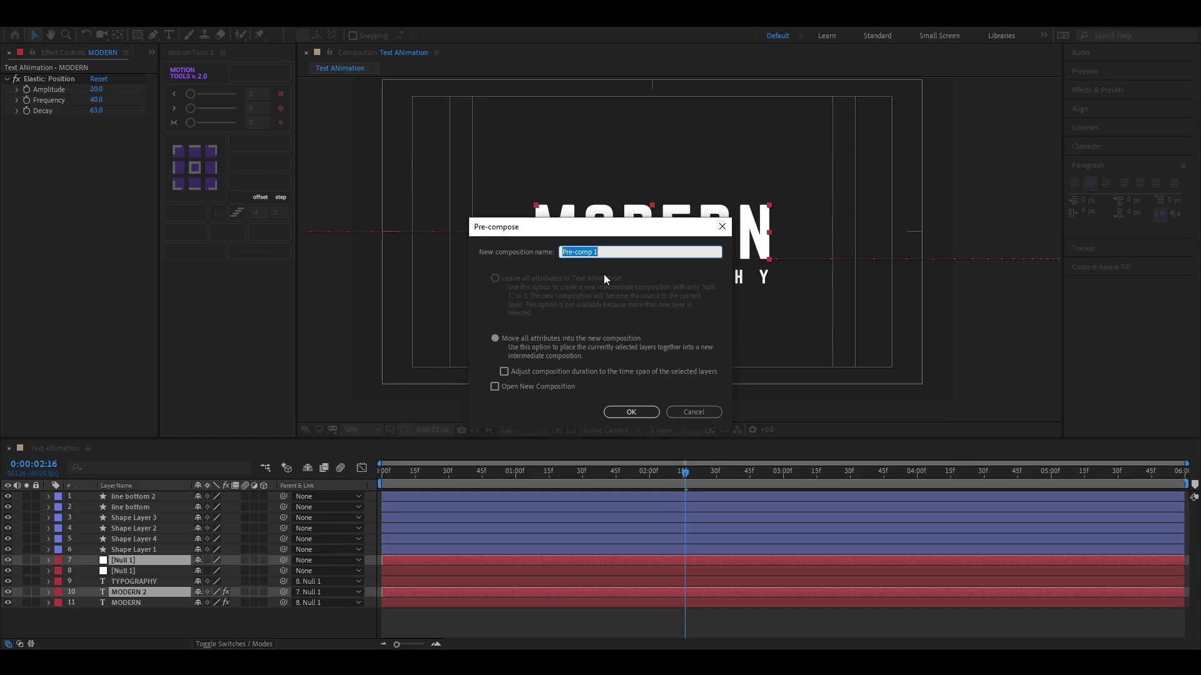
{"action": "type", "text": "bg"}
{"action": "key", "text": "Return"}
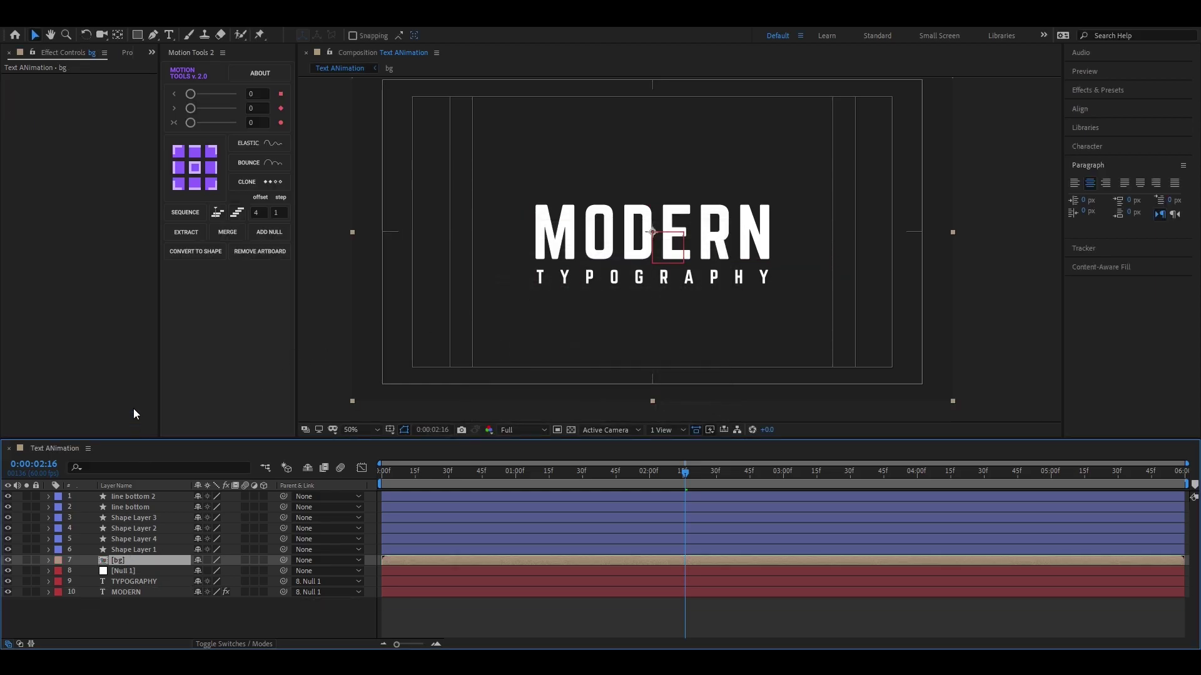
- Create a new 1920 x 1080, 60 fps, six-second composition named Final output
{"action": "left_click", "coordinate": [128, 51]}
{"action": "left_click", "coordinate": [75, 189]}
{"action": "left_click", "coordinate": [39, 432]}
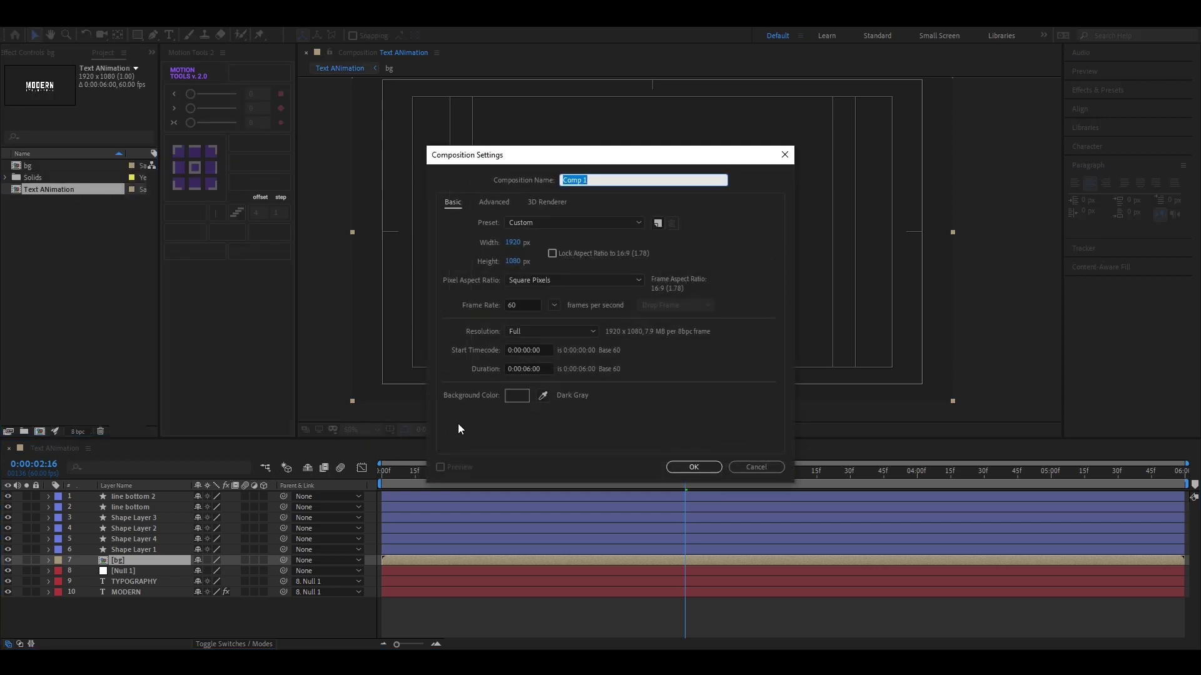
{"action": "type", "text": "Final output"}
{"action": "key", "text": "Return"}
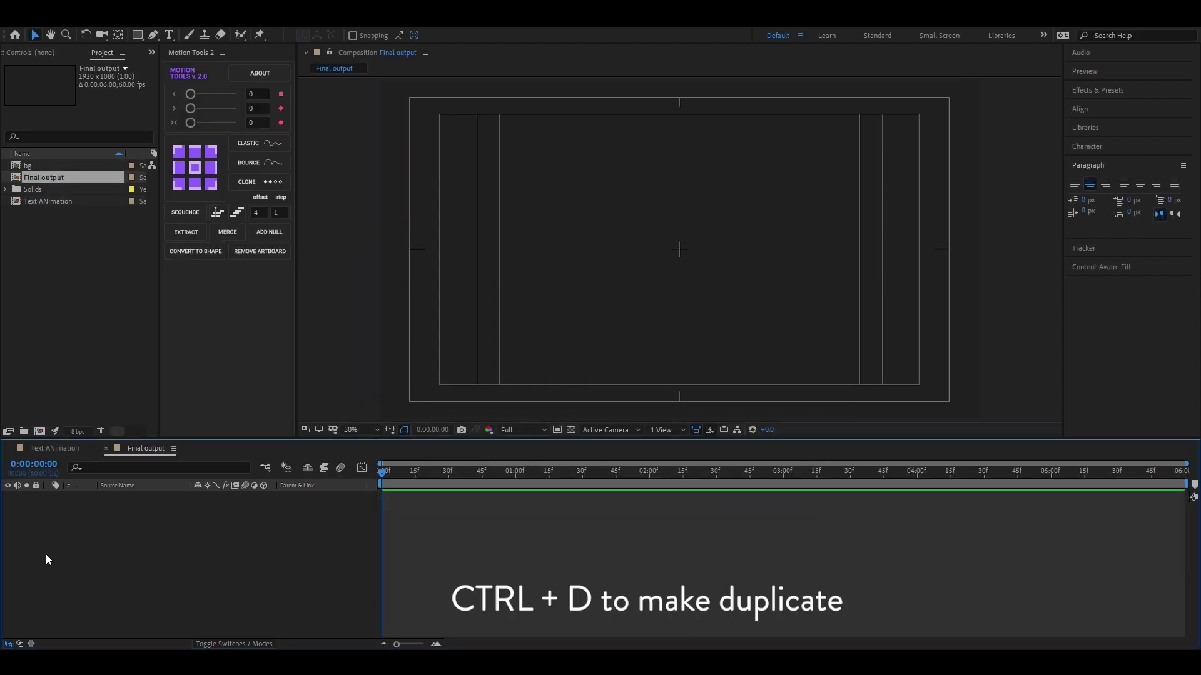
- Duplicate the bg composition, place the copy in Final output and preview it
{"action": "left_click", "coordinate": [25, 166]}
{"action": "key", "text": "ctrl+d"}
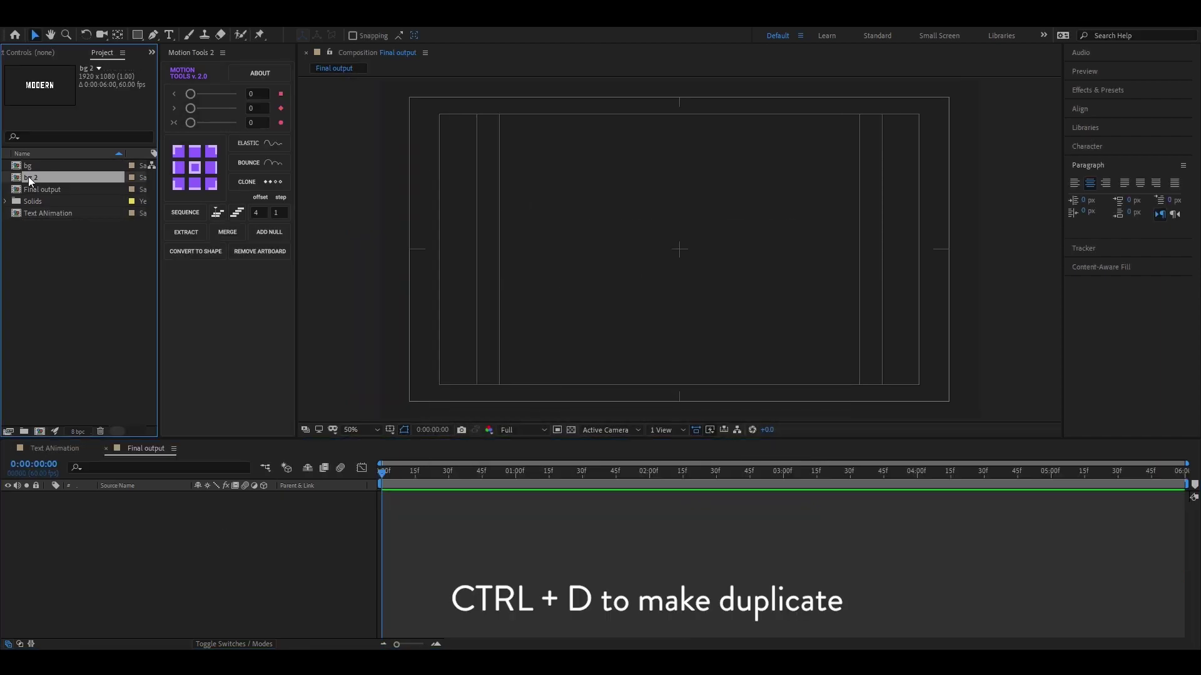
{"action": "left_click_drag", "start_coordinate": [28, 177], "coordinate": [673, 268]}
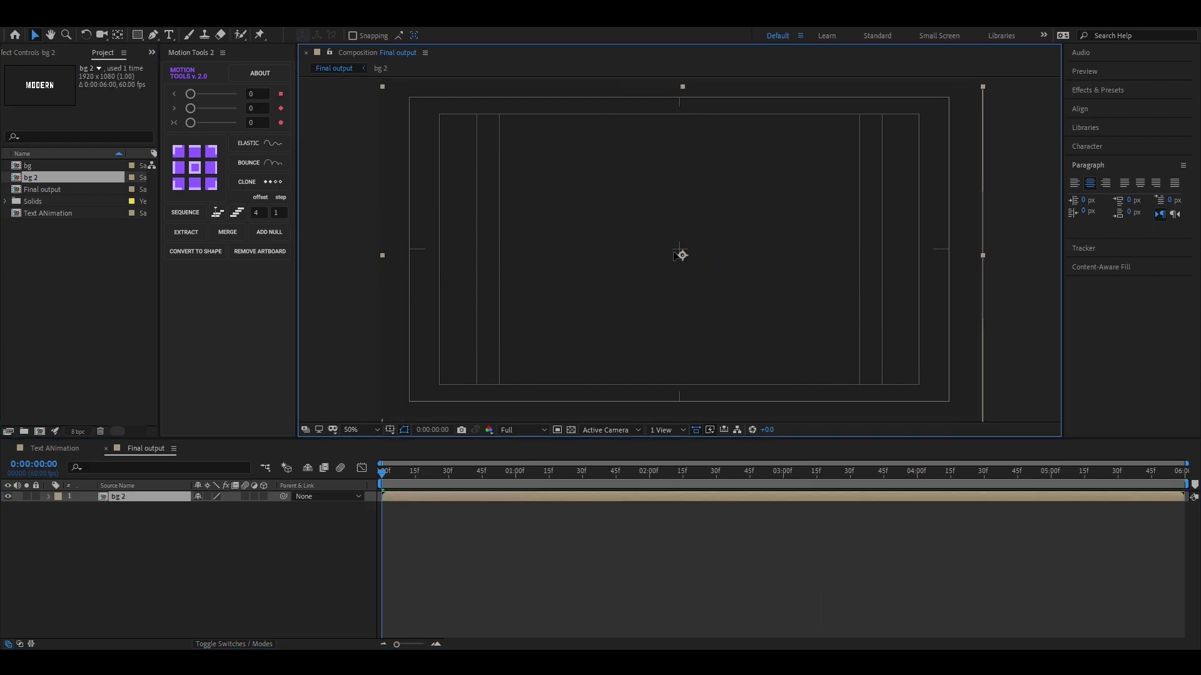
{"action": "key", "text": "space"}
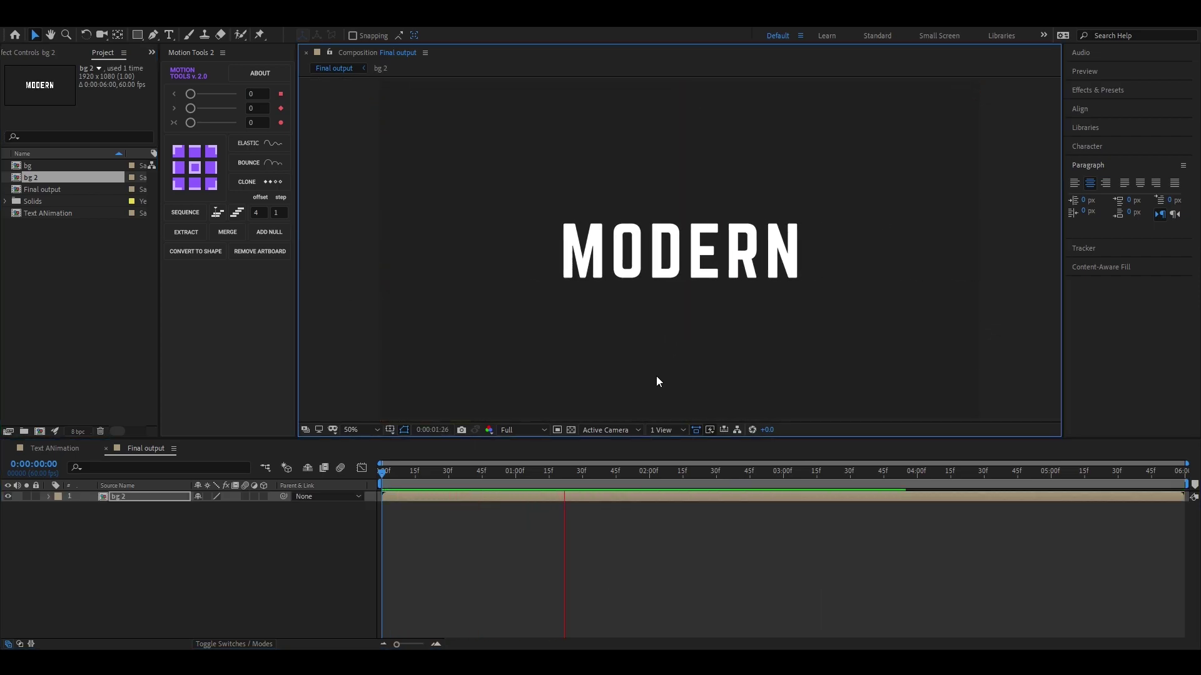
{"action": "key", "text": "space"}
- Move to 0:00:01:59 and centre the bg 2 layer horizontally and vertically in the composition
{"action": "left_click_drag", "start_coordinate": [601, 475], "coordinate": [645, 508]}
{"action": "key", "text": "comma"}
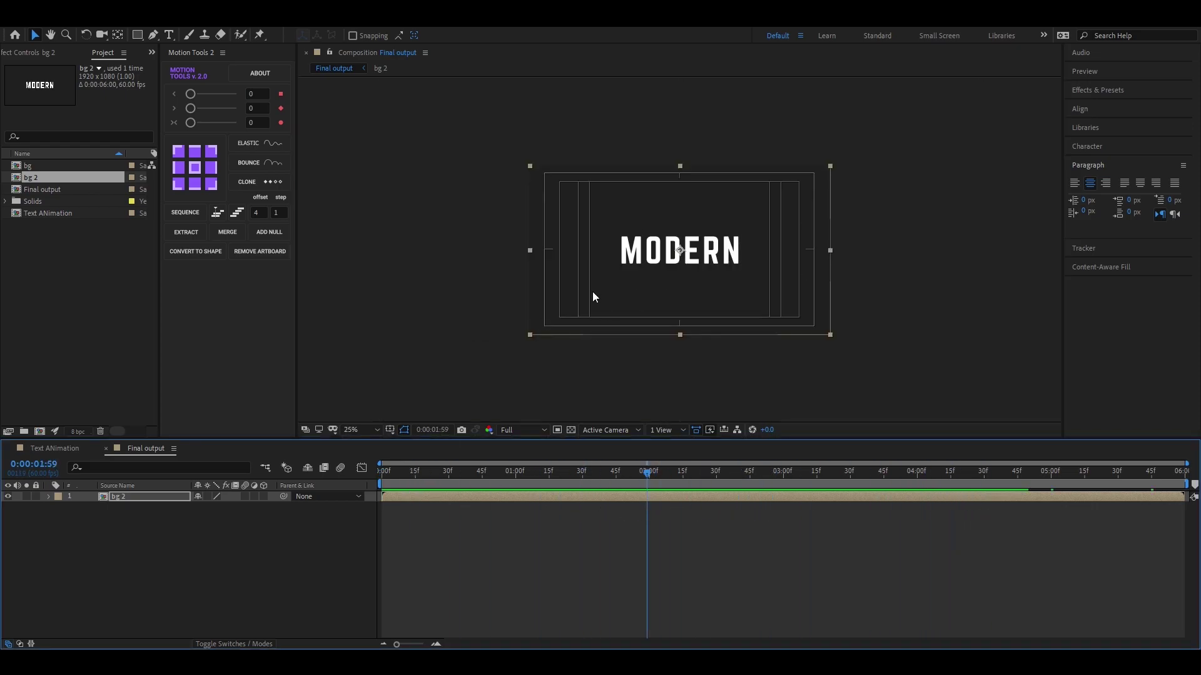
{"action": "left_click", "coordinate": [116, 505]}
{"action": "left_click", "coordinate": [122, 496]}
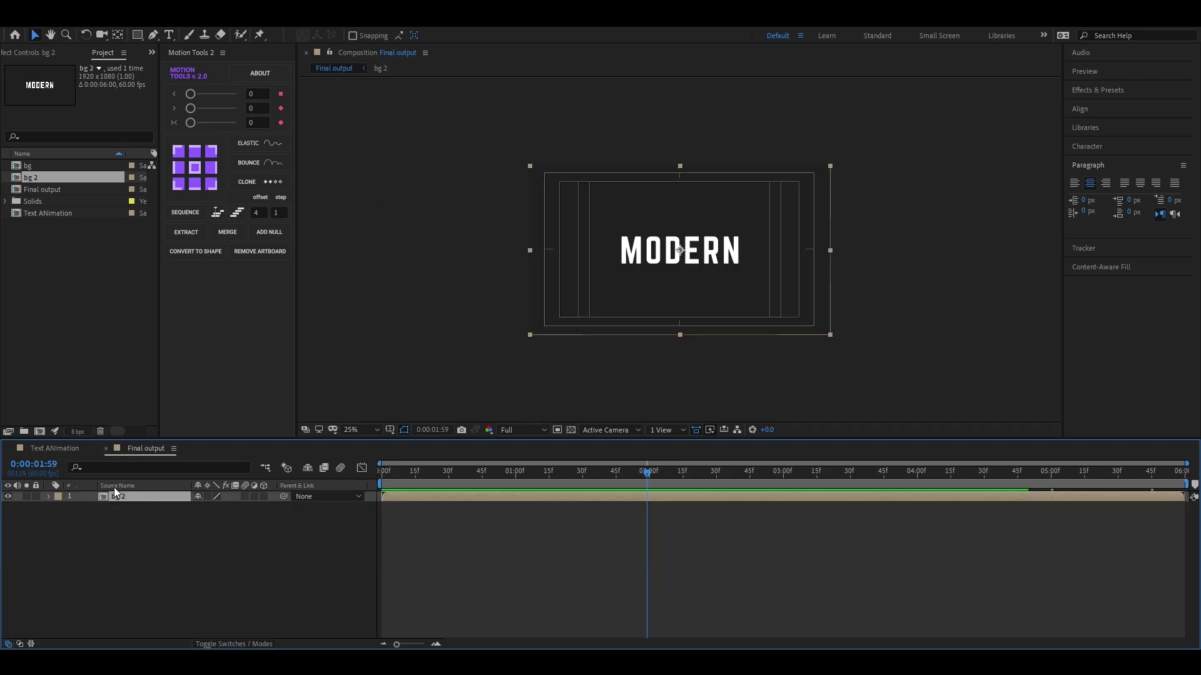
{"action": "left_click", "coordinate": [120, 506]}
{"action": "left_click", "coordinate": [136, 496]}
{"action": "scroll", "coordinate": [716, 282], "scroll_direction": "up", "scroll_amount": 2}
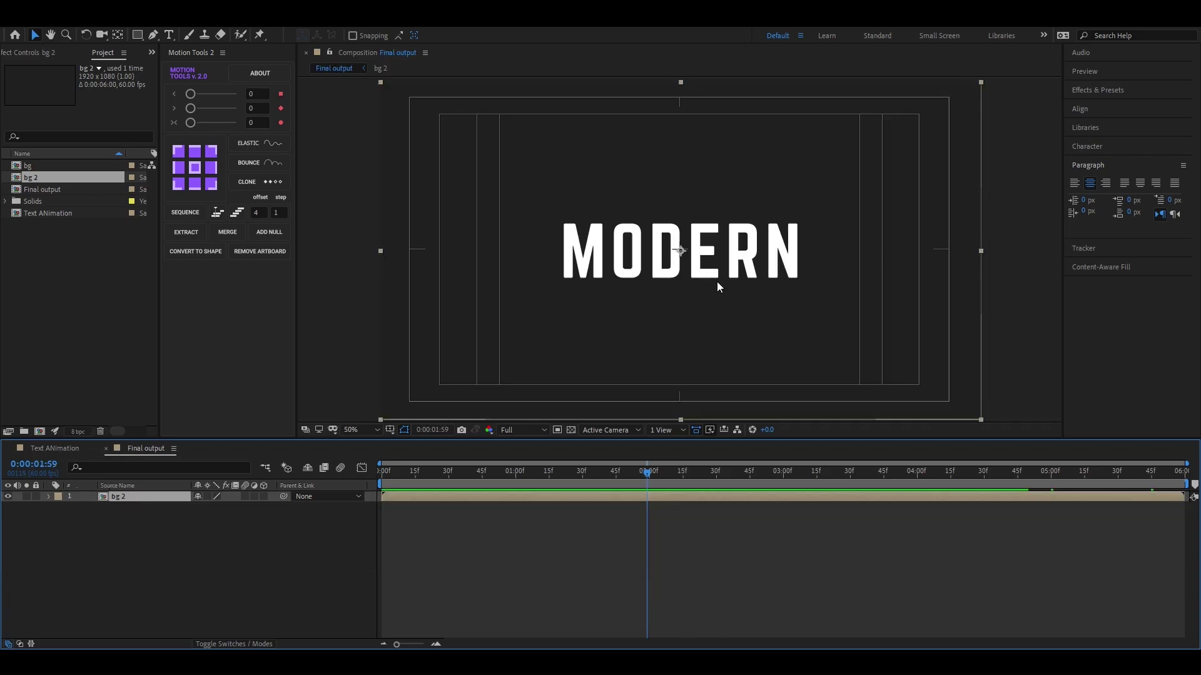
{"action": "left_click", "coordinate": [1080, 109]}
{"action": "left_click", "coordinate": [1097, 140]}
{"action": "left_click", "coordinate": [1161, 140]}
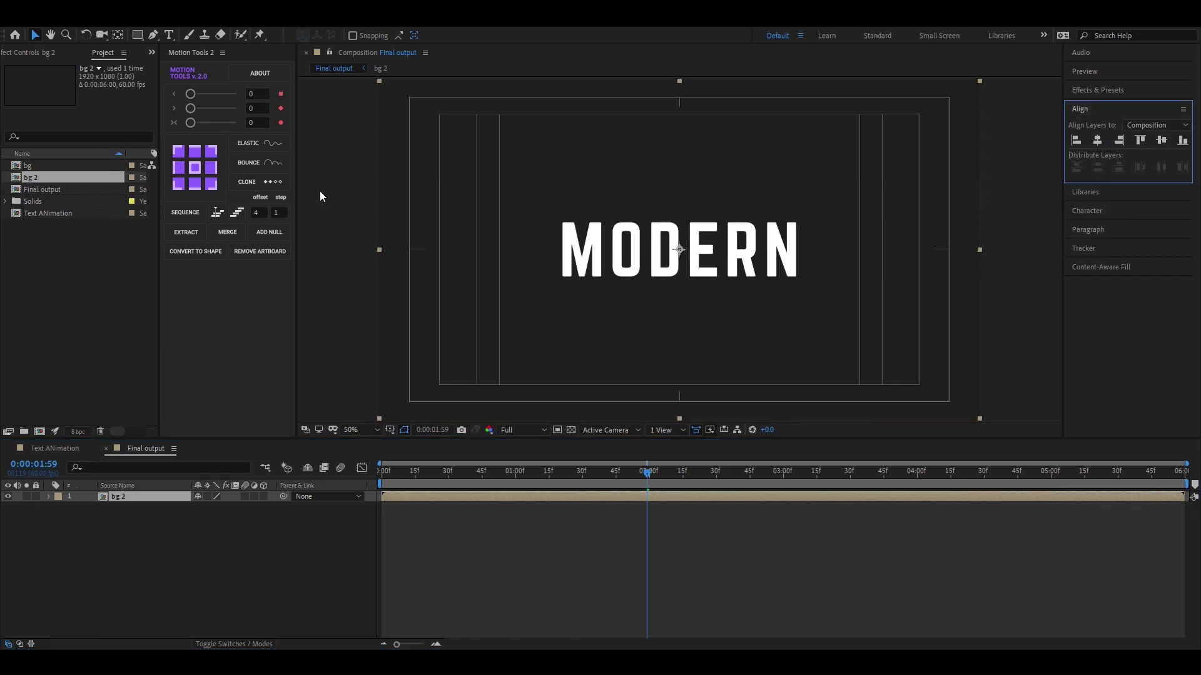
- Apply the Fill effect to the bg 2 layer
{"action": "key", "text": "ctrl+space"}
{"action": "type", "text": "fill"}
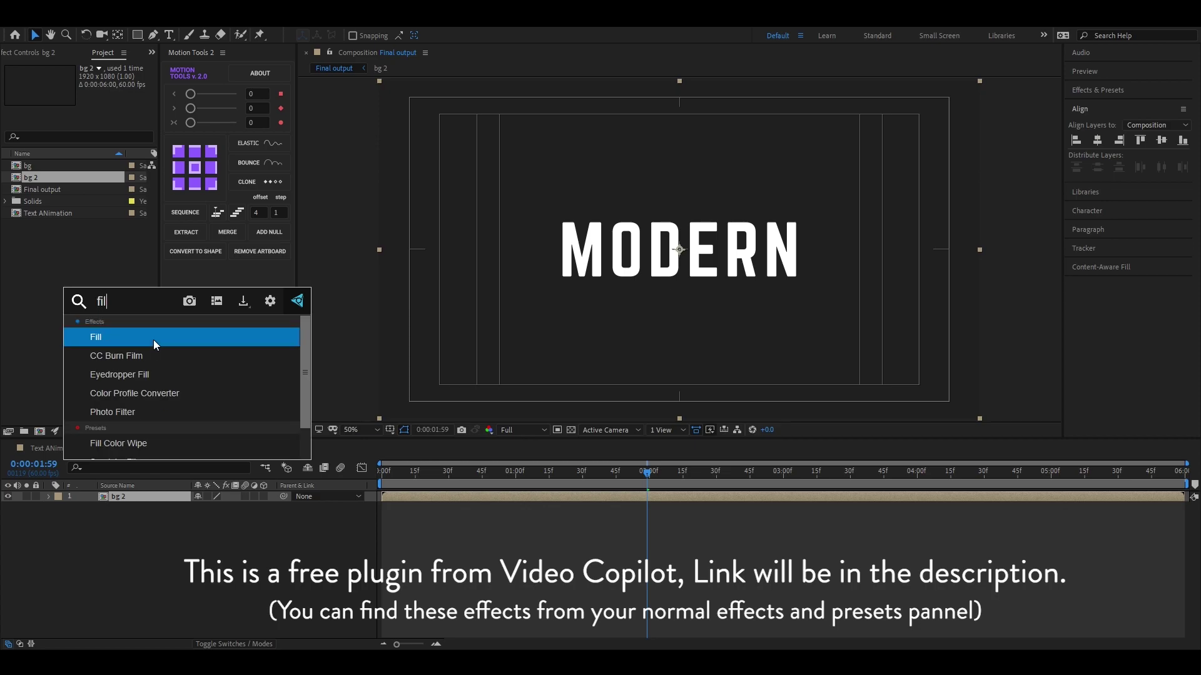
{"action": "key", "text": "Return"}
- Create a full-frame bright blue solid and place it below the bg 2 layer
{"action": "right_click", "coordinate": [139, 538]}
{"action": "mouse_move", "coordinate": [206, 401]}
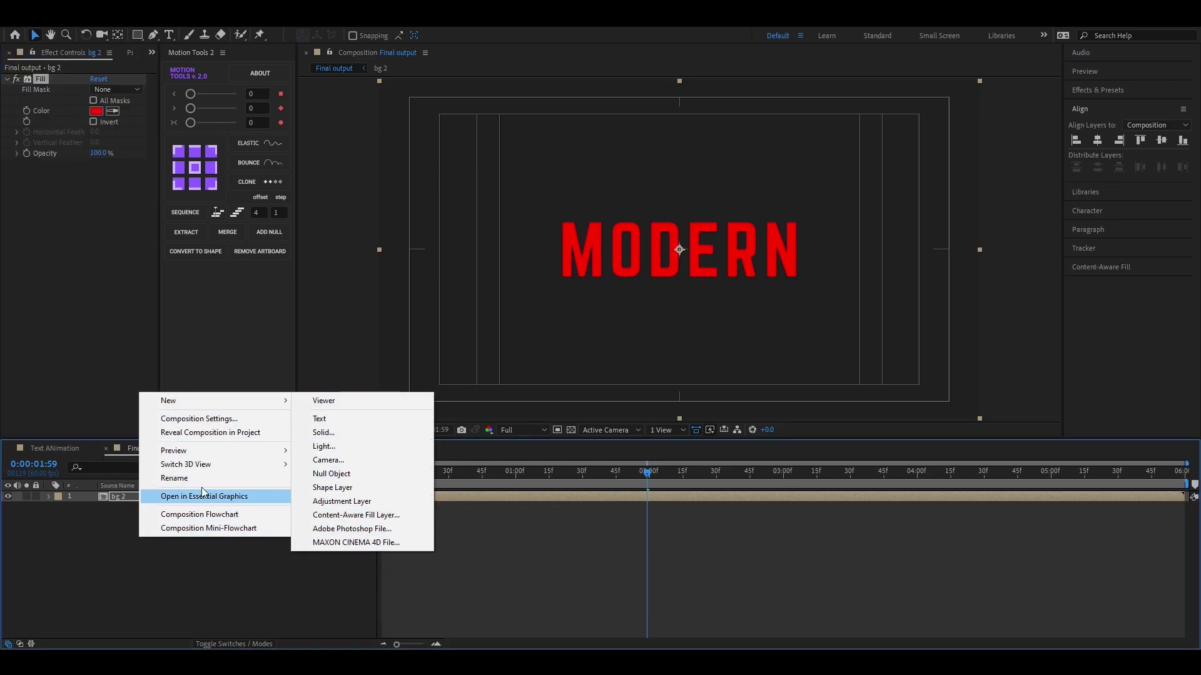
{"action": "left_click", "coordinate": [324, 432]}
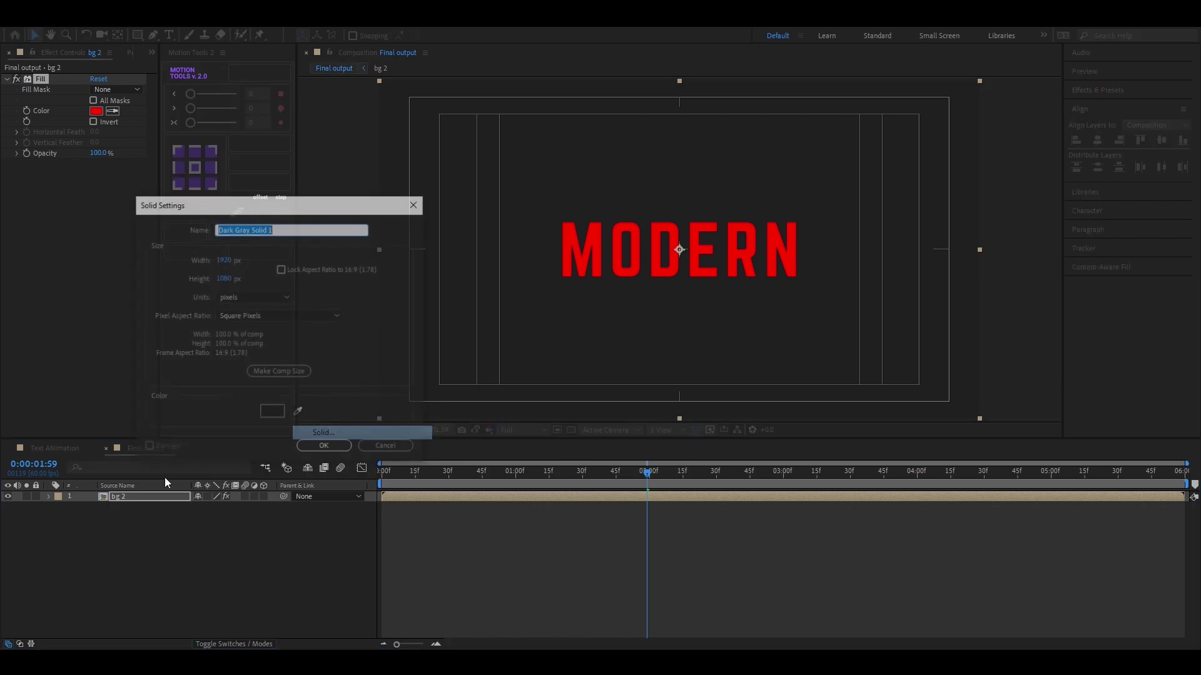
{"action": "left_click", "coordinate": [284, 416]}
{"action": "left_click", "coordinate": [599, 474]}
{"action": "left_click_drag", "start_coordinate": [583, 452], "coordinate": [598, 487]}
{"action": "left_click", "coordinate": [674, 421]}
{"action": "left_click", "coordinate": [322, 448]}
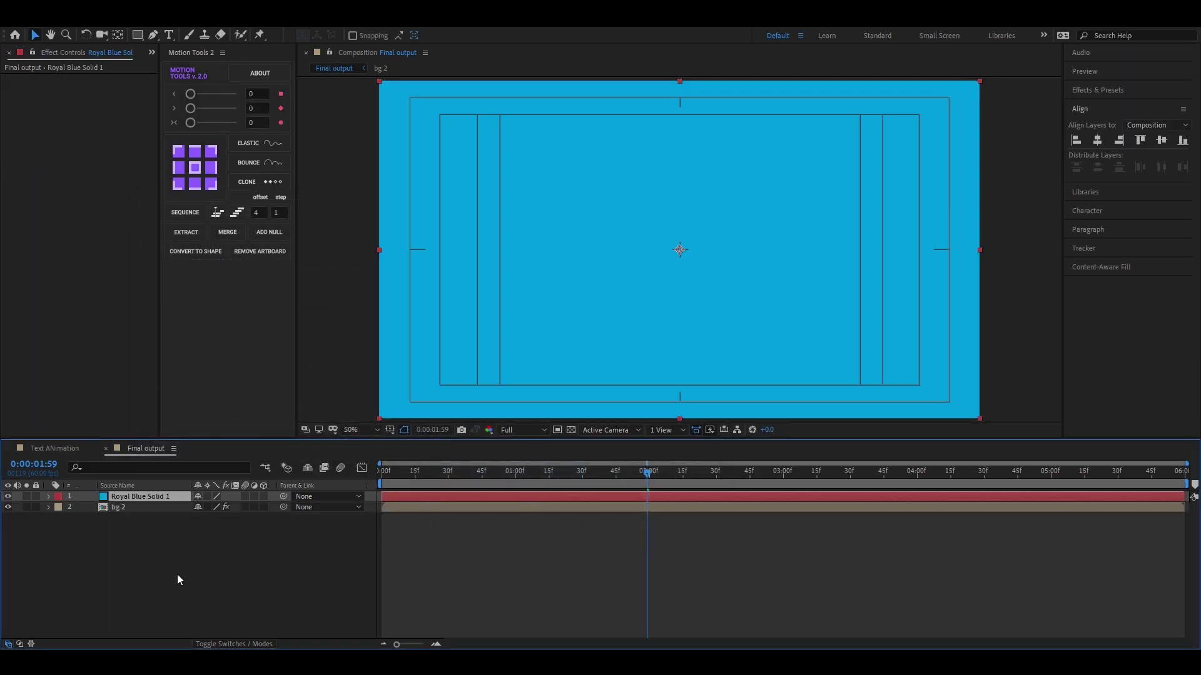
{"action": "left_click_drag", "start_coordinate": [128, 501], "coordinate": [122, 539]}
{"action": "left_click", "coordinate": [122, 539]}
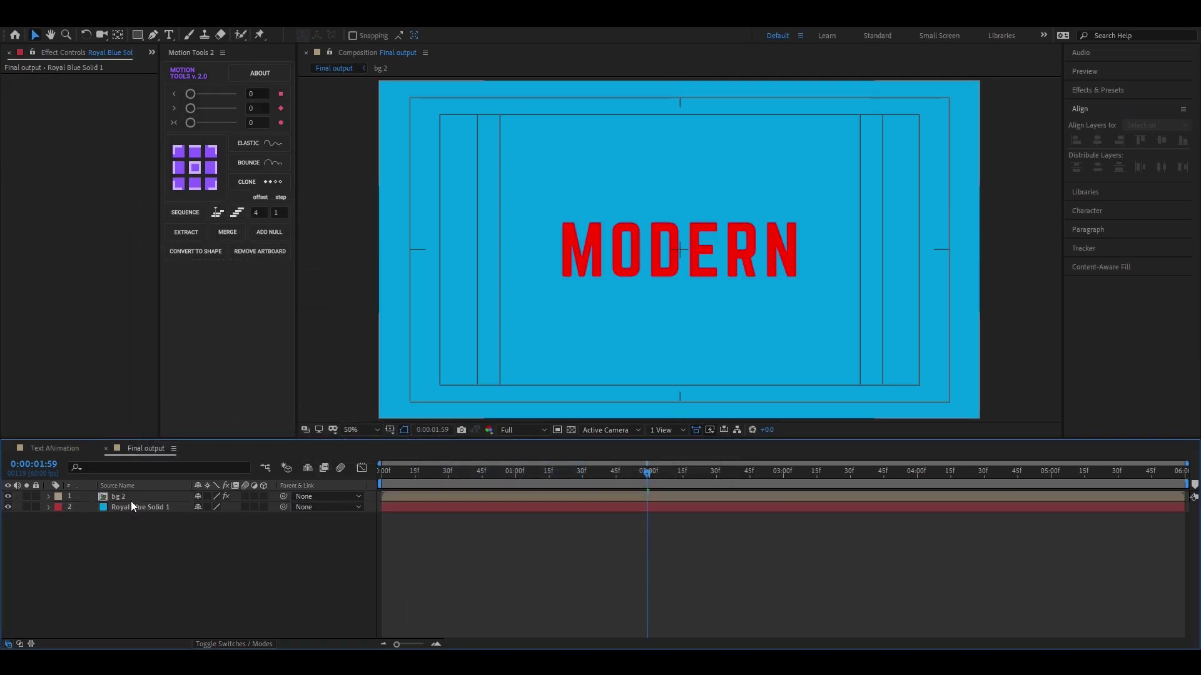
- Apply the Fill effect to the blue solid and set its color to a bright cyan
{"action": "left_click", "coordinate": [130, 507]}
{"action": "key", "text": "ctrl+space"}
{"action": "type", "text": "fill"}
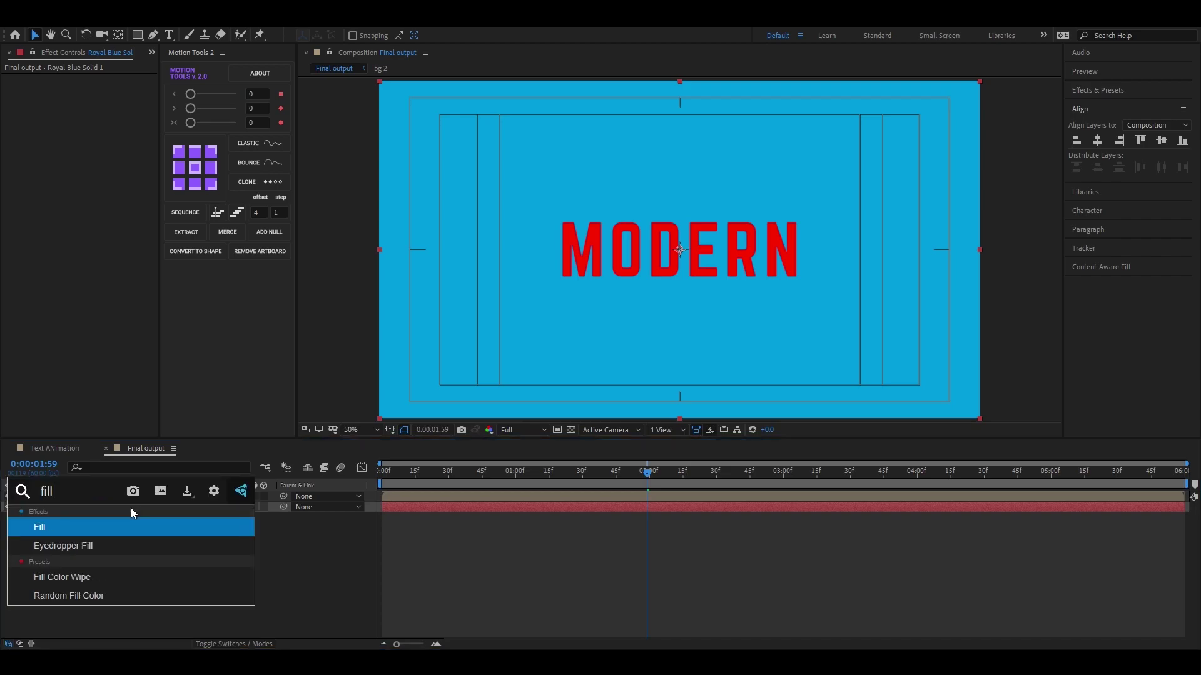
{"action": "key", "text": "Return"}
{"action": "left_click", "coordinate": [96, 111]}
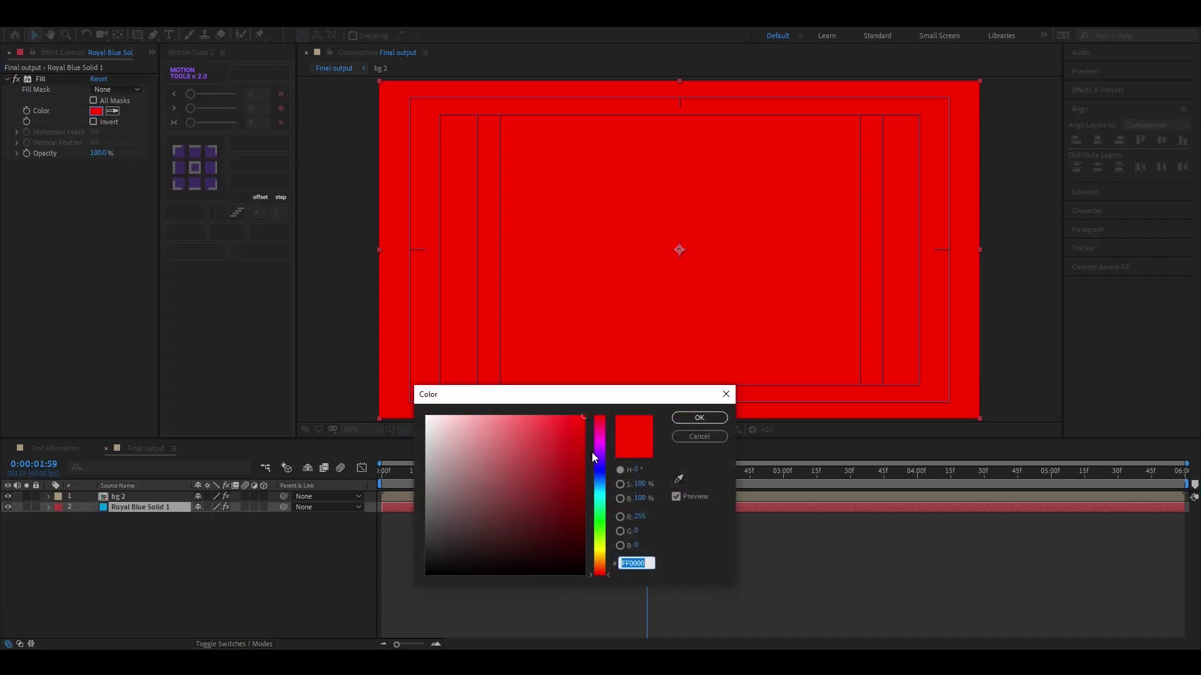
{"action": "left_click", "coordinate": [599, 494]}
{"action": "left_click_drag", "start_coordinate": [603, 497], "coordinate": [606, 494]}
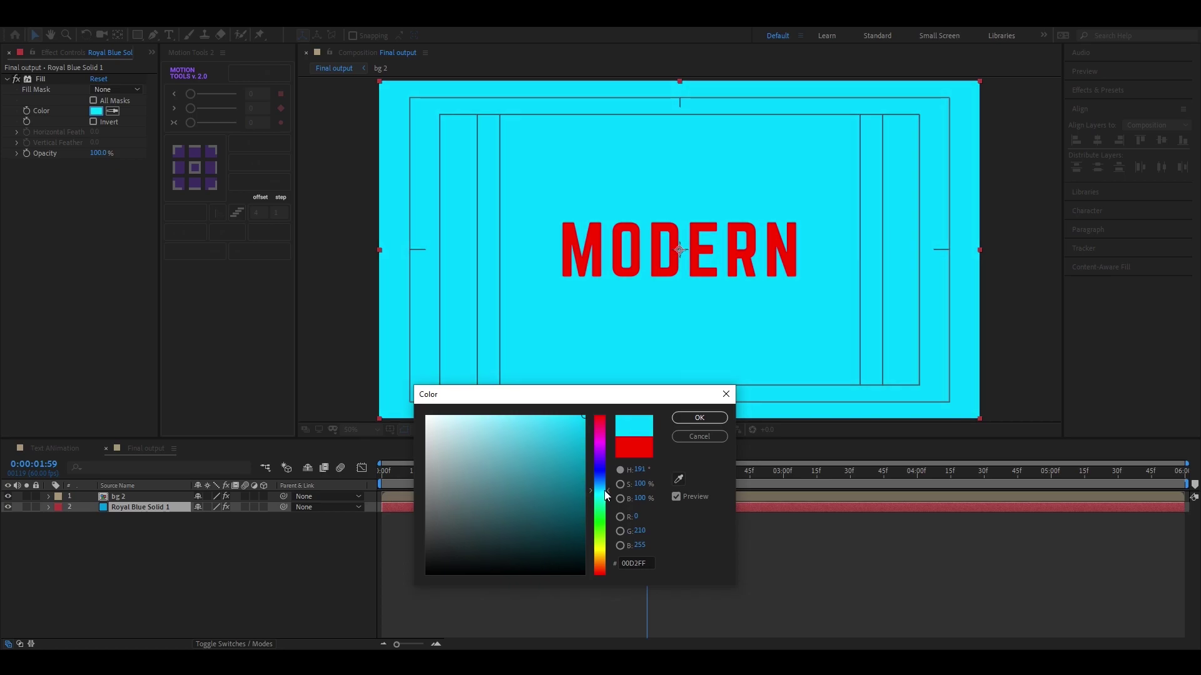
{"action": "left_click", "coordinate": [699, 417]}
- Match bg 2's fill color to the background by sampling the cyan, 00D8FF, from the composition
{"action": "left_click", "coordinate": [124, 496]}
{"action": "left_click", "coordinate": [96, 111]}
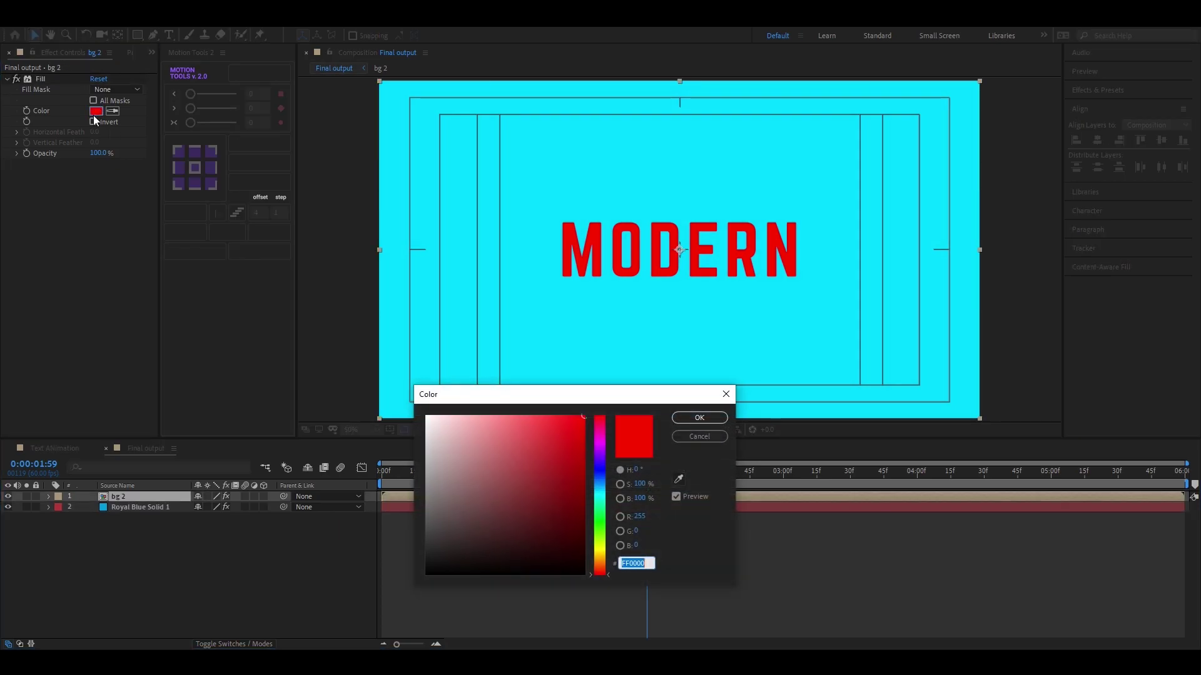
{"action": "left_click", "coordinate": [679, 479]}
{"action": "left_click", "coordinate": [685, 352]}
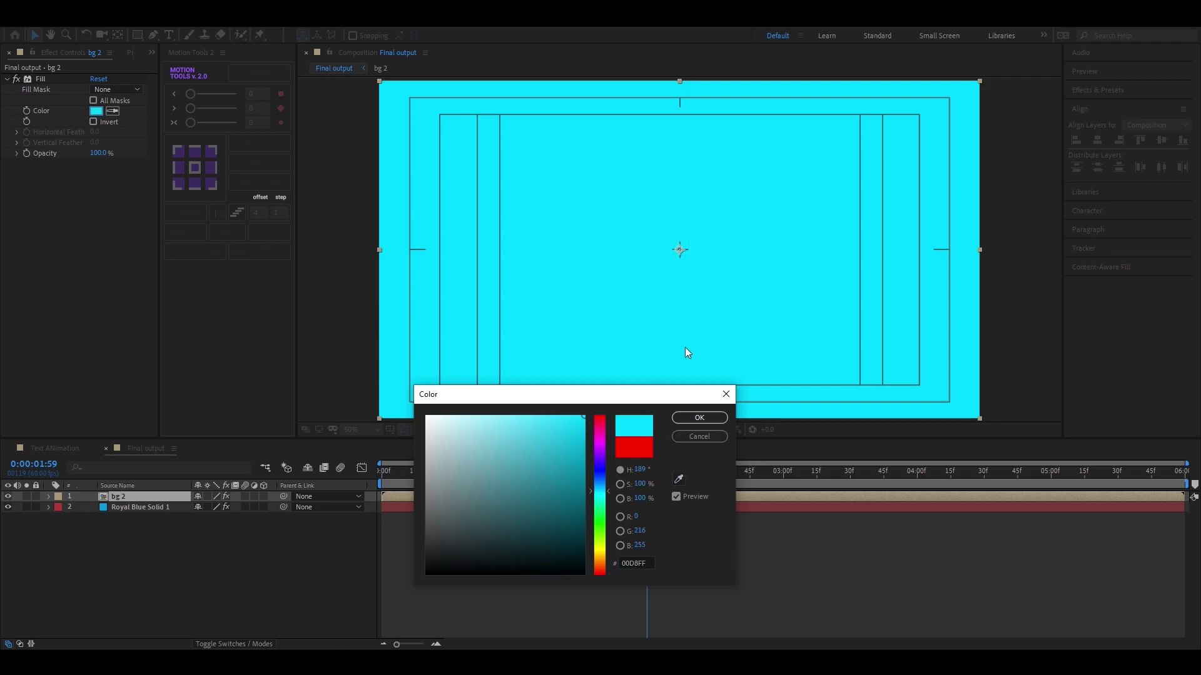
{"action": "left_click", "coordinate": [699, 418]}
- Add a Drop Shadow to bg 2 with distance 0 and softness 42
{"action": "key", "text": "s"}
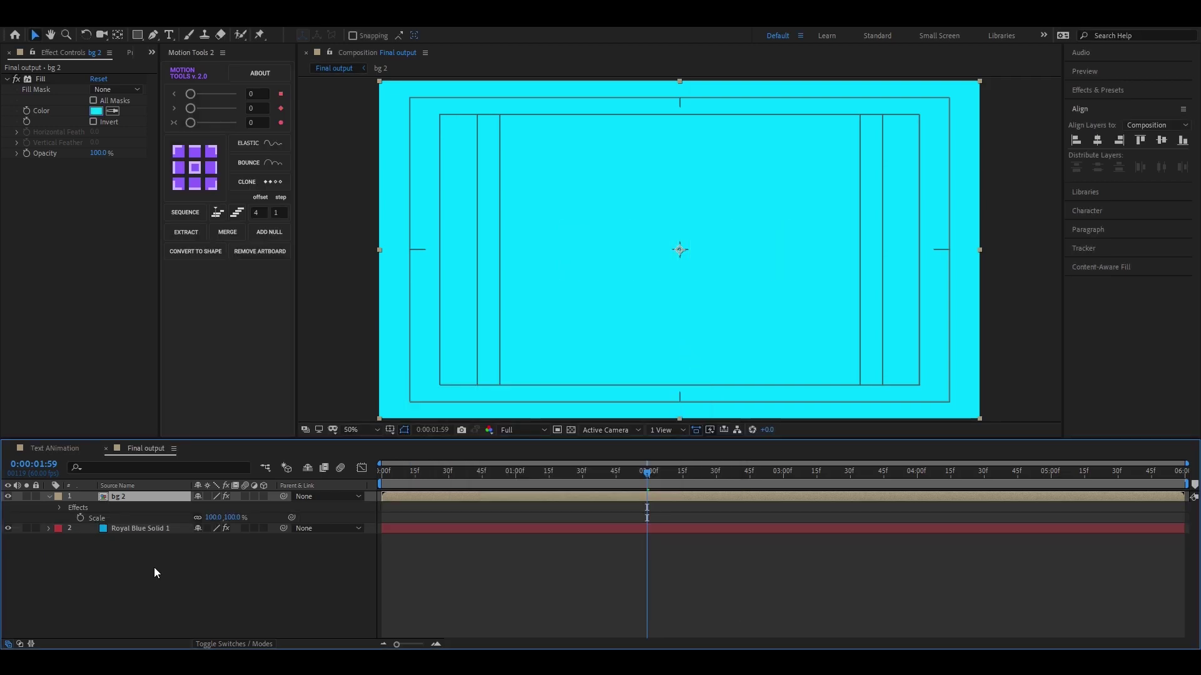
{"action": "key", "text": "ctrl+space"}
{"action": "type", "text": "drop"}
{"action": "key", "text": "Return"}
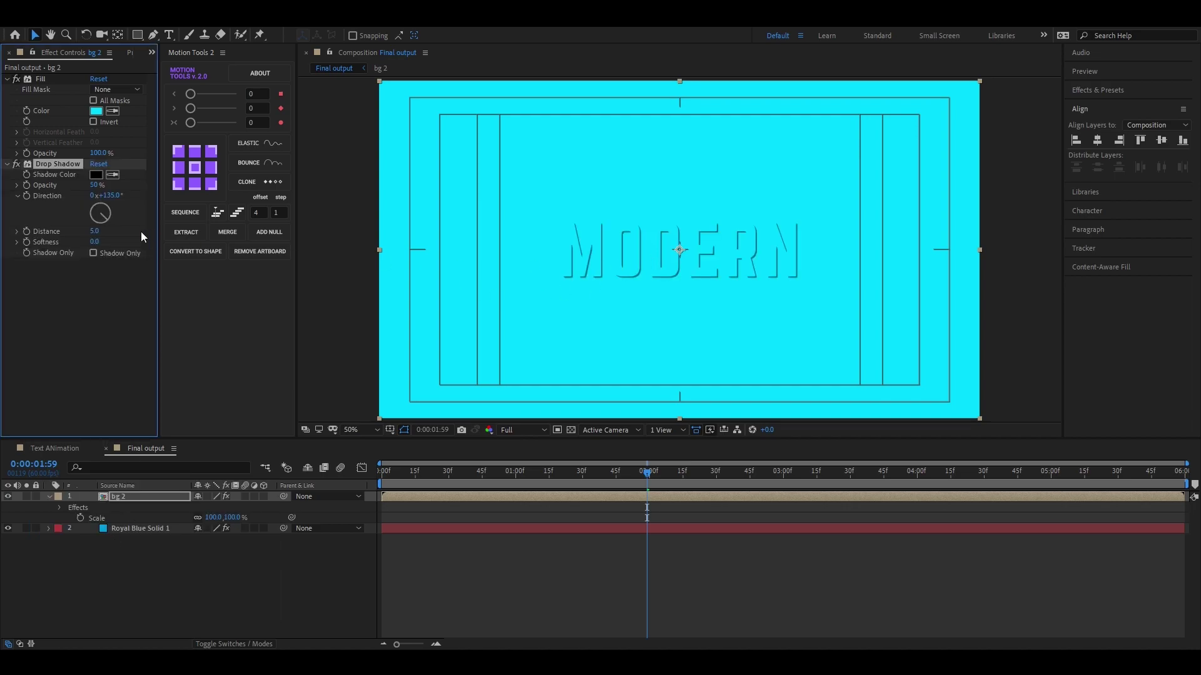
{"action": "left_click_drag", "start_coordinate": [95, 233], "coordinate": [118, 241]}
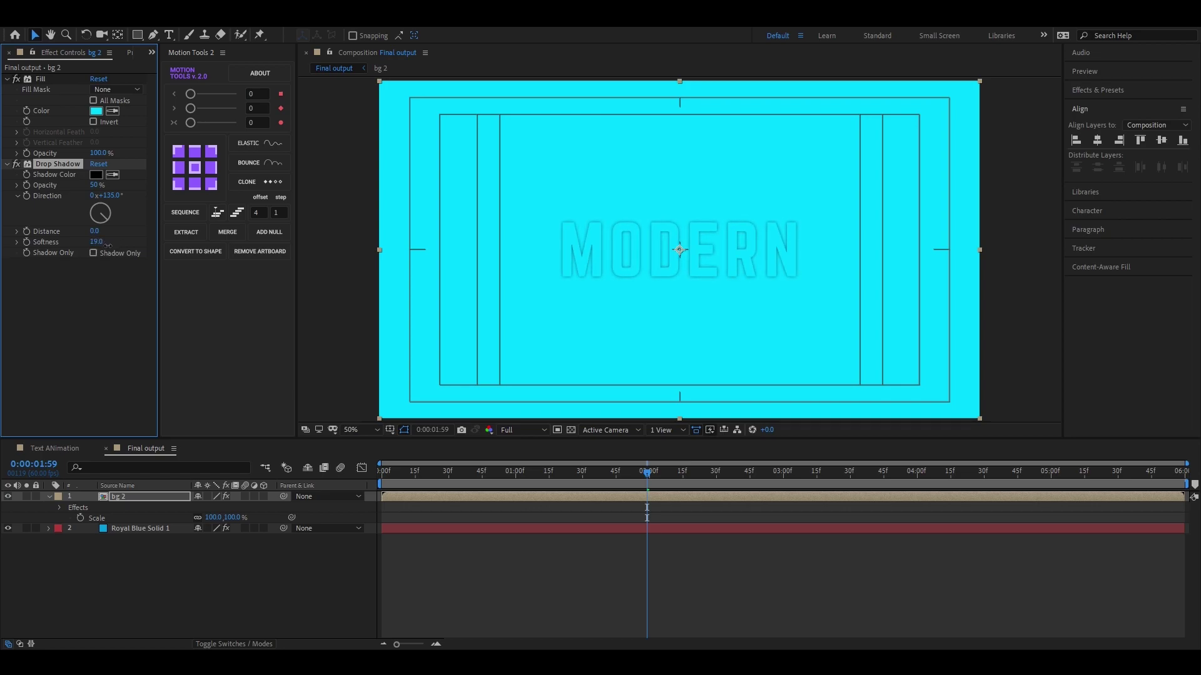
{"action": "left_click_drag", "start_coordinate": [107, 244], "coordinate": [126, 245]}
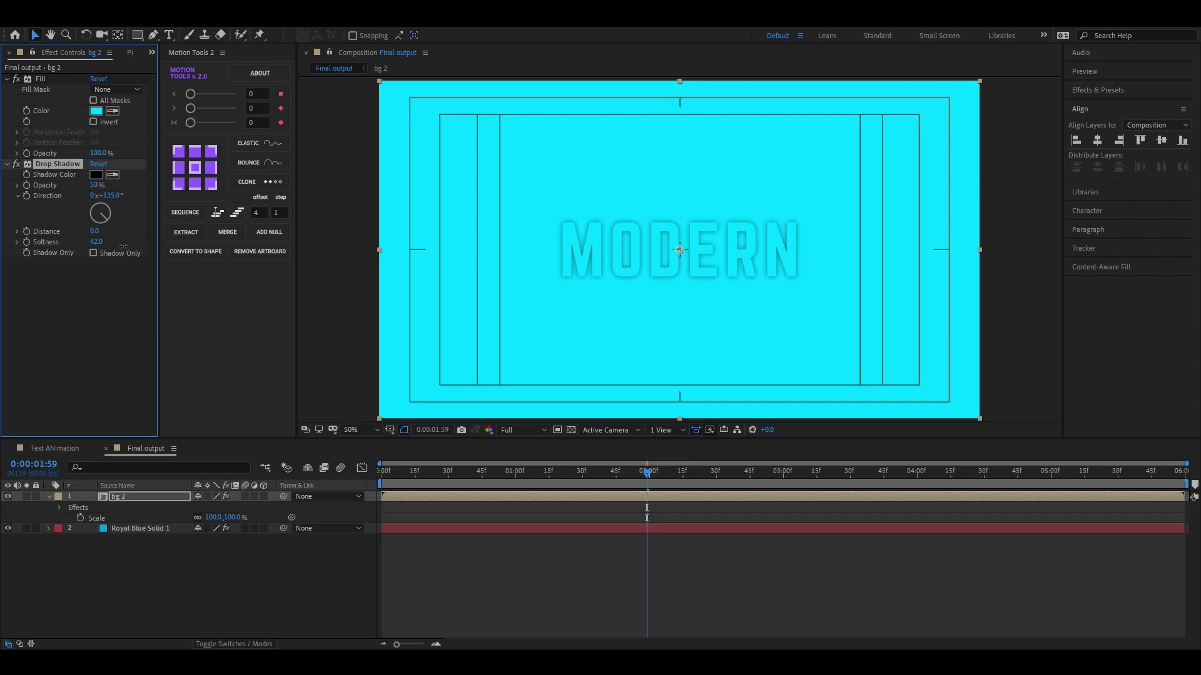
- Show only bg 2's Scale property and enlarge the layer to 362%
{"action": "key", "text": "s"}
{"action": "key", "text": "s"}
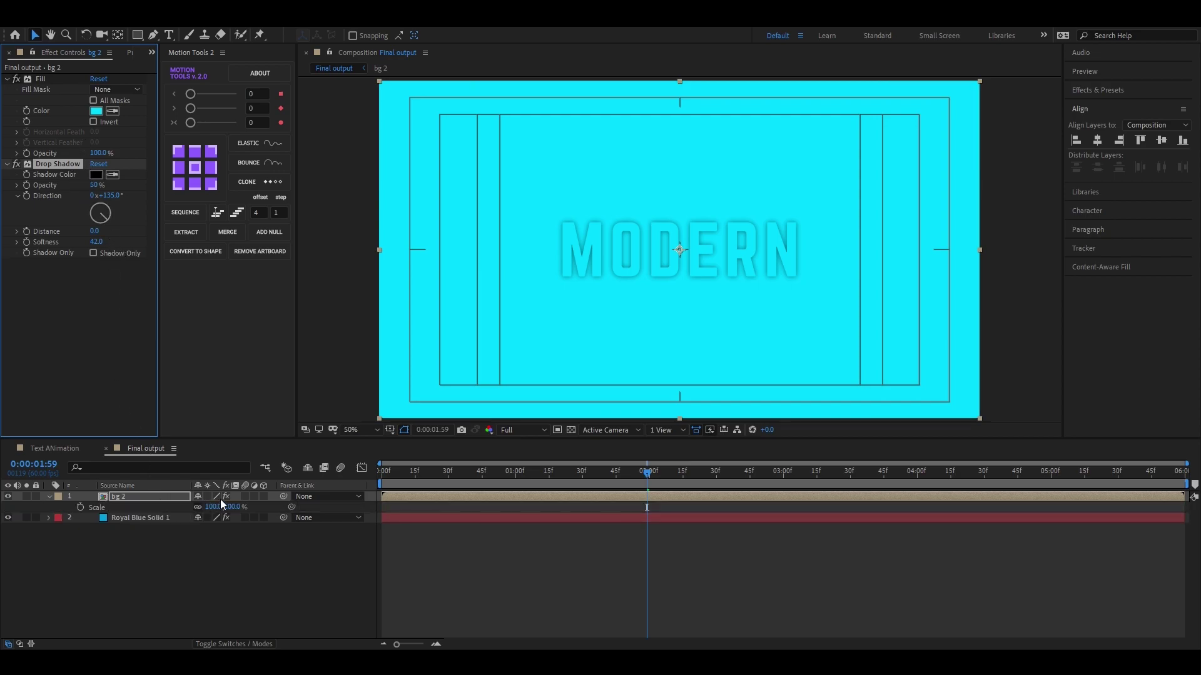
{"action": "left_click_drag", "start_coordinate": [236, 507], "coordinate": [402, 514]}
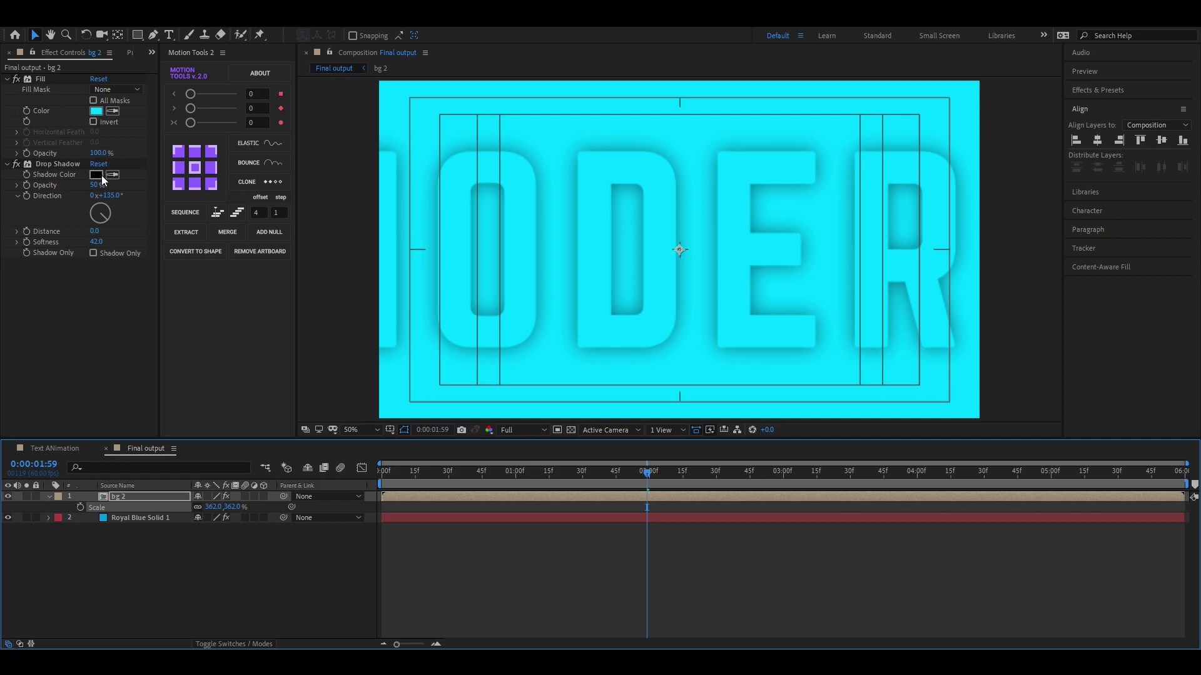
- Change bg 2's drop shadow color from the sampled cyan to a darker blue, about 0074B0
{"action": "left_click", "coordinate": [130, 182]}
{"action": "left_click", "coordinate": [420, 371]}
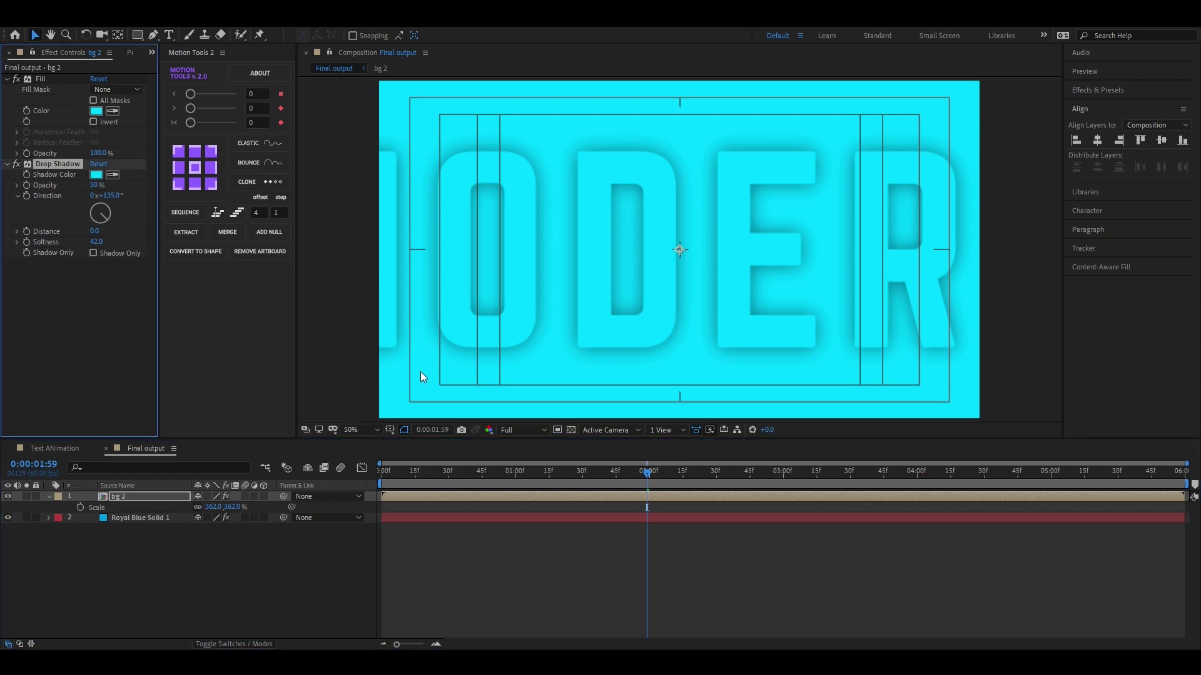
{"action": "left_click_drag", "start_coordinate": [576, 425], "coordinate": [598, 486]}
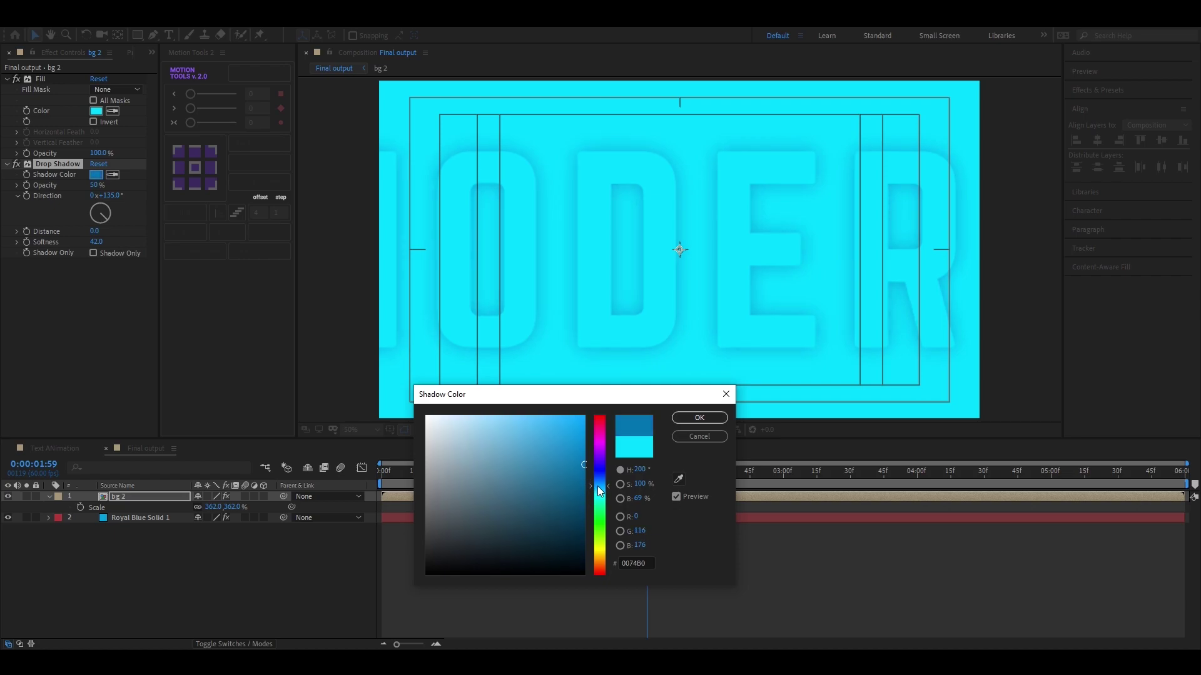
{"action": "left_click", "coordinate": [697, 419]}
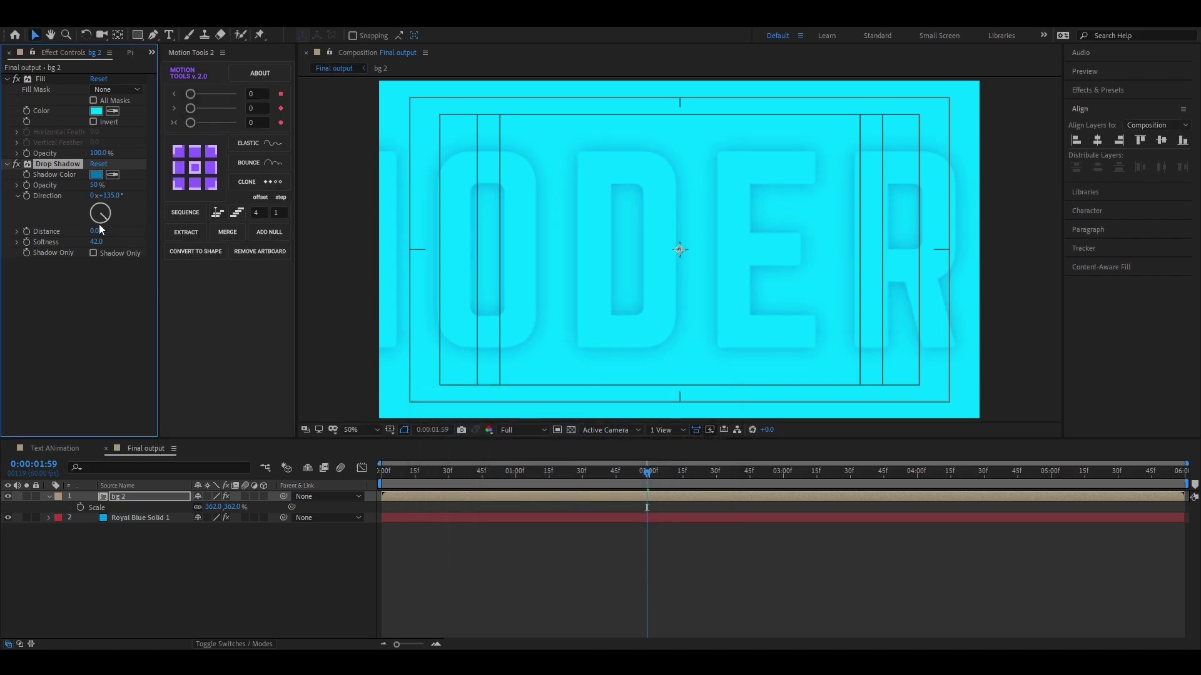
- Set bg 2's scale to 306% and hide the title/action safe guides
{"action": "left_click_drag", "start_coordinate": [235, 508], "coordinate": [200, 508]}
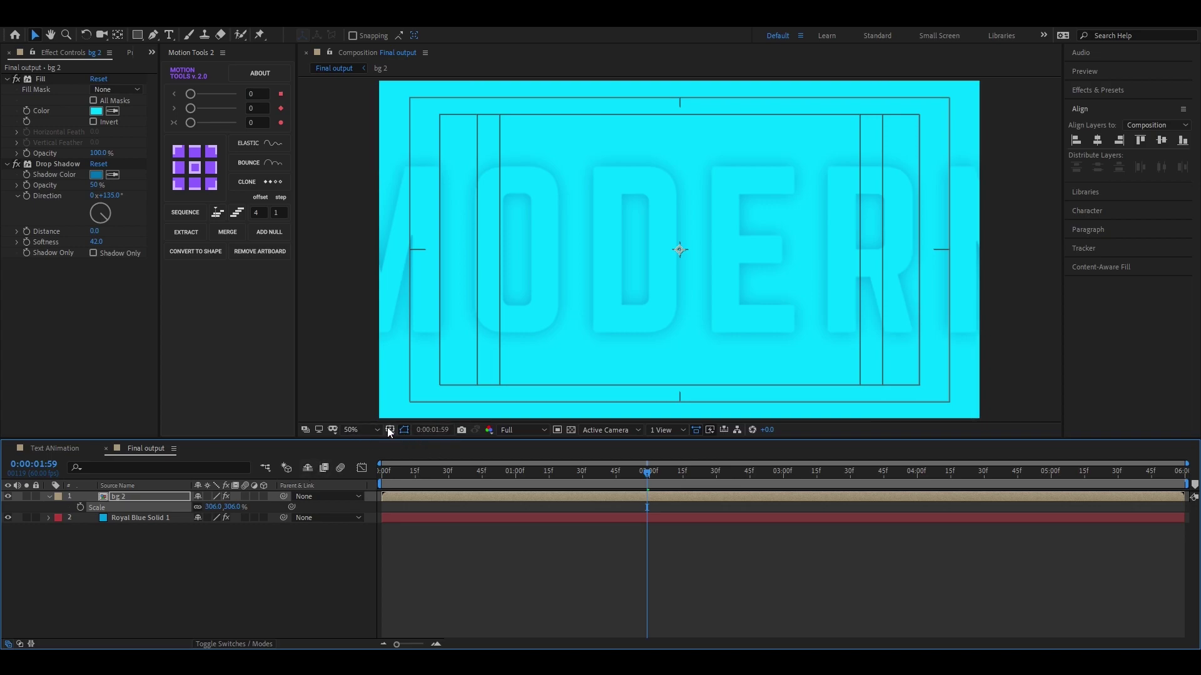
{"action": "left_click", "coordinate": [388, 431]}
{"action": "left_click", "coordinate": [473, 440]}
- Preview the enlarged background text animation from the beginning of Final output
{"action": "left_click_drag", "start_coordinate": [638, 477], "coordinate": [369, 483]}
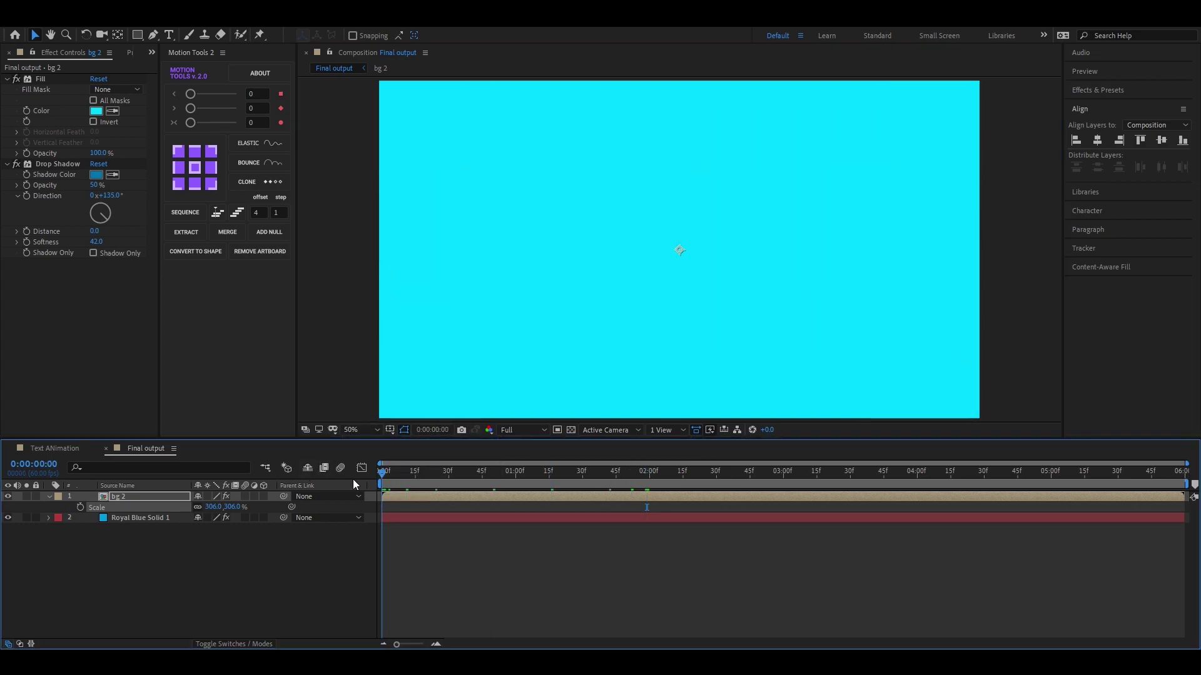
{"action": "key", "text": "space"}
{"action": "key", "text": "space"}
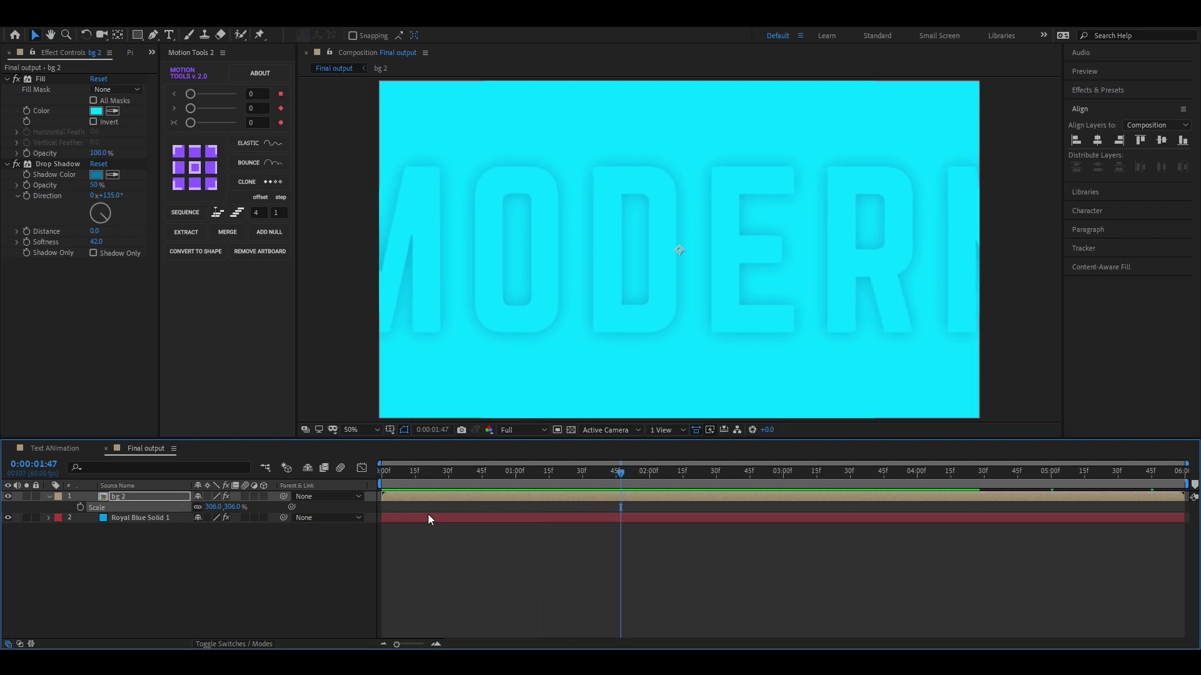
{"action": "key", "text": "space"}
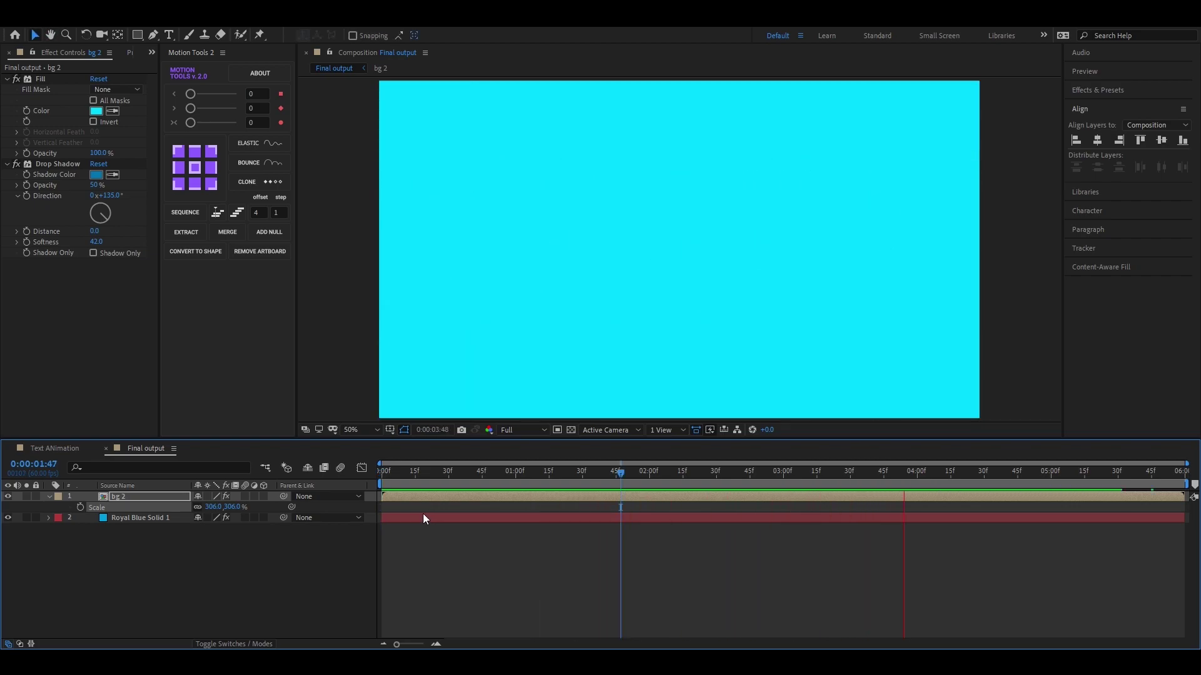
{"action": "key", "text": "space"}
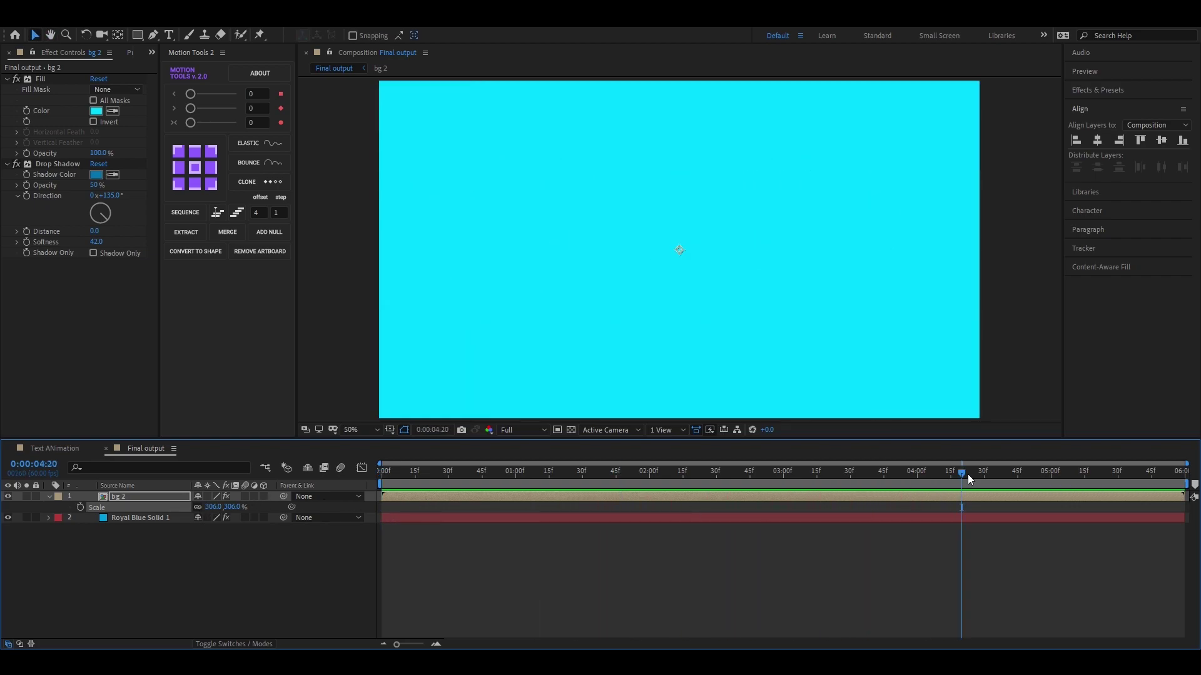
- Reduce bg 2's scale to 277% while viewing the frame where the shadowed MODERN text is visible
{"action": "left_click_drag", "start_coordinate": [963, 474], "coordinate": [585, 480]}
{"action": "left_click_drag", "start_coordinate": [212, 508], "coordinate": [197, 507]}
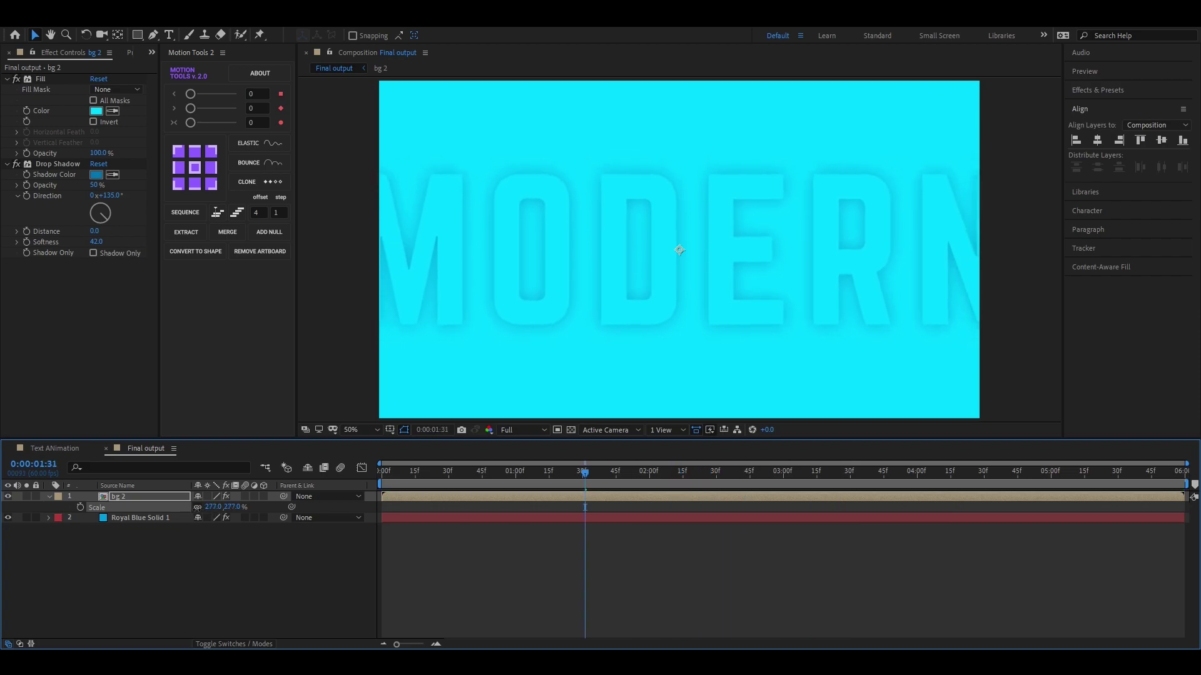
{"action": "left_click", "coordinate": [195, 586]}
- Add the Text ANimation composition to Final output as the top layer, above bg 2
{"action": "left_click", "coordinate": [60, 452]}
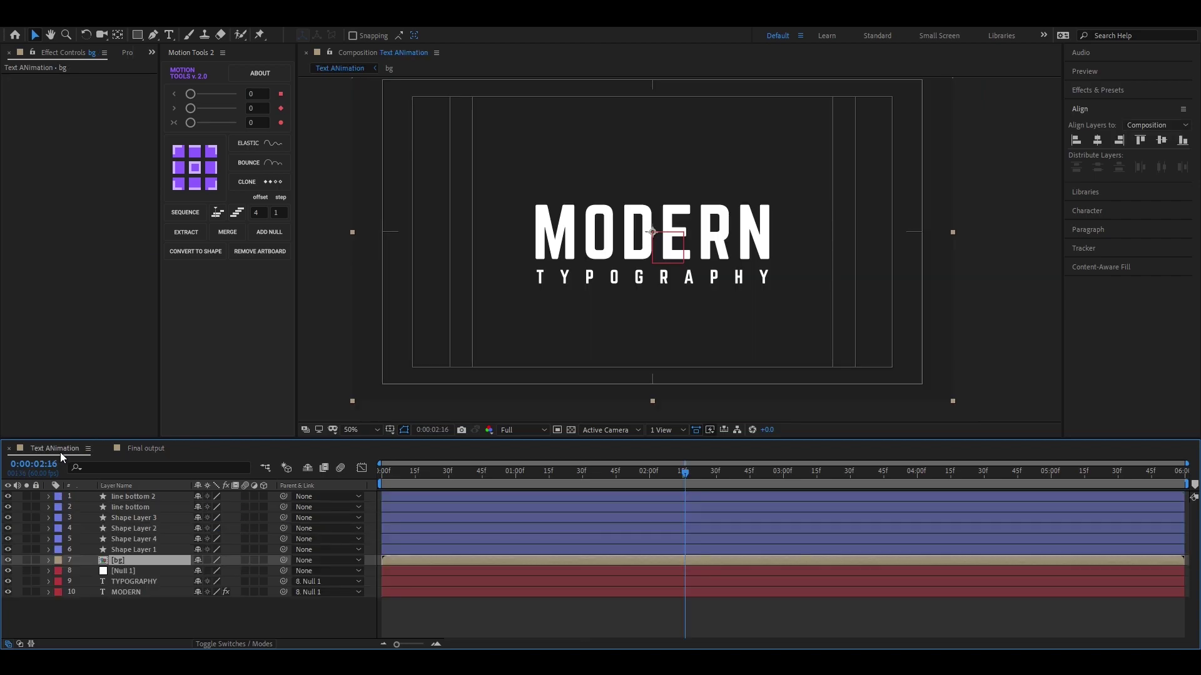
{"action": "left_click", "coordinate": [145, 449]}
{"action": "left_click", "coordinate": [128, 53]}
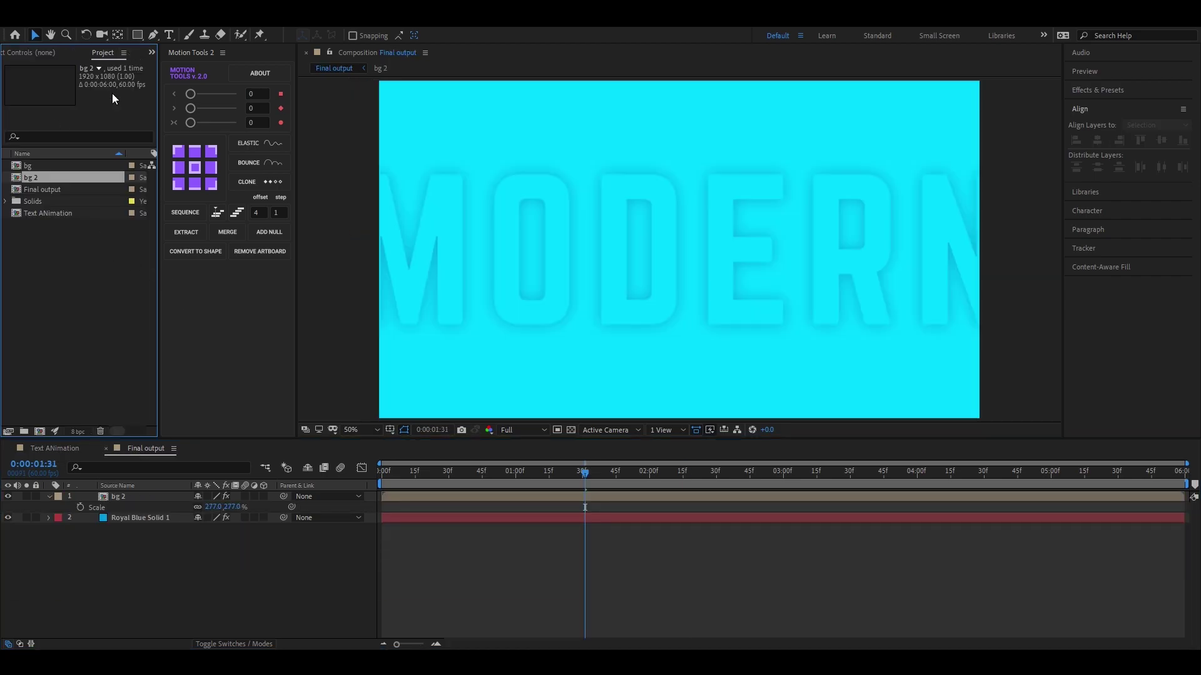
{"action": "left_click_drag", "start_coordinate": [53, 213], "coordinate": [151, 498]}
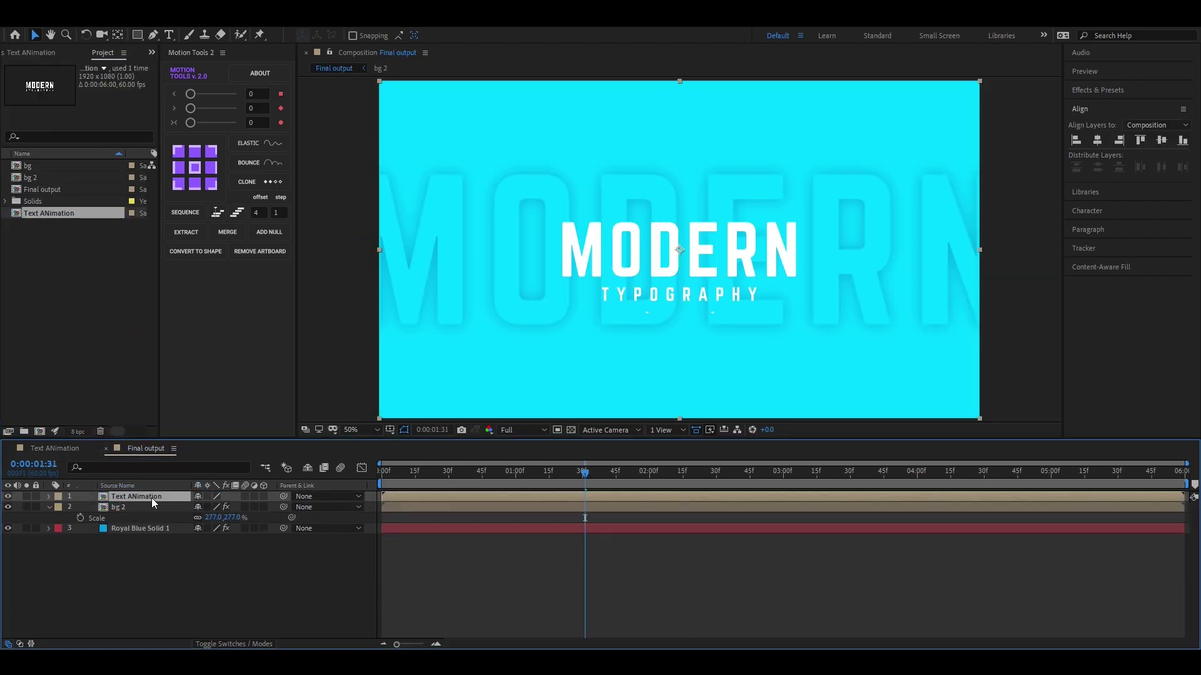
- Preview the white text over the shadowed background and collapse bg 2's displayed properties
{"action": "key", "text": "space"}
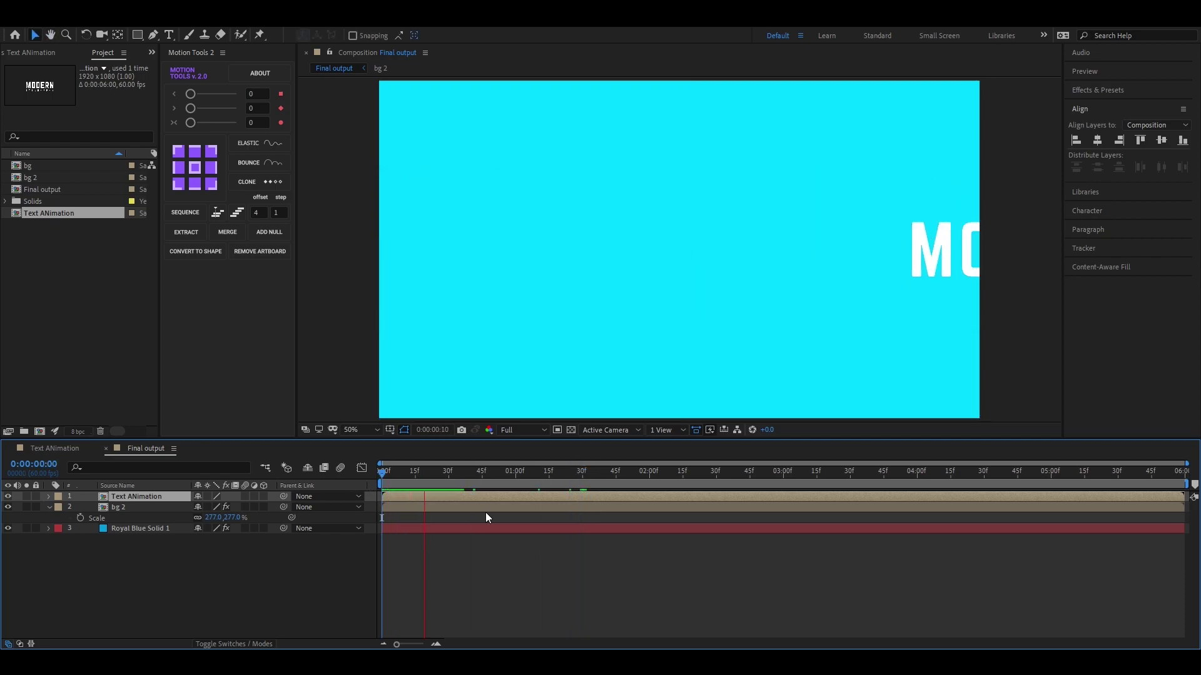
{"action": "key", "text": "space"}
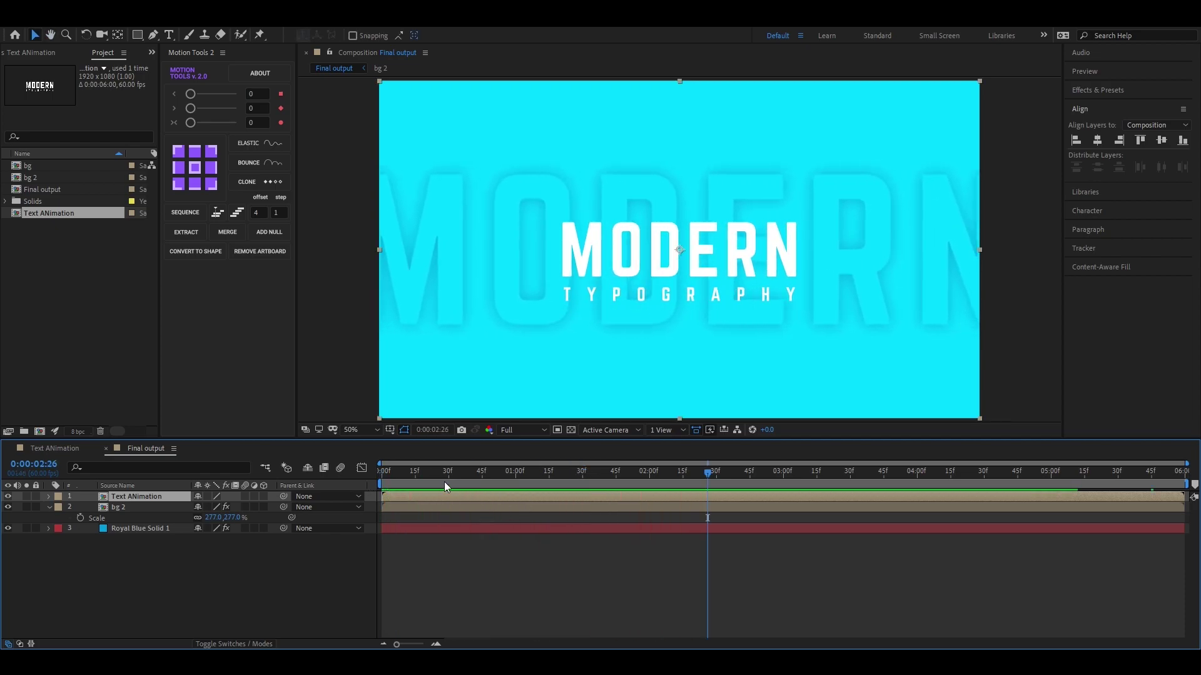
{"action": "left_click", "coordinate": [250, 564]}
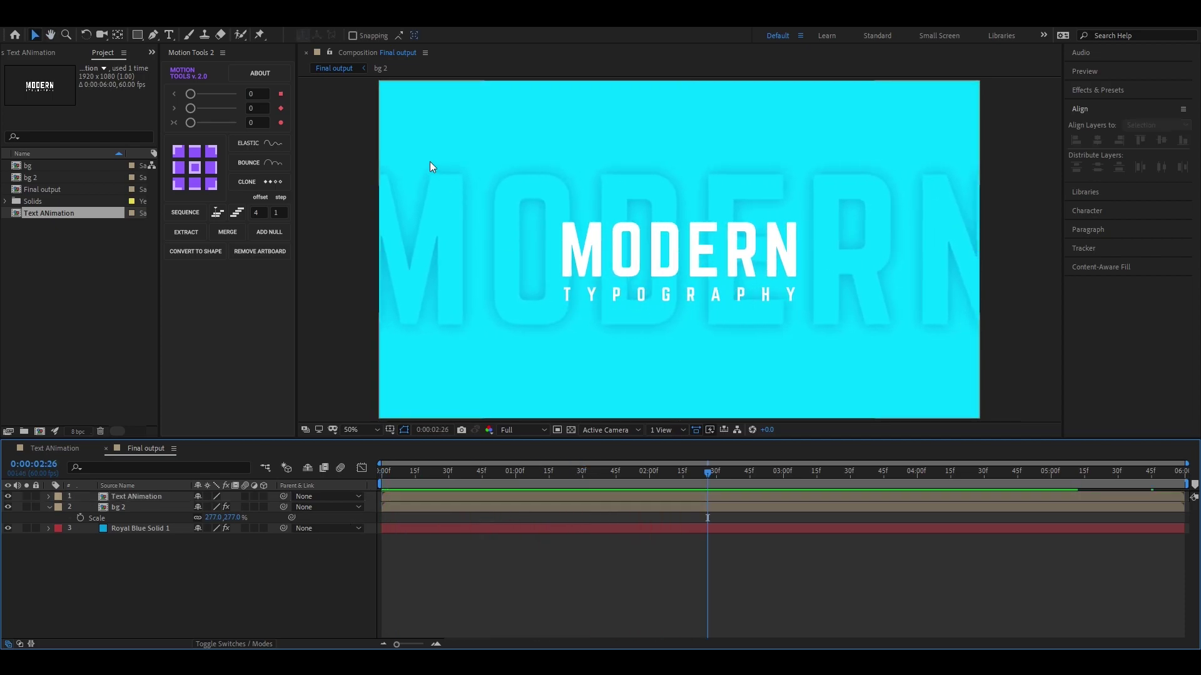
{"action": "left_click", "coordinate": [49, 507]}
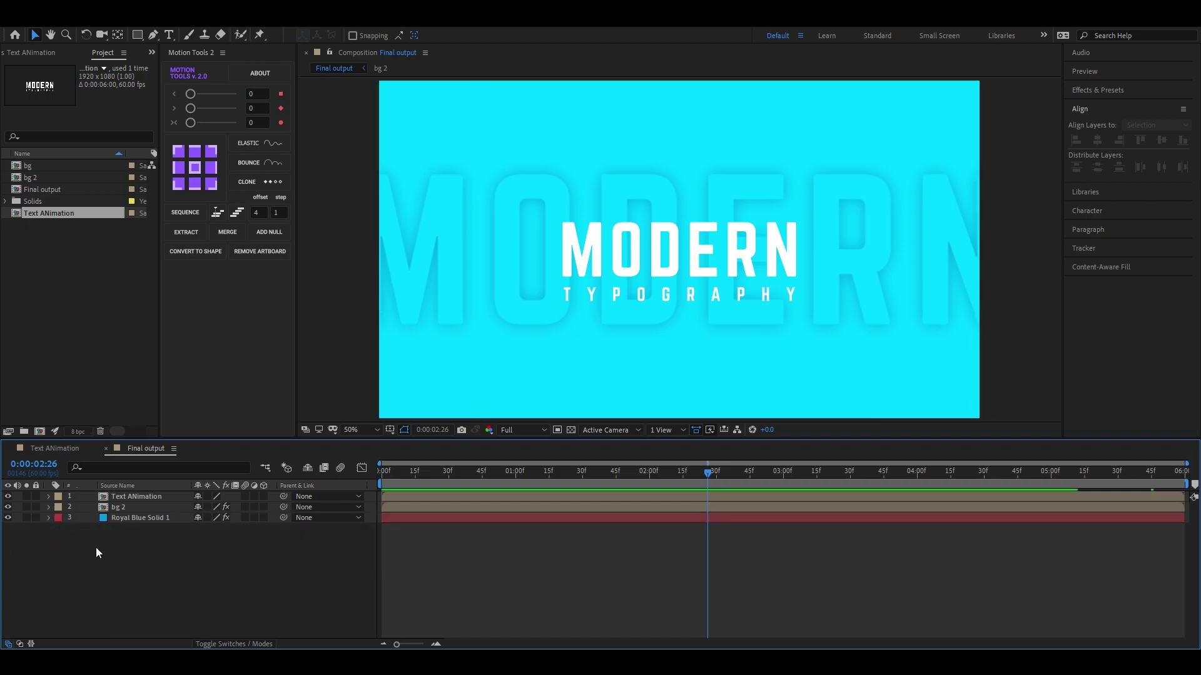
- Pre-compose all three layers of Final output into a new composition named Ready for render
{"action": "left_click_drag", "start_coordinate": [62, 550], "coordinate": [151, 494]}
{"action": "left_click", "coordinate": [156, 553]}
{"action": "key", "text": "ctrl+a"}
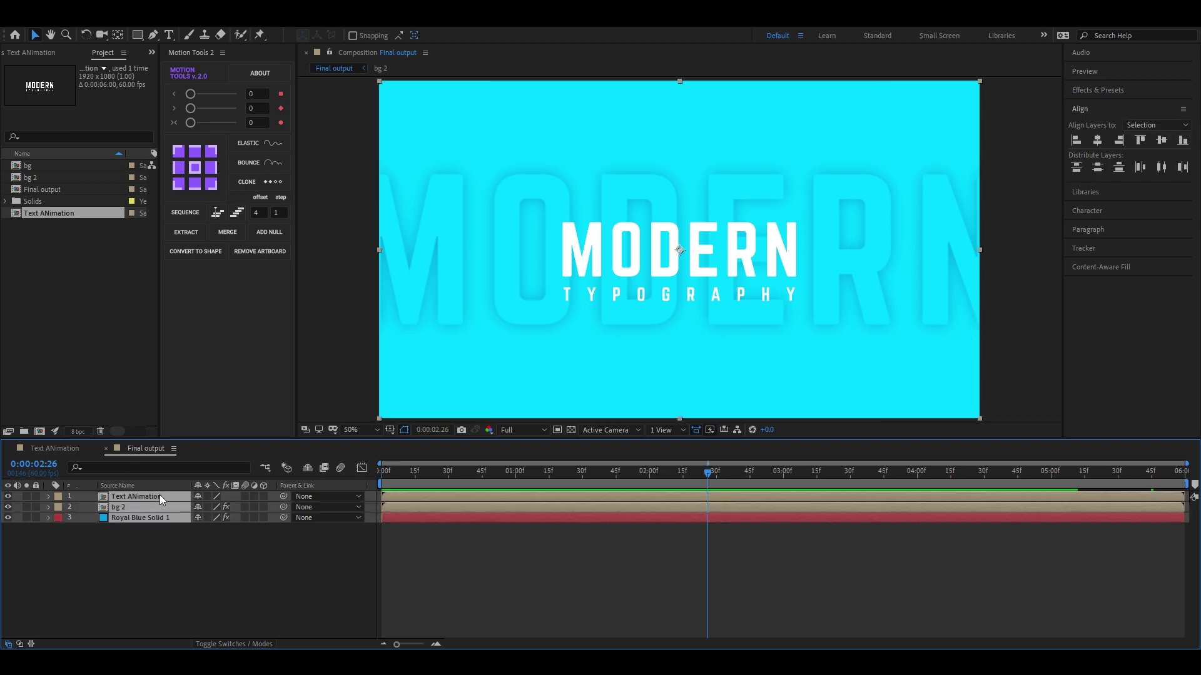
{"action": "right_click", "coordinate": [161, 497]}
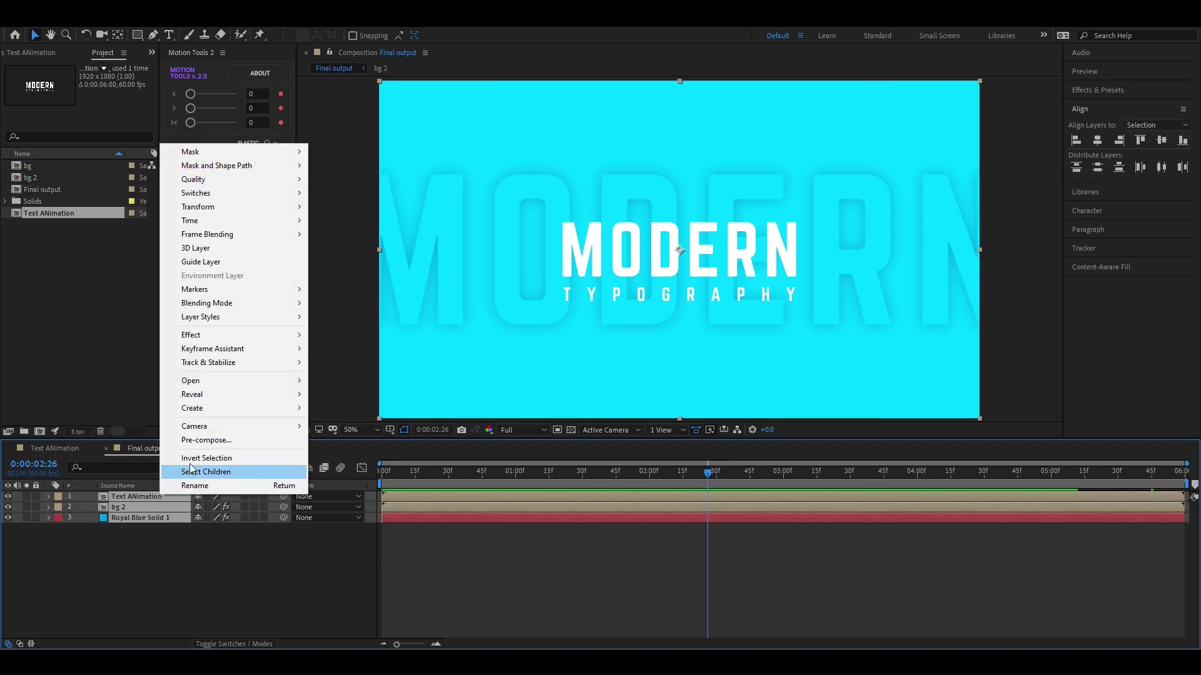
{"action": "left_click", "coordinate": [193, 441]}
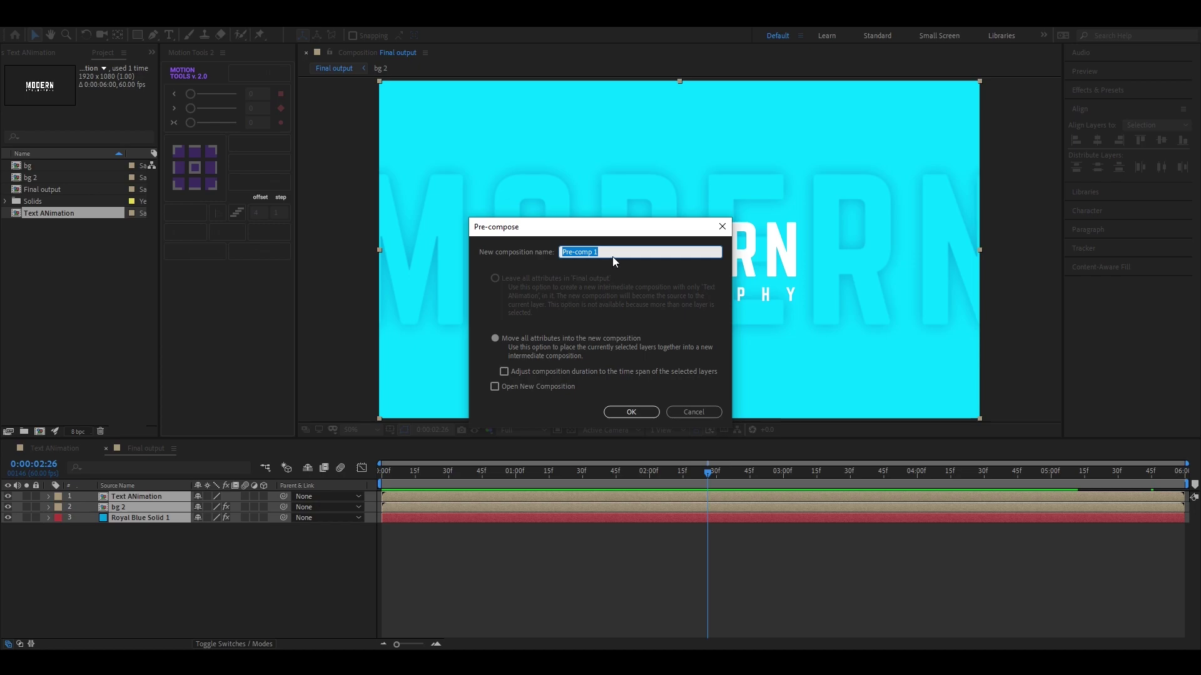
{"action": "type", "text": "Ready for render"}
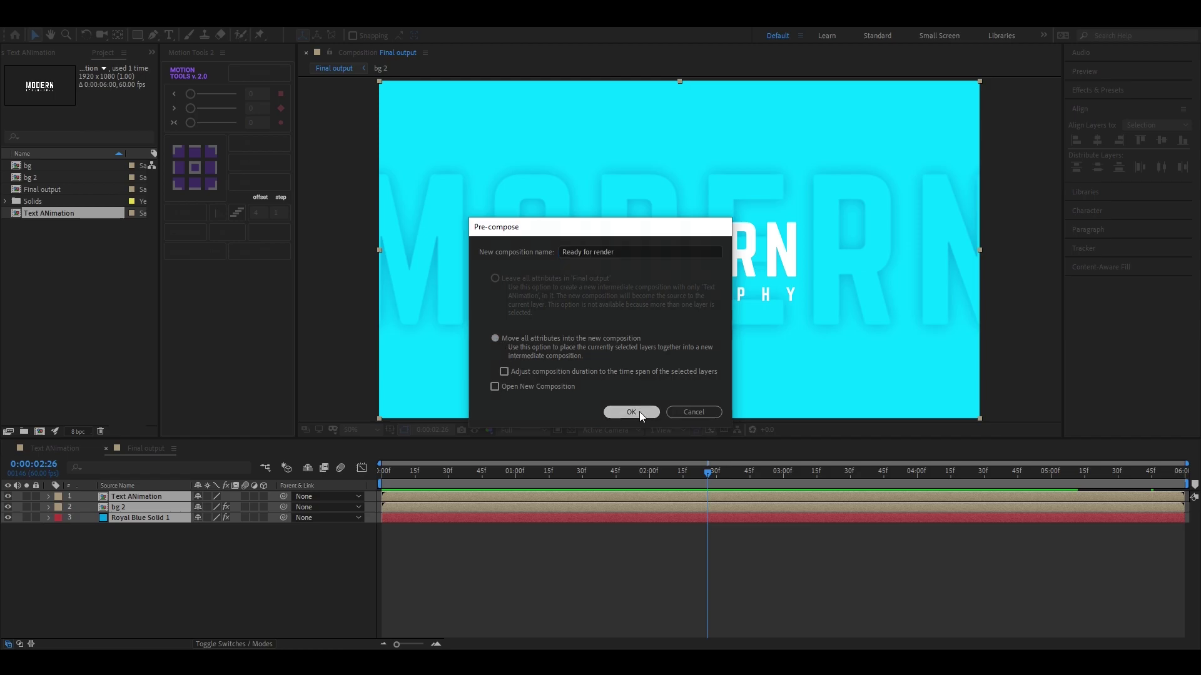
{"action": "left_click", "coordinate": [631, 412]}
{"action": "left_click", "coordinate": [119, 504]}
{"action": "left_click", "coordinate": [128, 494]}
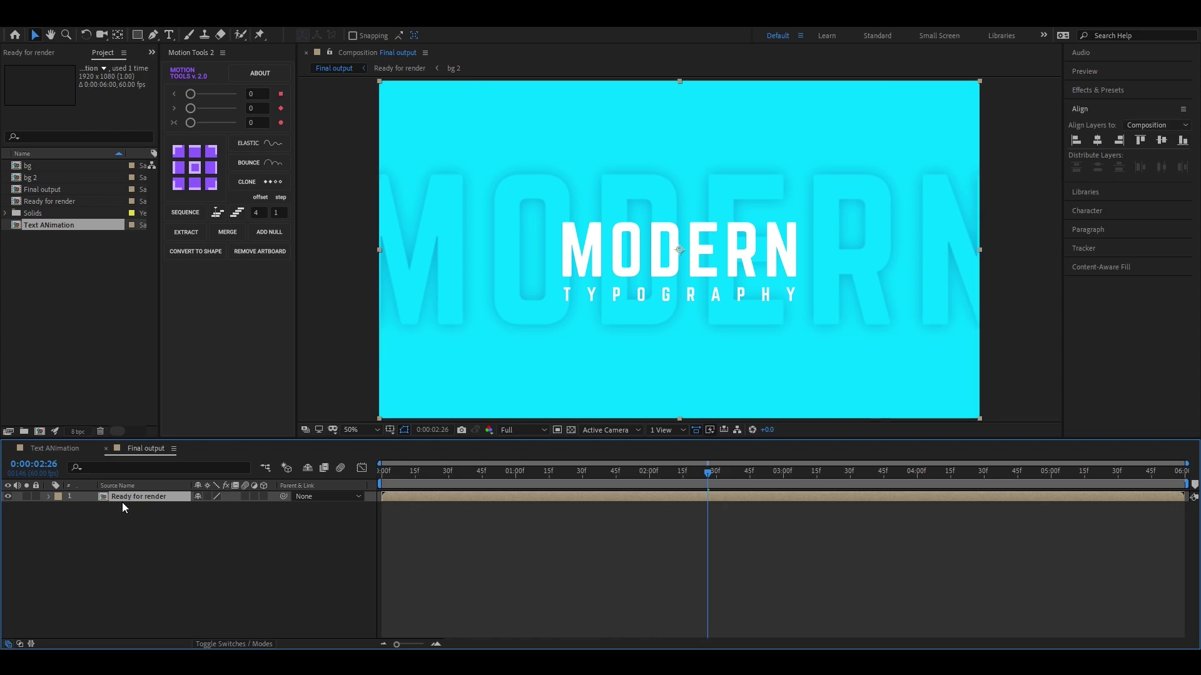
- Apply the Transform effect to the Ready for render layer
{"action": "right_click", "coordinate": [122, 502]}
{"action": "left_click", "coordinate": [128, 501]}
{"action": "left_click", "coordinate": [129, 501]}
{"action": "key", "text": "ctrl+space"}
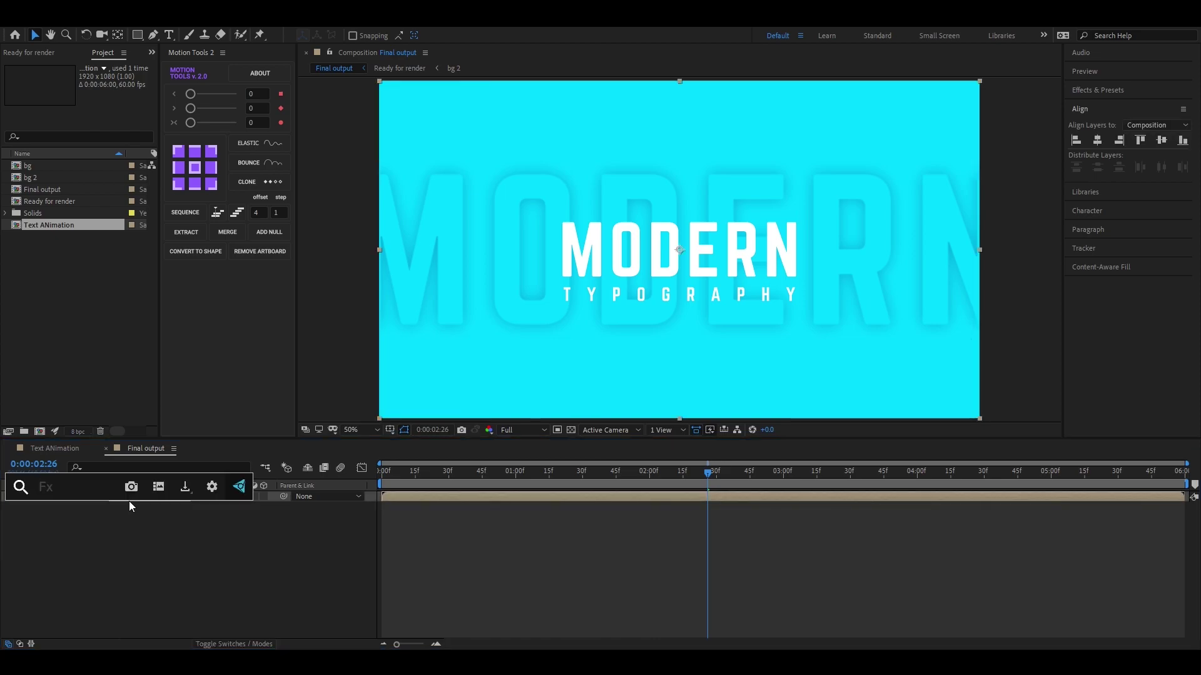
{"action": "type", "text": "tra"}
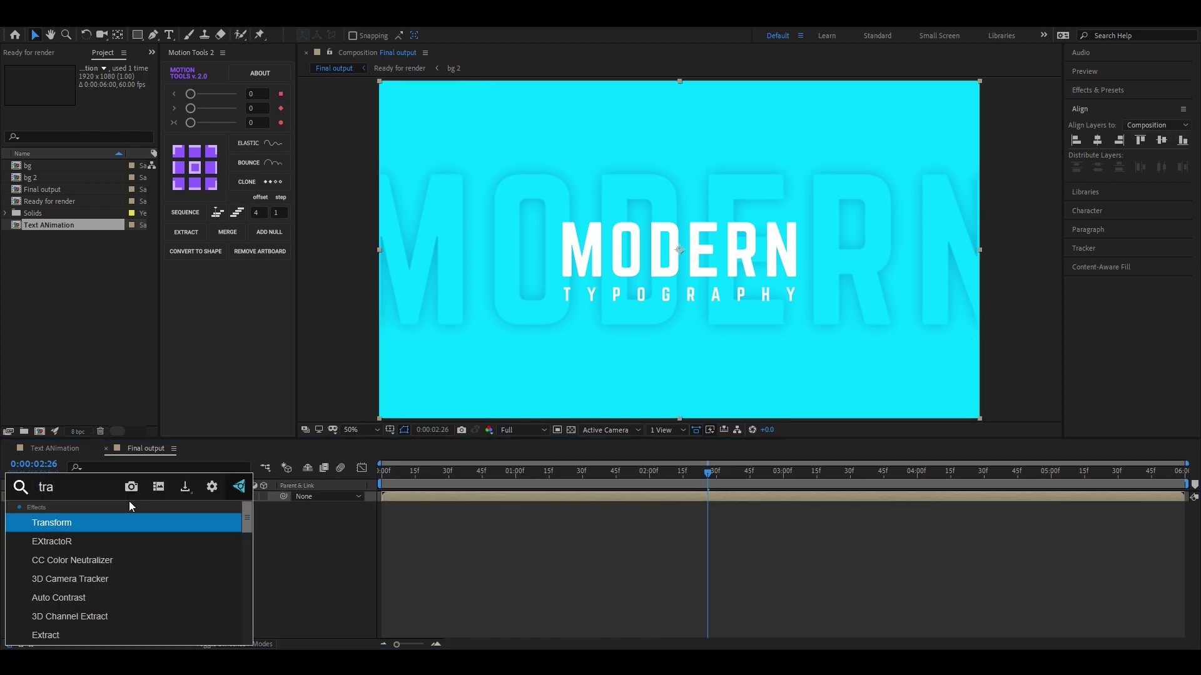
{"action": "key", "text": "Return"}
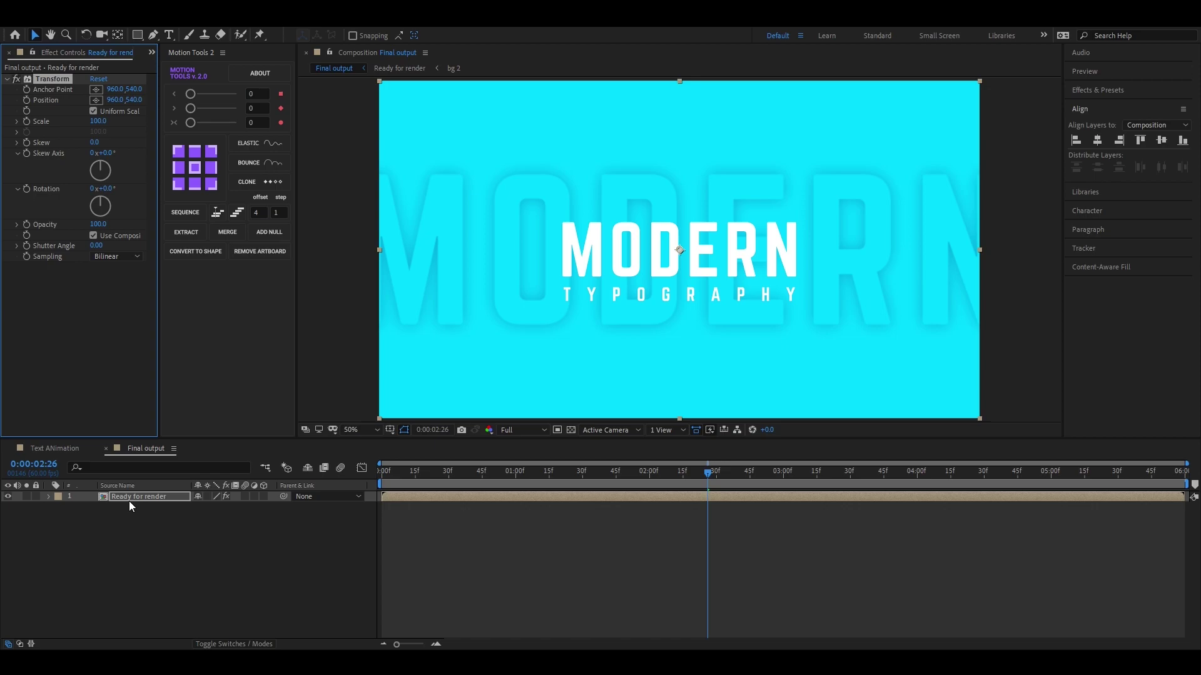
- Set the Transform effect's skew to -8 and show the Ready for render layer's Scale property
{"action": "left_click", "coordinate": [93, 143]}
{"action": "type", "text": "-8"}
{"action": "key", "text": "Return"}
{"action": "key", "text": "s"}
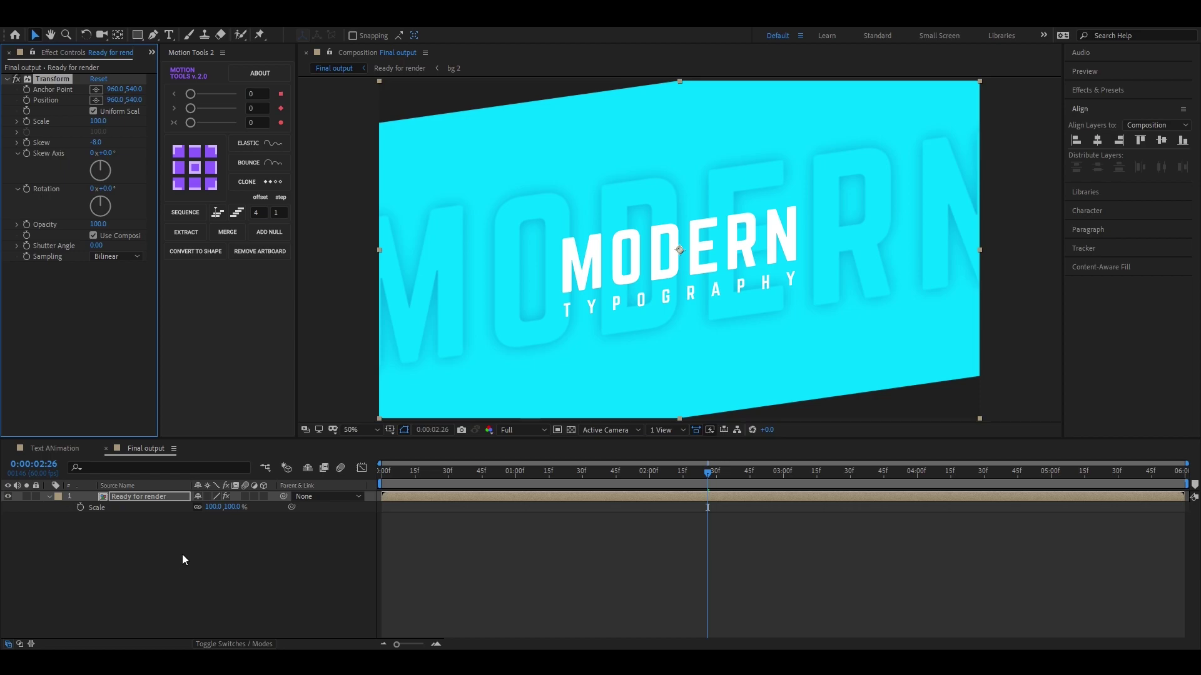
- Try enlarging the layer, undo that scale change, and set the Transform effect's skew to -6
{"action": "left_click_drag", "start_coordinate": [227, 507], "coordinate": [251, 507]}
{"action": "key", "text": "ctrl+z"}
{"action": "left_click", "coordinate": [97, 143]}
{"action": "type", "text": "-6"}
{"action": "key", "text": "Return"}
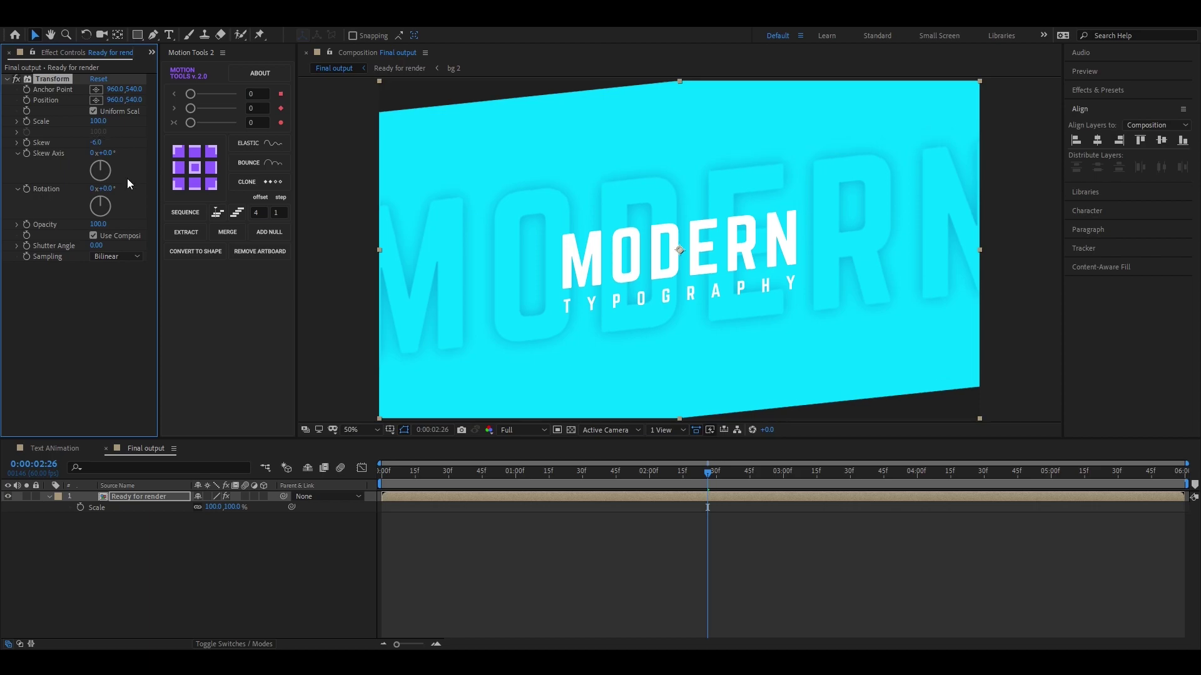
- Scale the Ready for render layer to 124% to cover the skewed corners and preview the animation
{"action": "left_click_drag", "start_coordinate": [228, 508], "coordinate": [246, 507]}
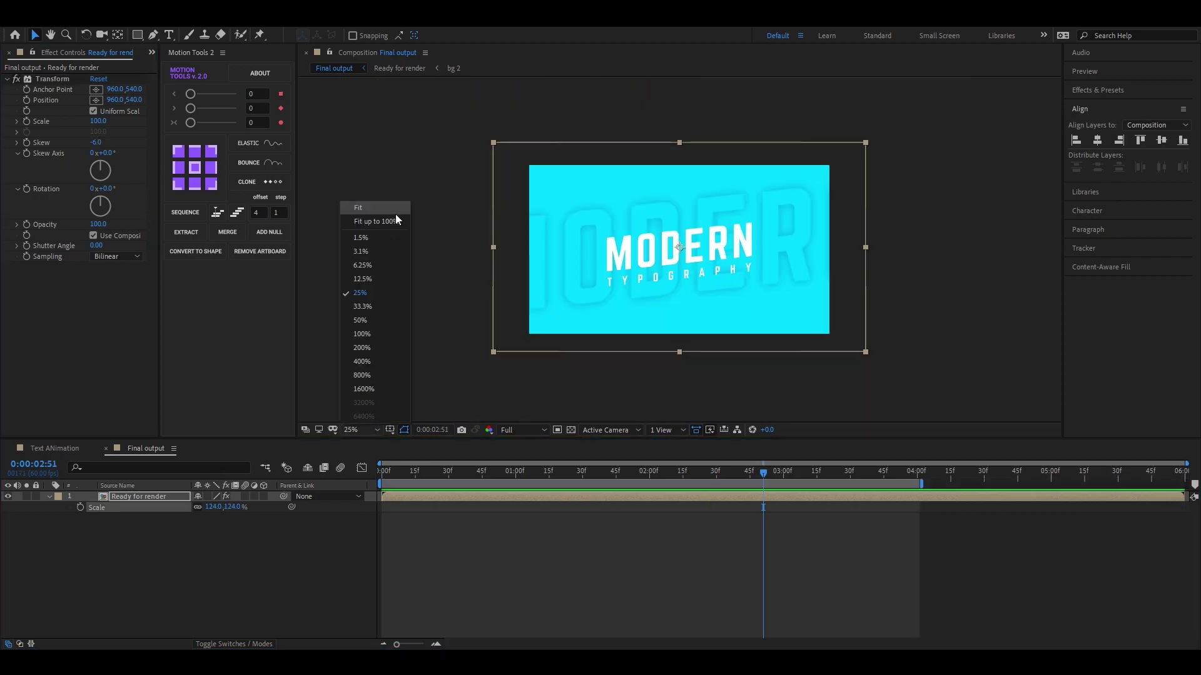
{"action": "left_click", "coordinate": [396, 216]}
{"action": "key", "text": "space"}
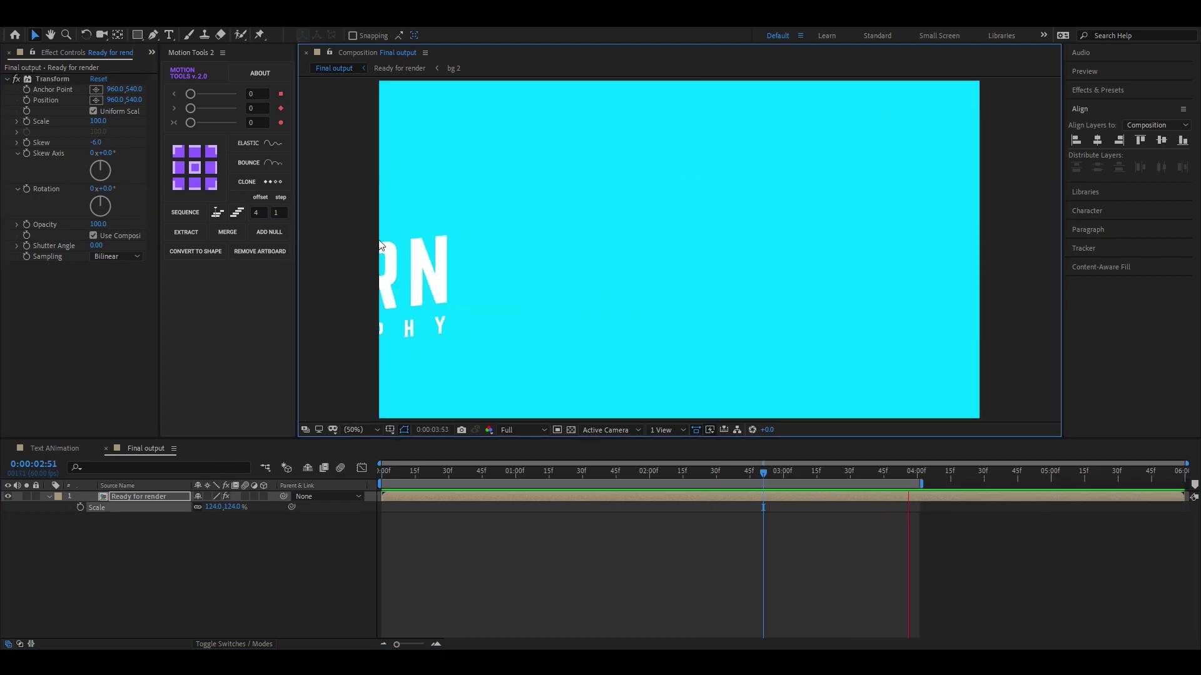